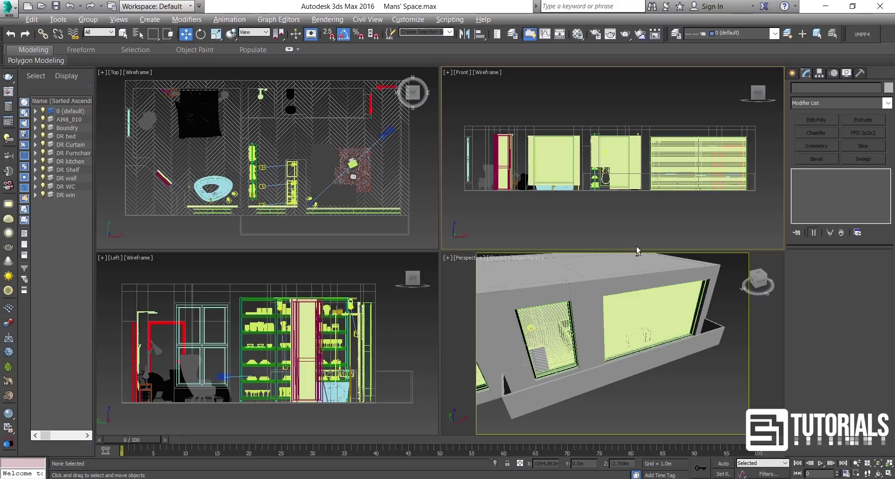
Maximize the Front viewport with Alt+W, then centre and zoom in on the window wall
key("alt+w")
middle_click_drag(636, 262, 592, 262)
scroll(604, 264, "up", 2)
With 2.5D snap on, draw a VRayLight plane corner to corner over the large window
left_click(792, 74)
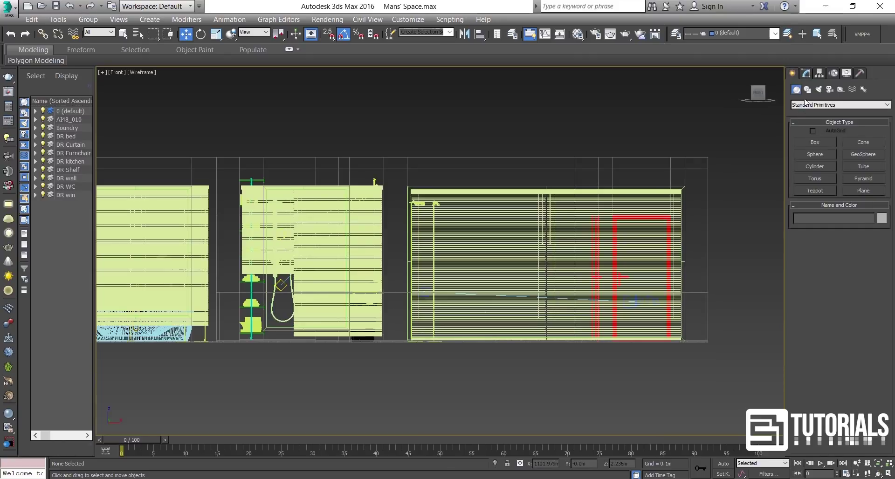
left_click(819, 89)
left_click(816, 105)
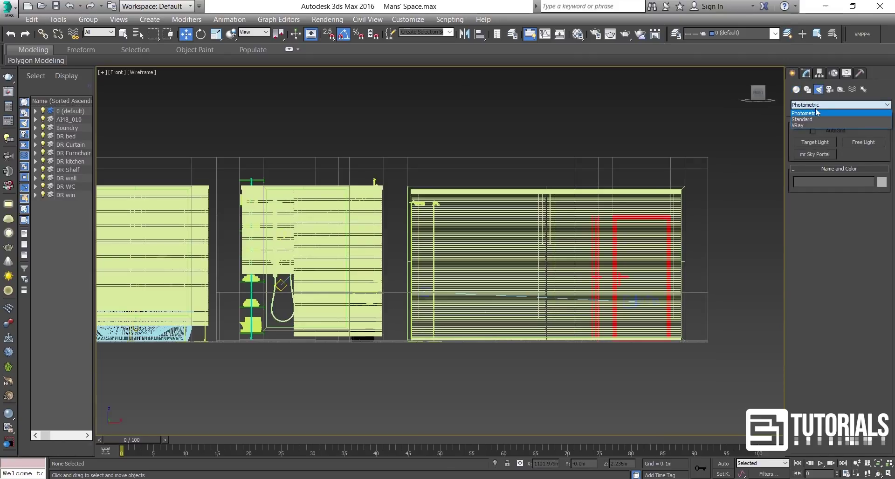
left_click(814, 125)
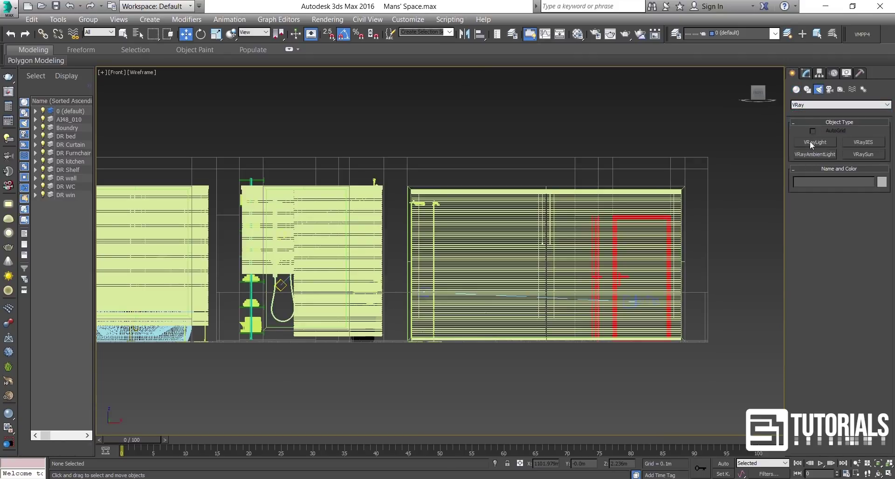
left_click(810, 142)
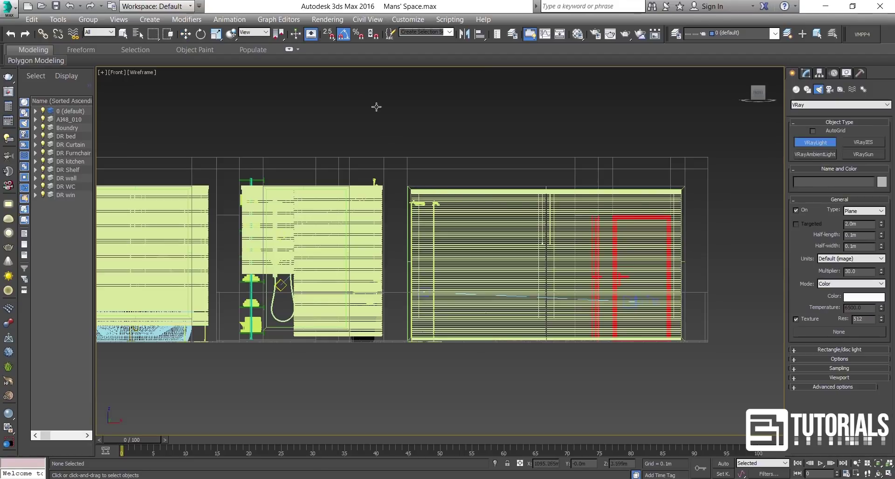
left_click(328, 34)
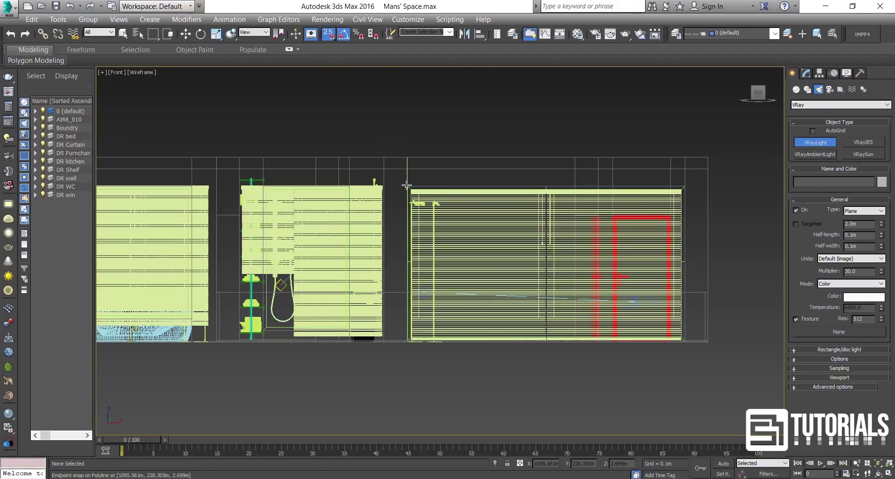
left_click_drag(408, 188, 685, 341)
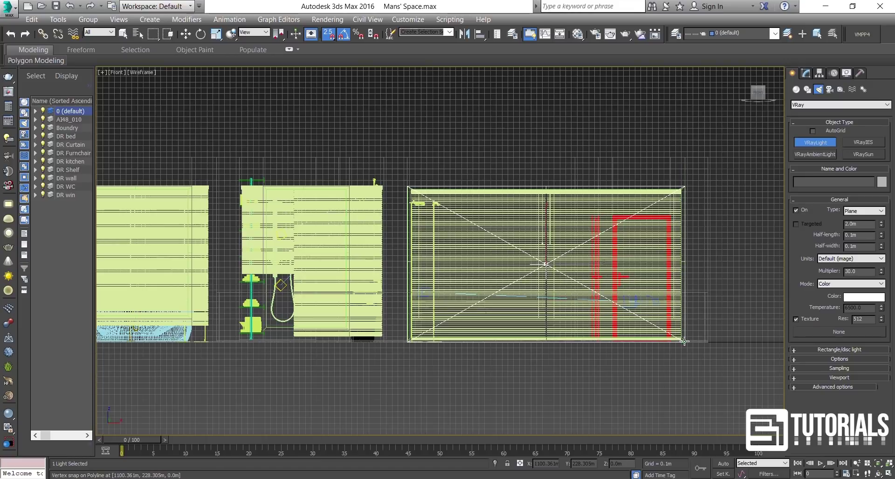
Restore four viewports and move the light along Y in Top view up to the window
key("w")
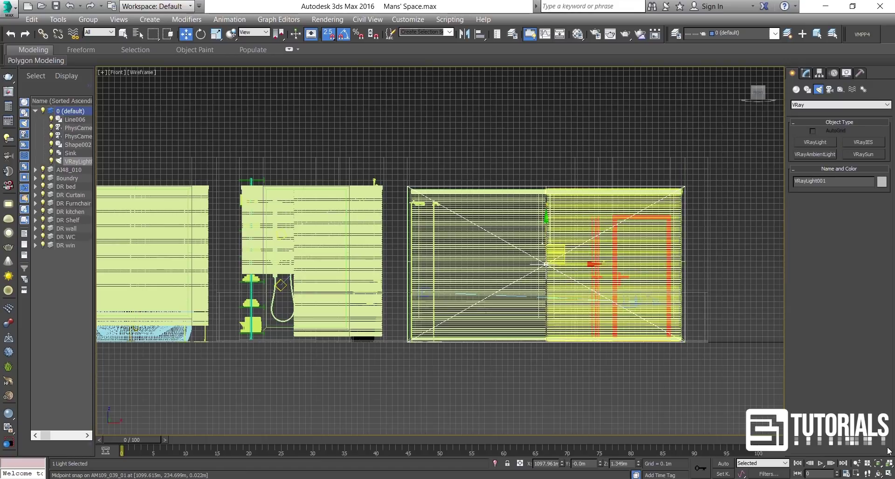
left_click(889, 474)
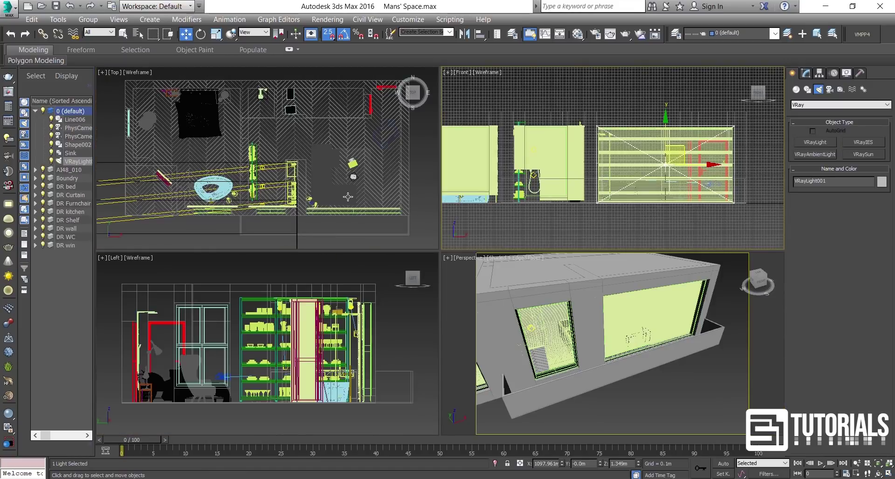
middle_click_drag(336, 197, 333, 194)
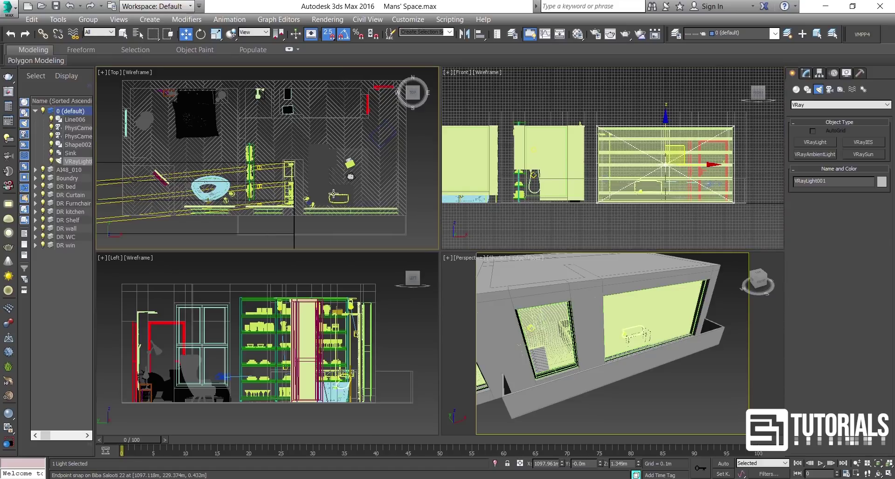
scroll(333, 194, "up", 10)
left_click_drag(332, 193, 299, 204)
key("s")
left_click_drag(296, 168, 316, 123)
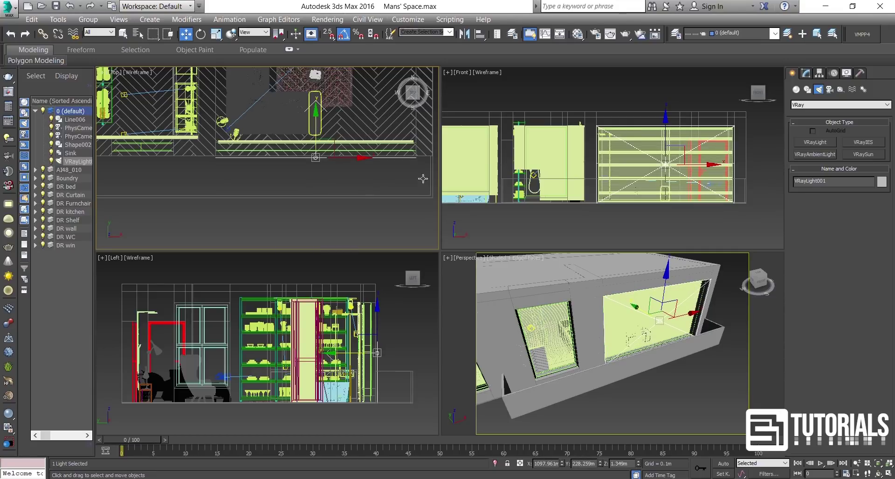
Give the light a 2.0 multiplier, make it Invisible, and nudge it slightly back from the window
left_click(806, 74)
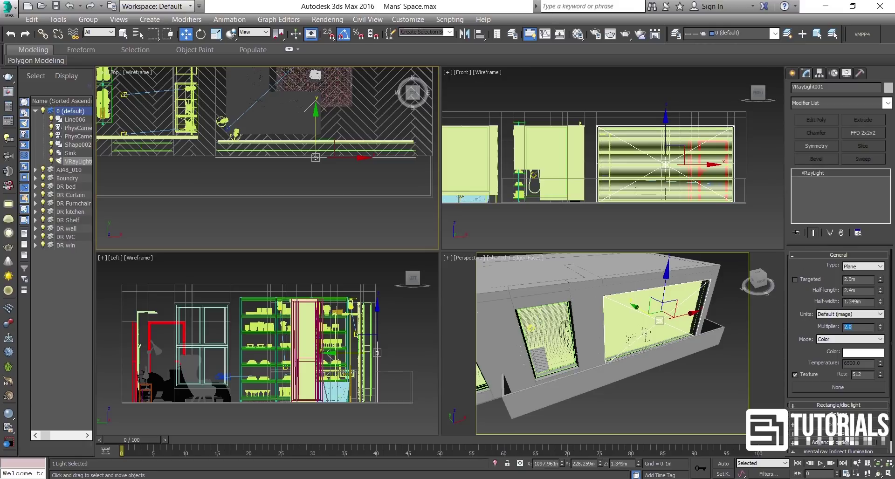
scroll(821, 282, "down", 1)
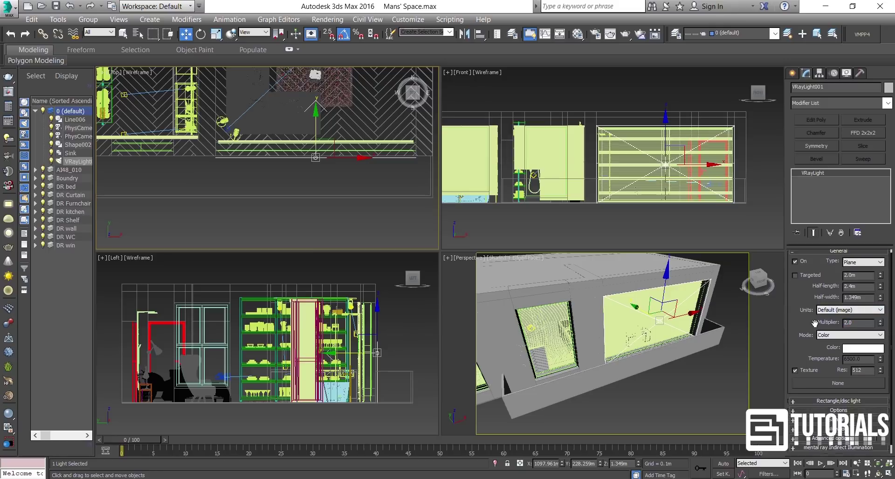
left_click(839, 402)
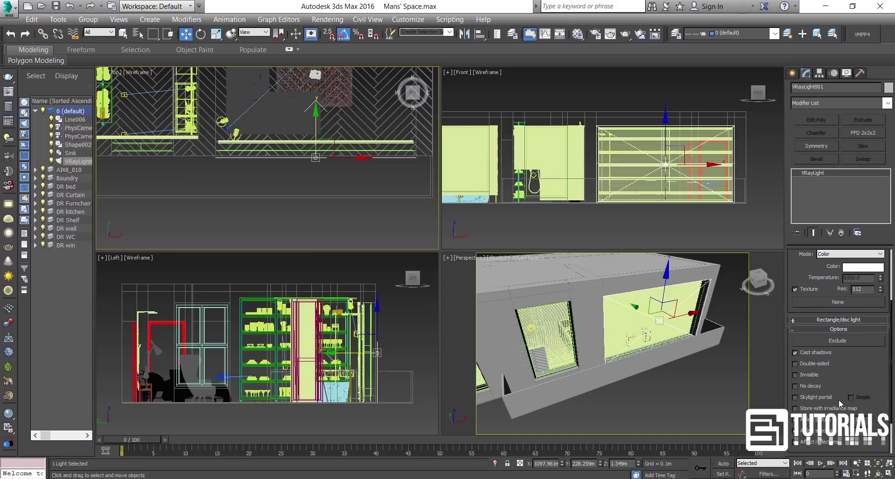
left_click(815, 376)
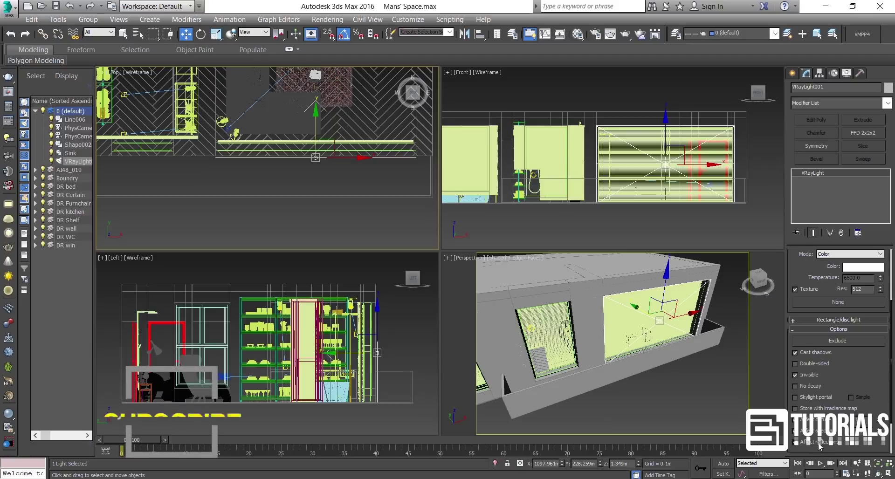
left_click(839, 329)
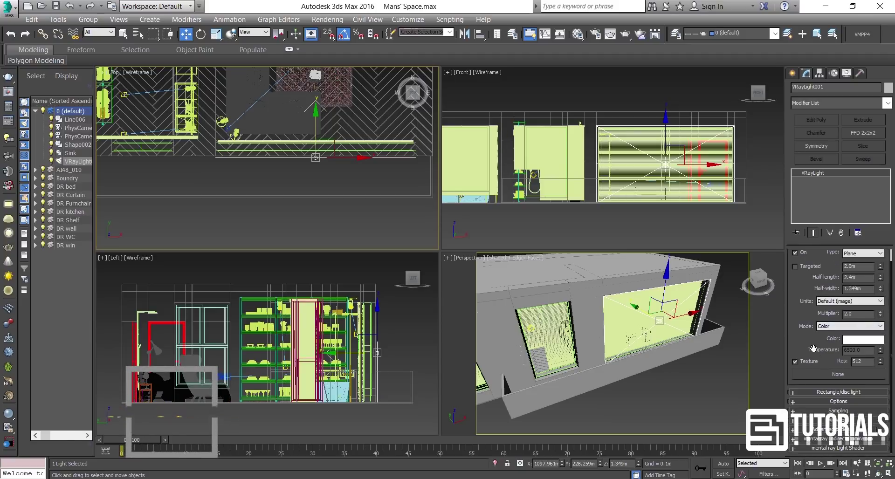
scroll(809, 366, "up", 2)
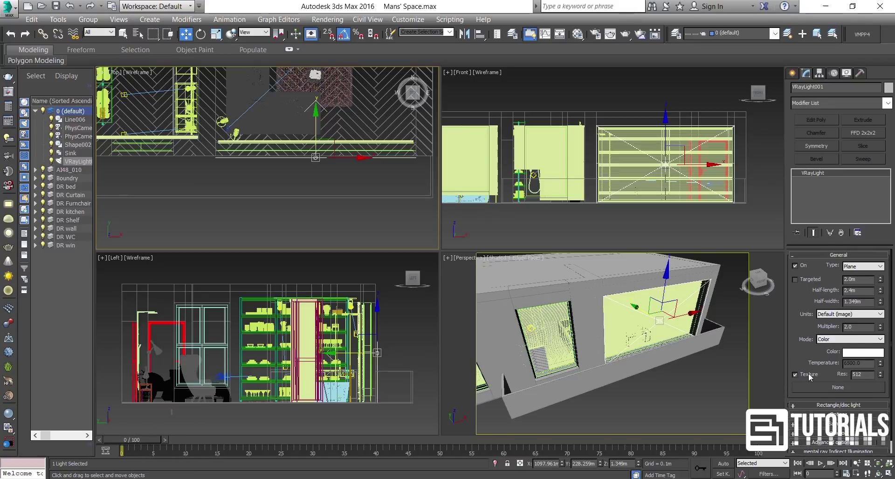
middle_click_drag(322, 191, 306, 202)
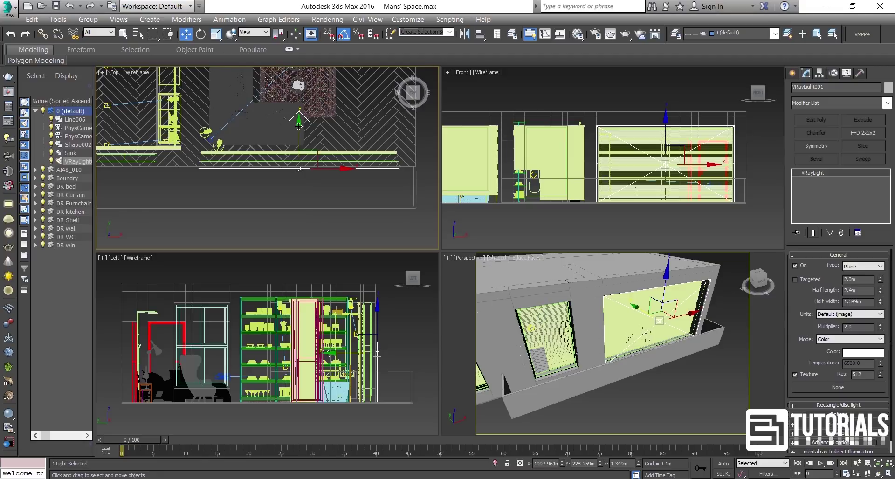
left_click_drag(299, 131, 299, 134)
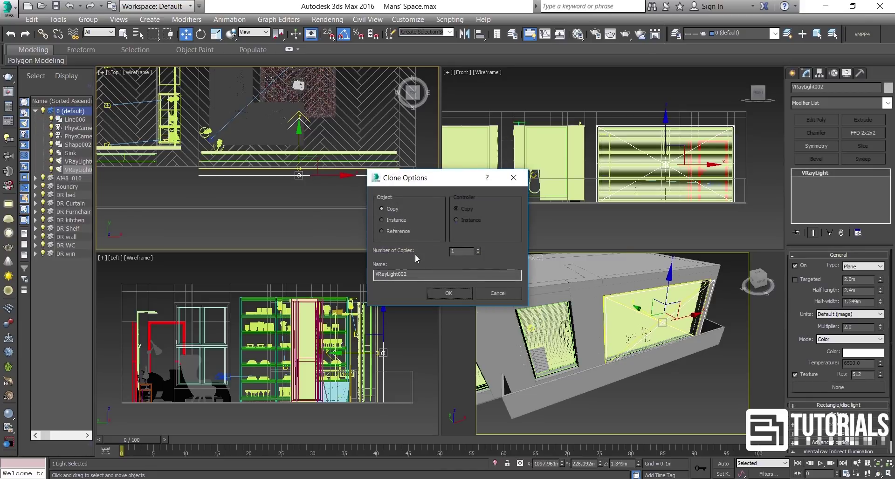
Name the copied light 'VRayLight002-Sky portal' and enable Skylight portal in its Options
left_click(415, 274)
left_click(443, 293)
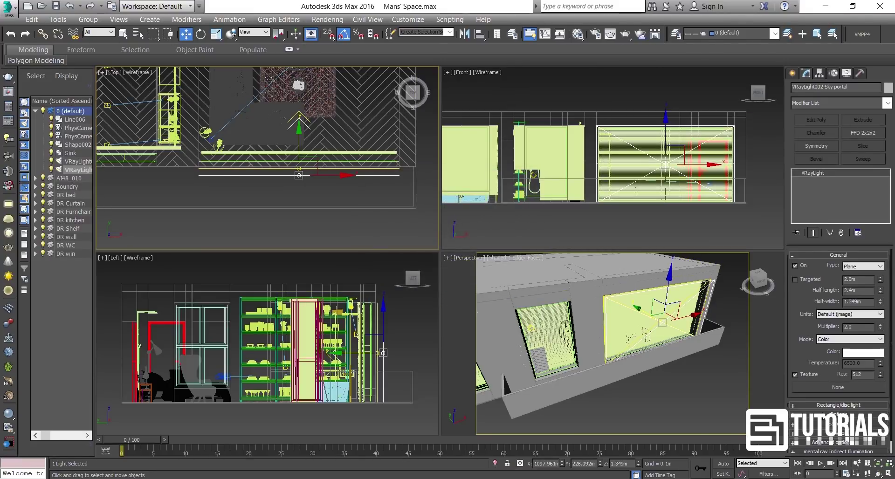
left_click(839, 414)
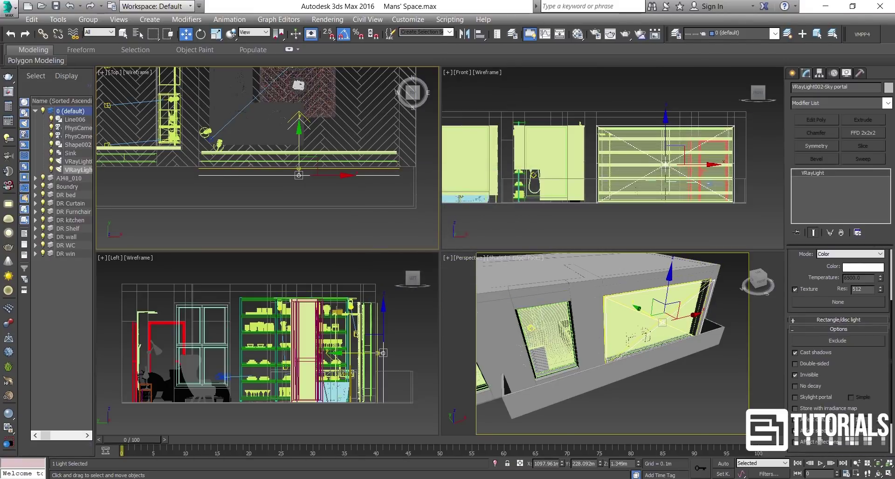
left_click(795, 398)
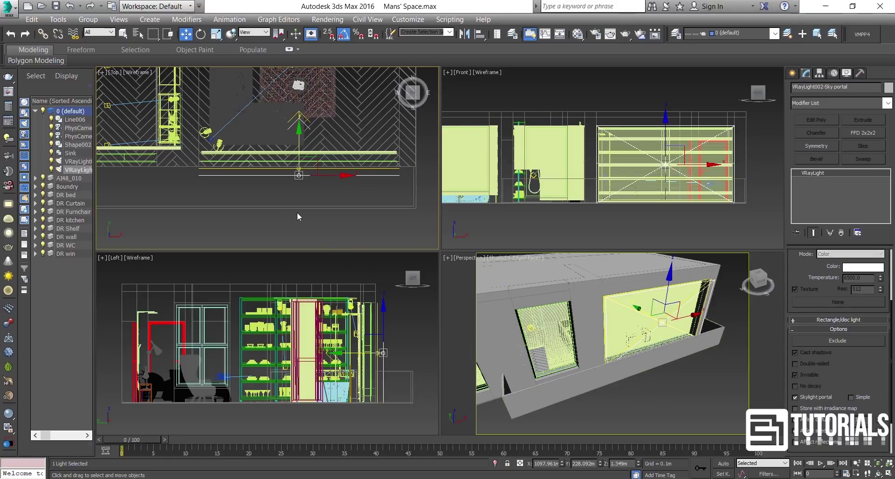
scroll(302, 204, "up", 4)
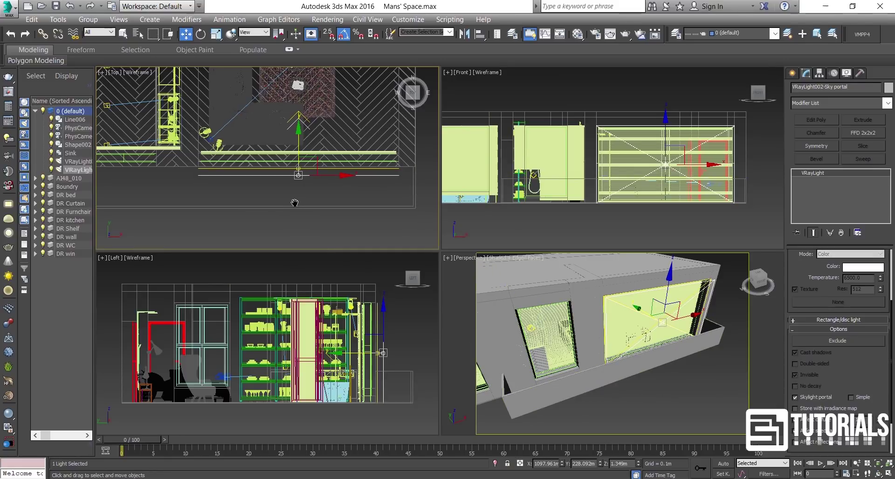
scroll(292, 174, "up", 2)
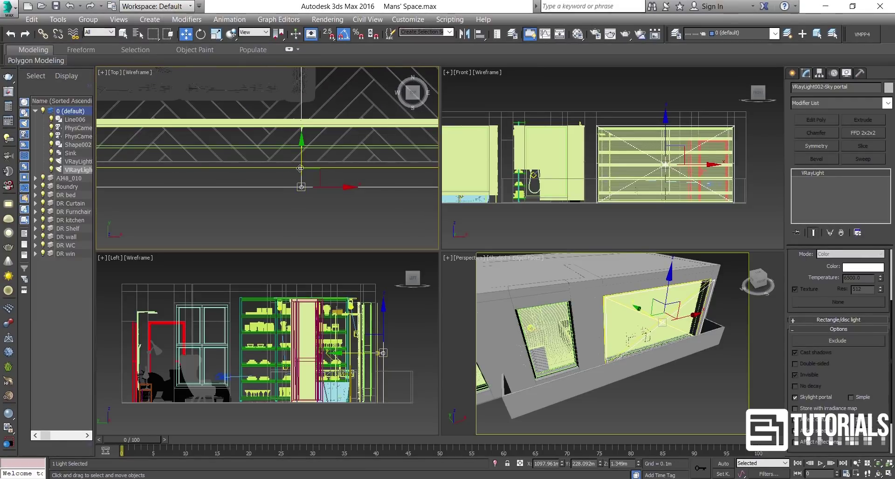
Select both window lights together and adjust their position toward the window in plan
left_click(296, 167, "ctrl")
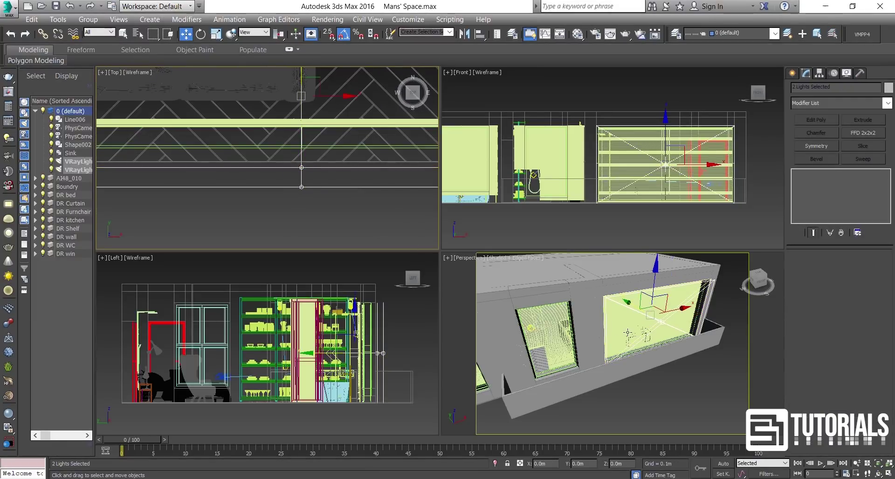
middle_click_drag(628, 339, 590, 319)
scroll(651, 303, "up", 5)
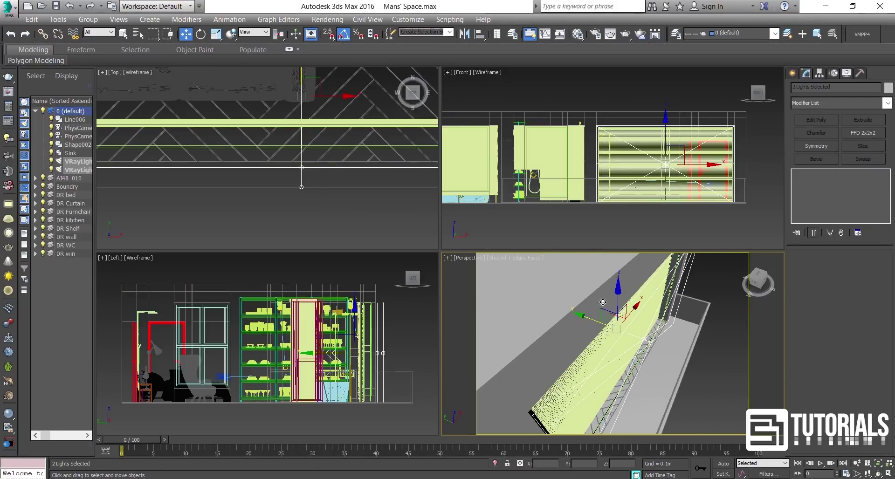
left_click_drag(590, 319, 583, 319)
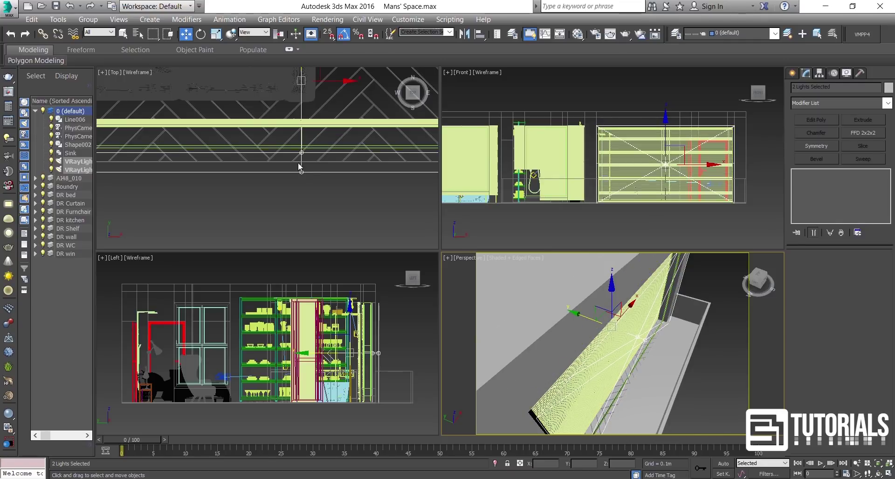
middle_click_drag(305, 102, 304, 143)
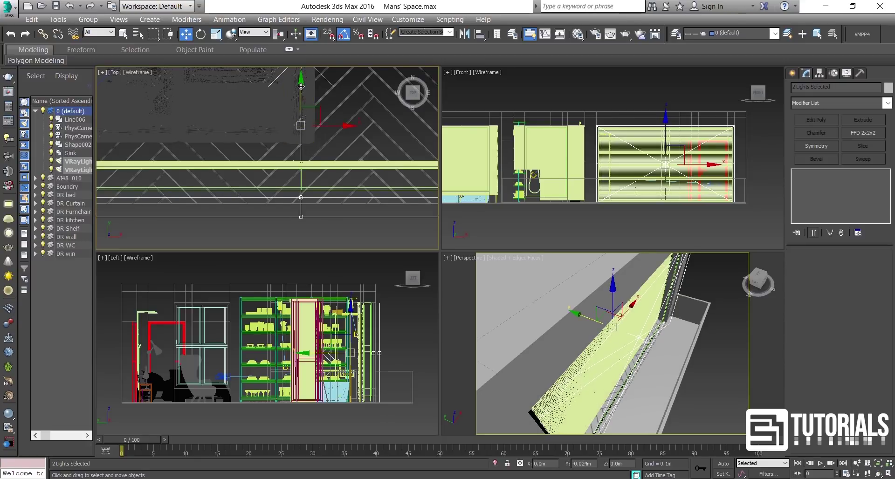
scroll(326, 173, "down", 5)
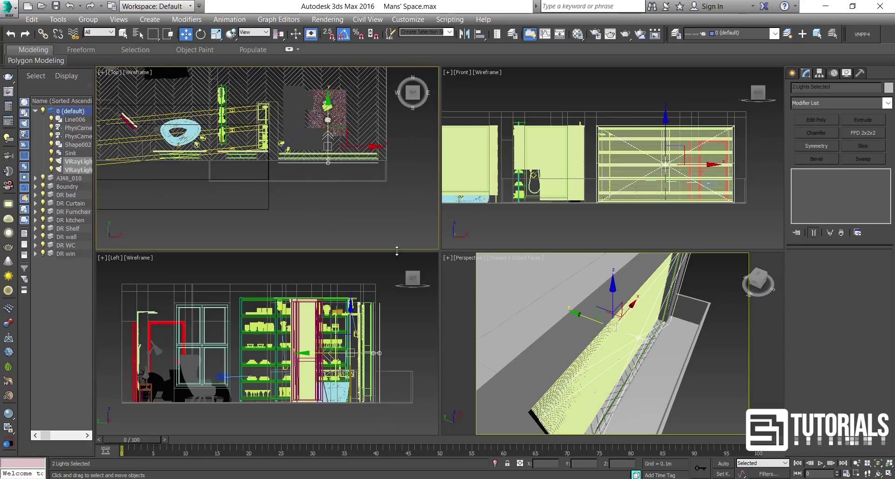
Maximize the Front view showing all three windows and Shift-drag a light copy onto the middle window
middle_click_drag(620, 212, 615, 211)
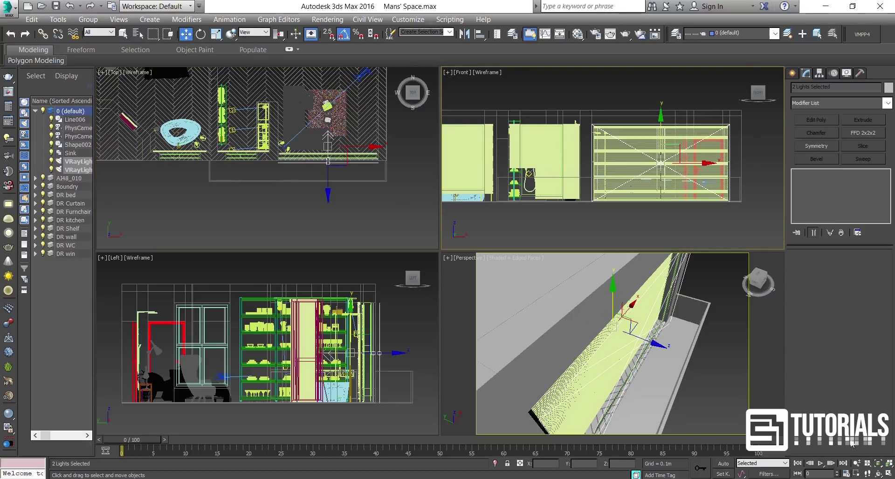
left_click(888, 474)
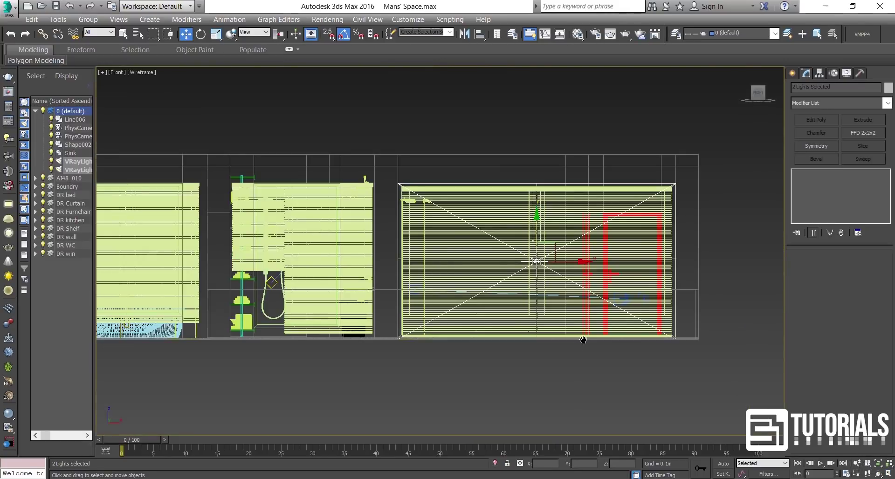
middle_click_drag(584, 340, 667, 341)
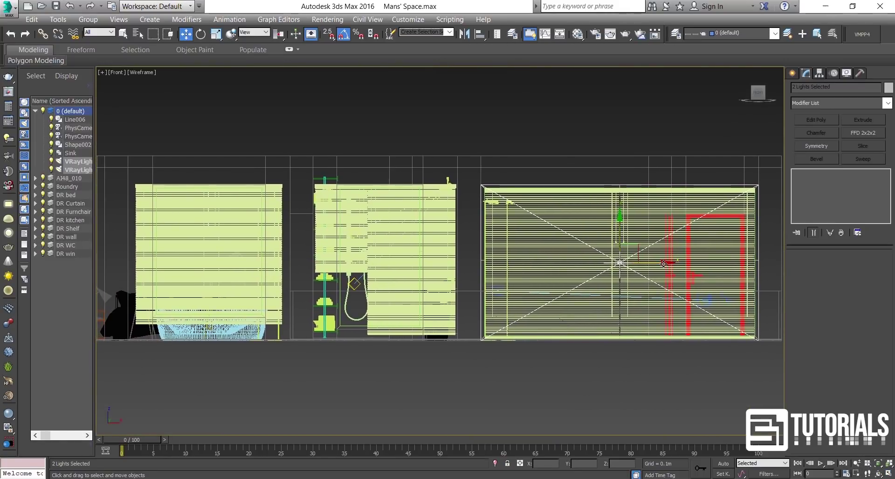
left_click_drag(661, 263, 369, 234)
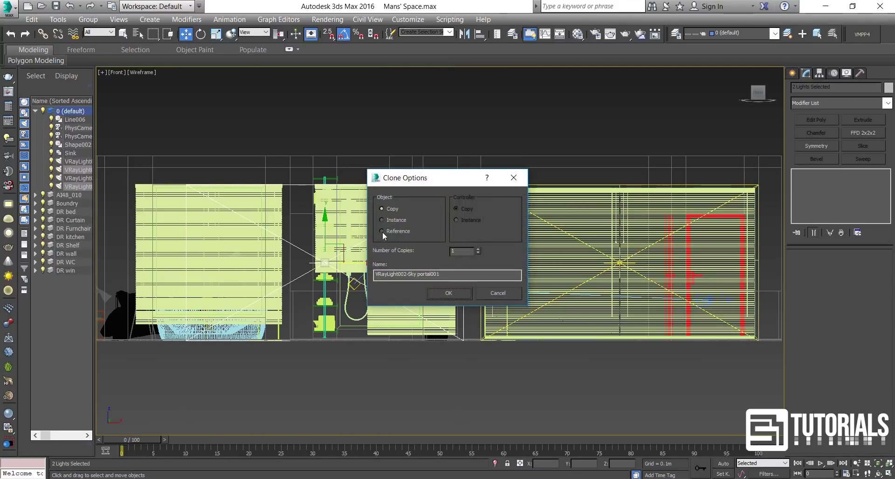
Create the copied light pair and scale it in X to fit the middle window
left_click(448, 293)
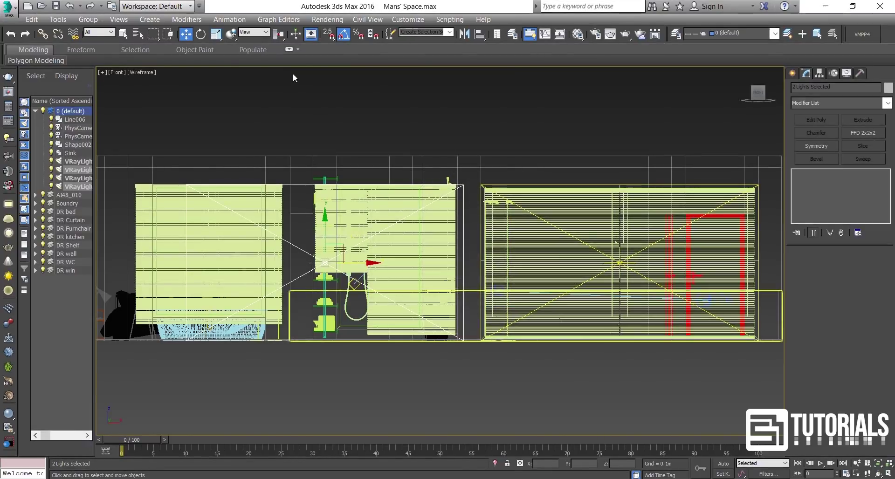
left_click(217, 36)
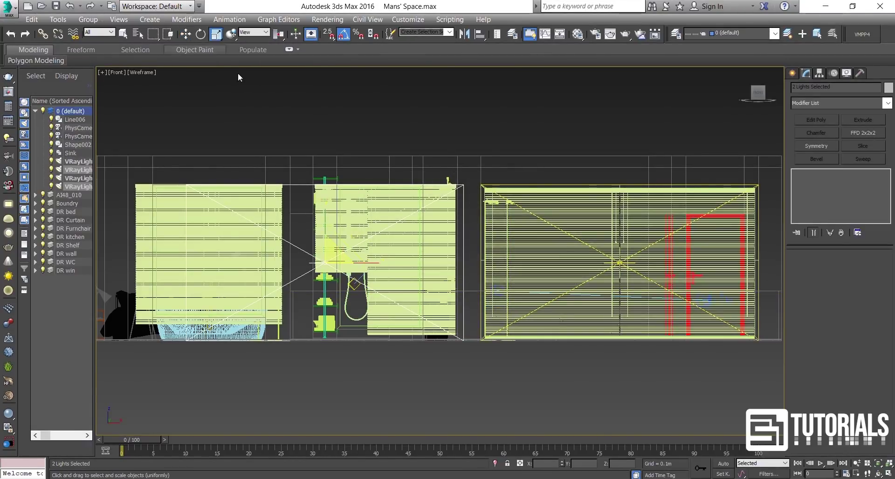
left_click_drag(369, 264, 418, 263)
key("w")
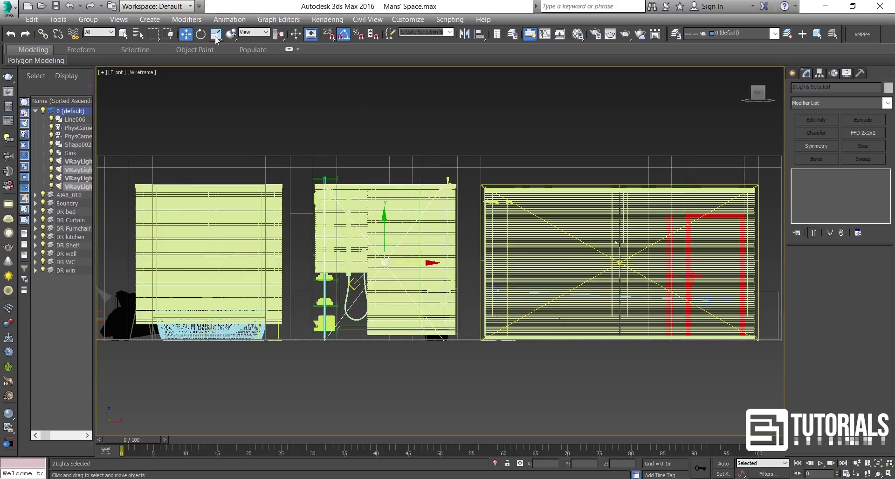
left_click(216, 33)
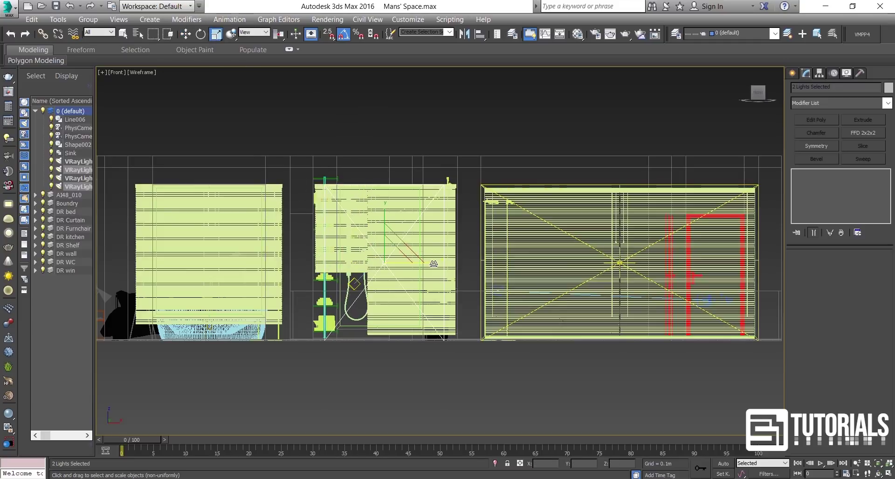
left_click_drag(434, 263, 442, 264)
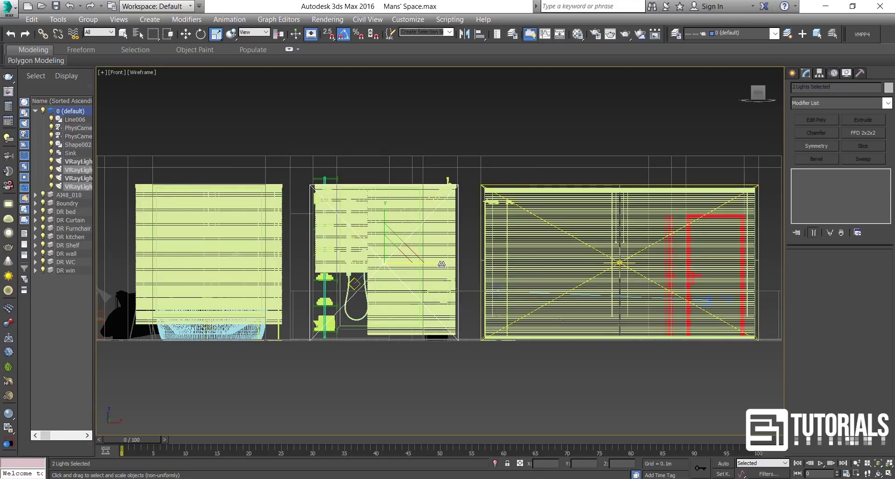
key("w")
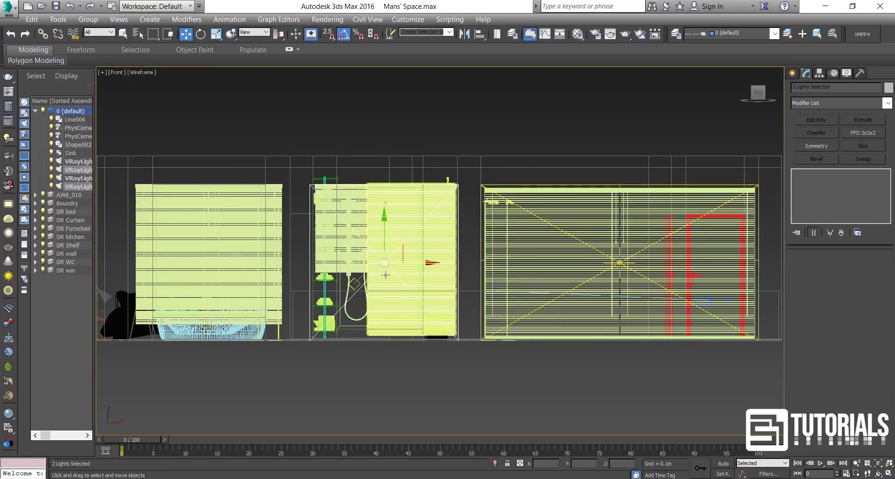
Shift-drag an instanced light pair onto the left window
middle_click_drag(365, 271, 524, 282)
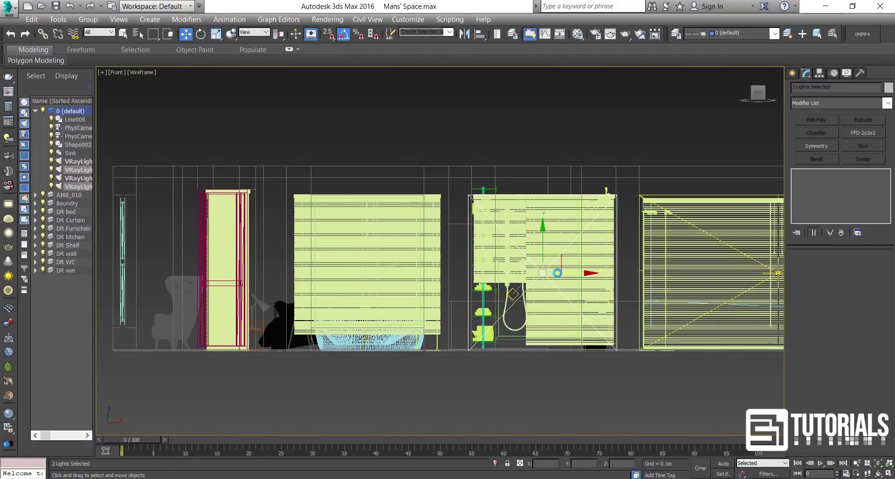
mouse_move(558, 273)
left_mouse_down()
mouse_move(383, 273)
mouse_move(427, 271)
mouse_move(443, 282)
left_mouse_up()
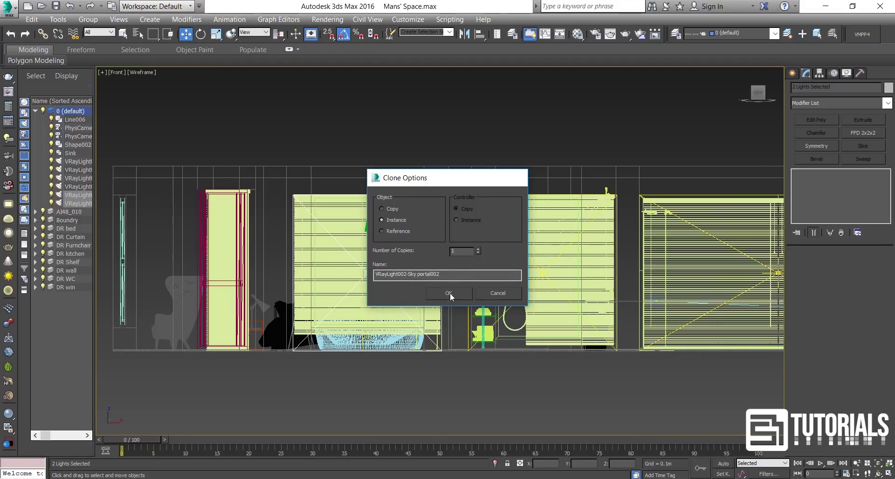
left_click(449, 292)
middle_click_drag(283, 262, 443, 274)
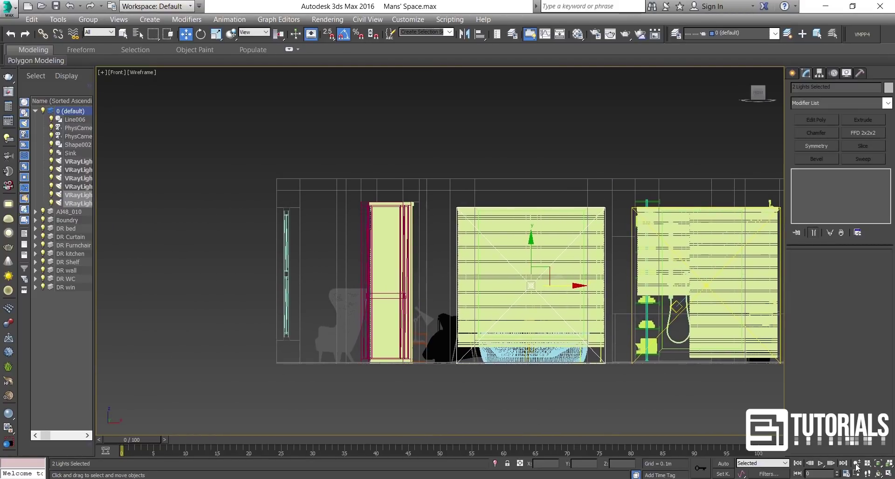
Maximize the Perspective view, orbit to the angled wall, and Shift-drag the lights onto its window
key("alt+w")
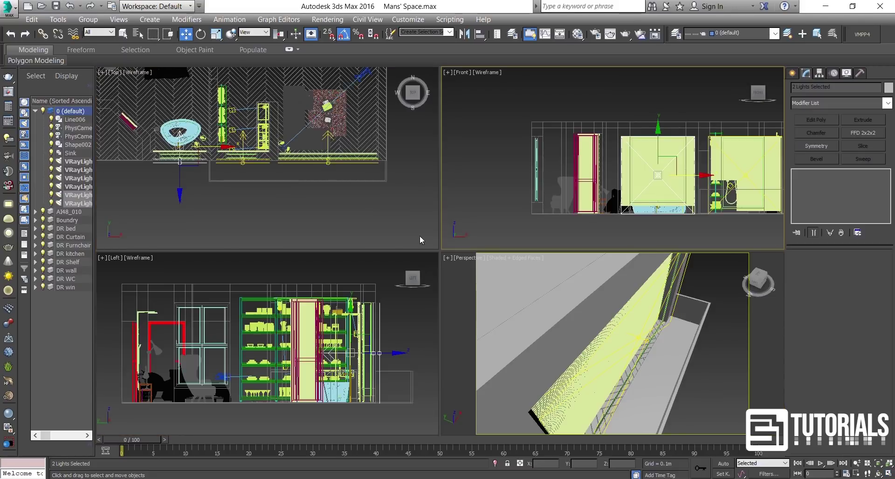
scroll(599, 348, "down", 6)
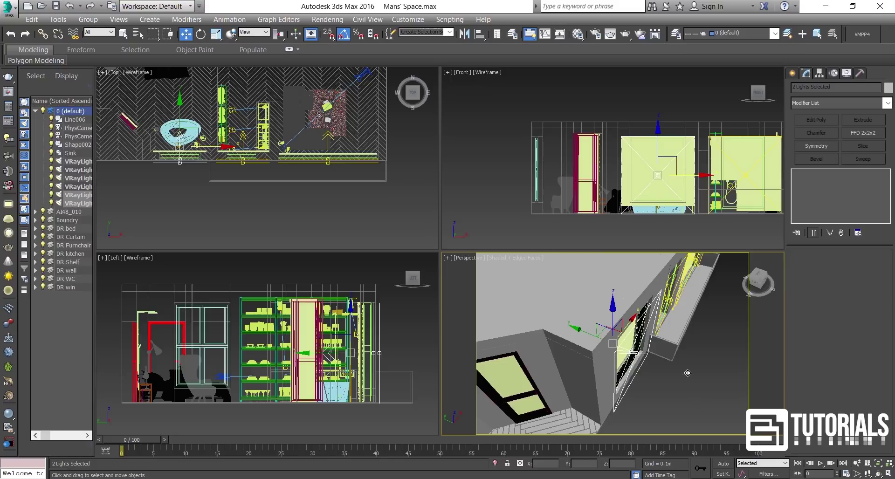
left_click(889, 475)
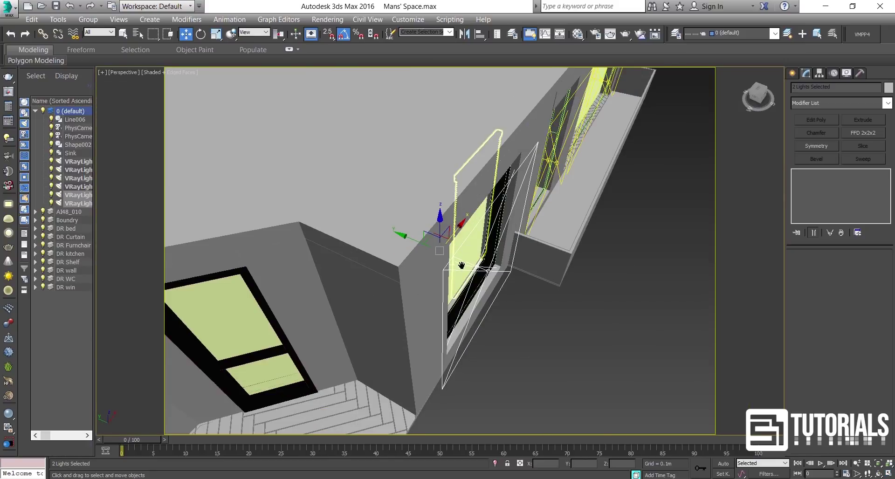
scroll(563, 300, "up", 2)
middle_click_drag(433, 305, 481, 285, "alt")
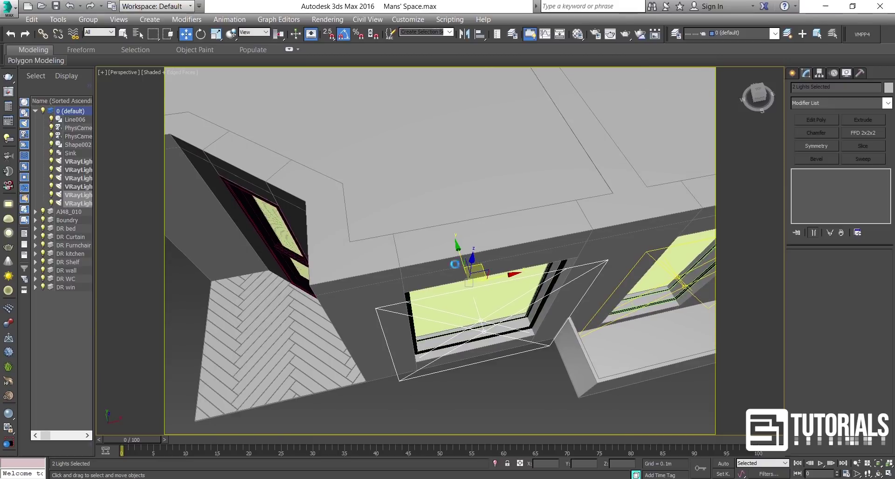
left_click_drag(477, 271, 305, 259, "shift")
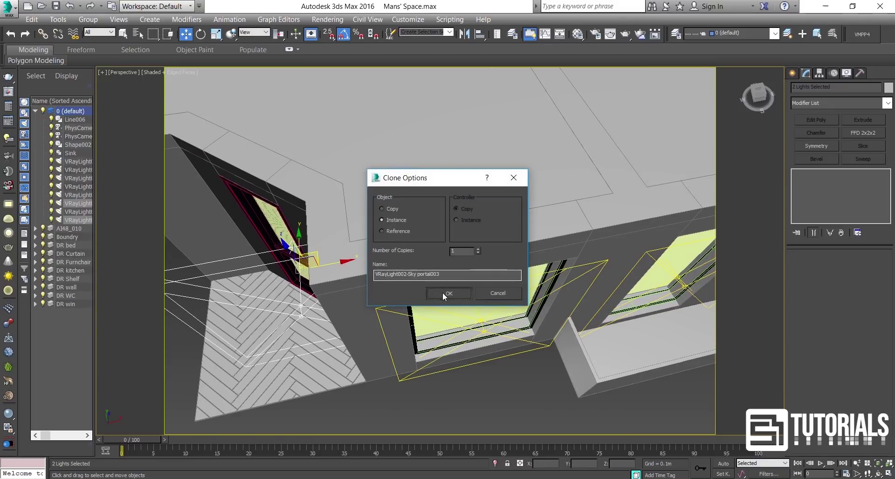
Create the instanced pair and rotate it -45° about Z to match the angled wall
left_click(443, 293)
key("e")
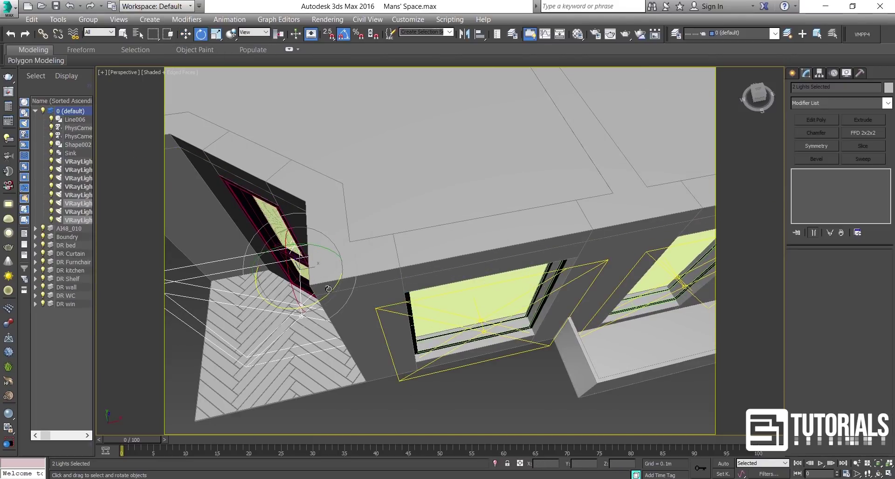
left_click_drag(329, 292, 315, 305)
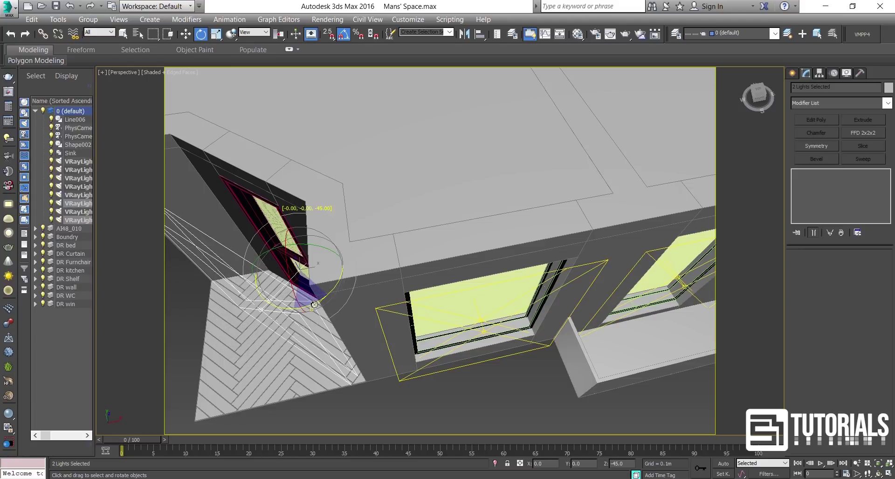
key("w")
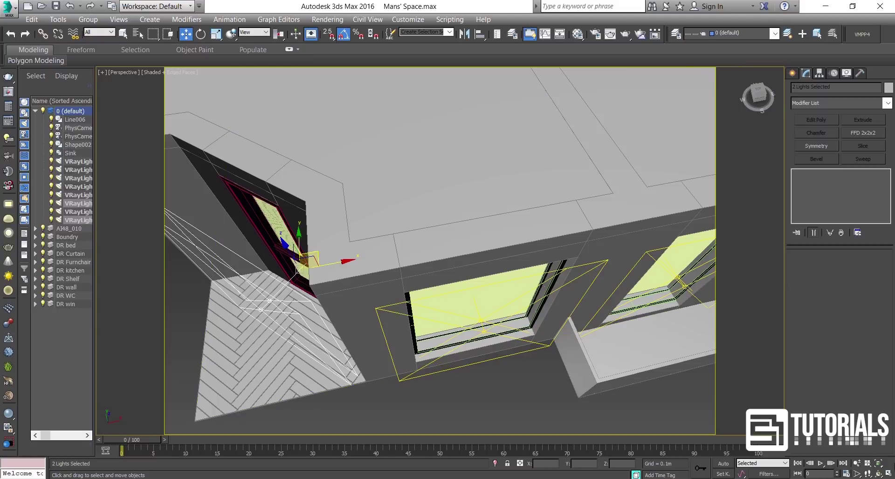
left_click(889, 473)
right_click(175, 113)
key("z")
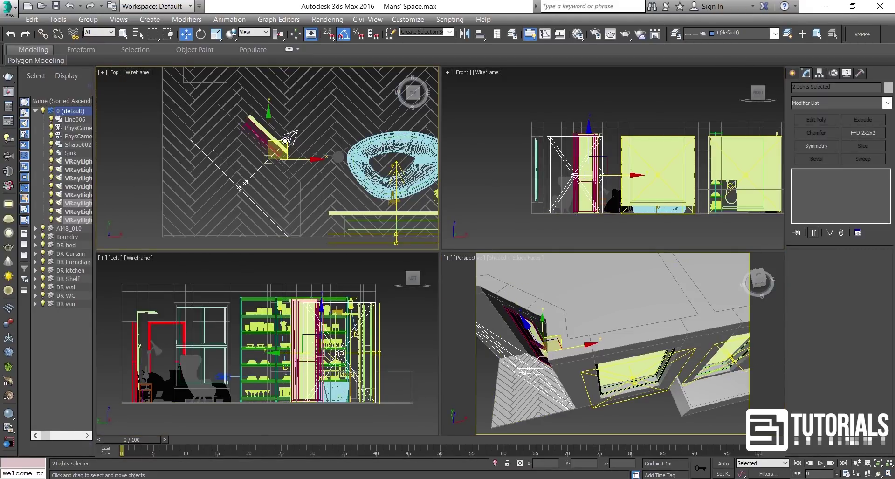
In Top view, move the lights onto the angled-wall opening and scale them in XY to about 54%
left_click_drag(279, 148, 296, 108)
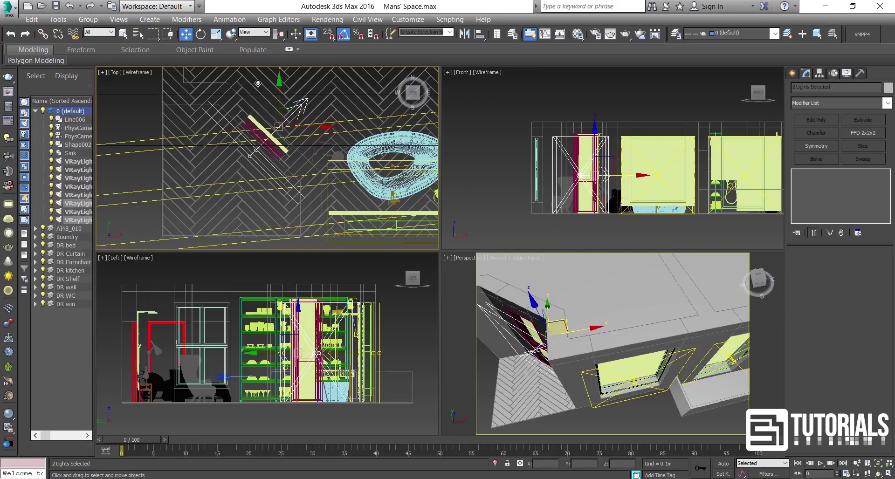
left_click(216, 34)
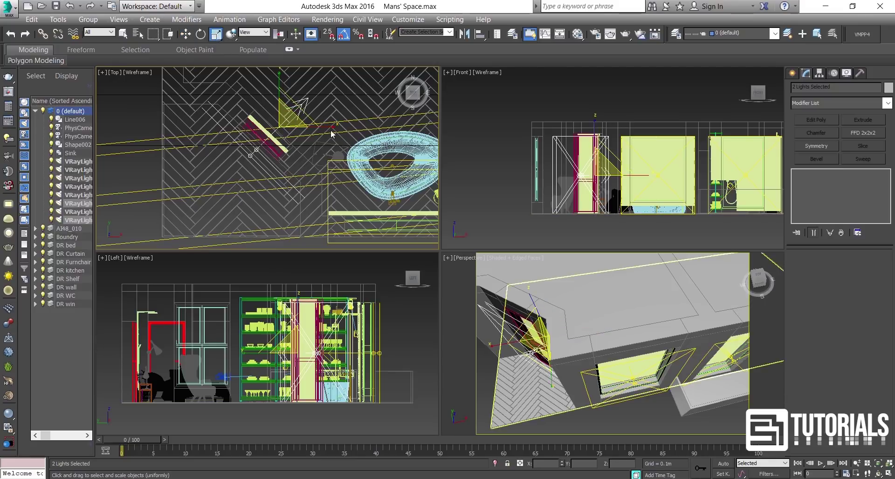
left_click_drag(330, 129, 263, 135)
left_click_drag(258, 135, 230, 135)
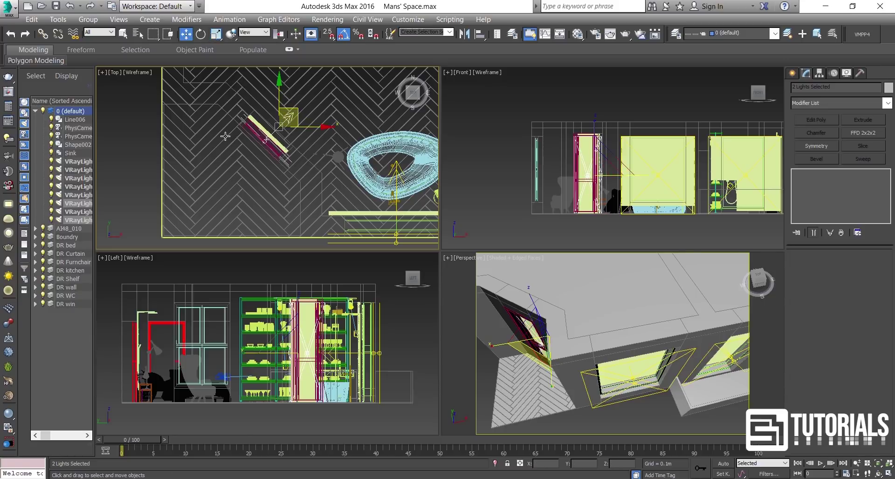
key("w")
middle_click_drag(265, 135, 280, 146)
scroll(280, 145, "up", 3)
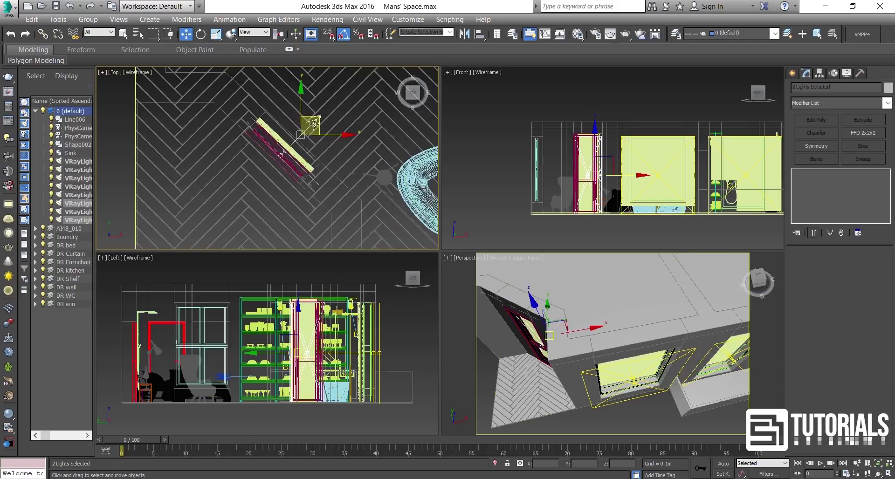
left_click_drag(318, 120, 306, 131)
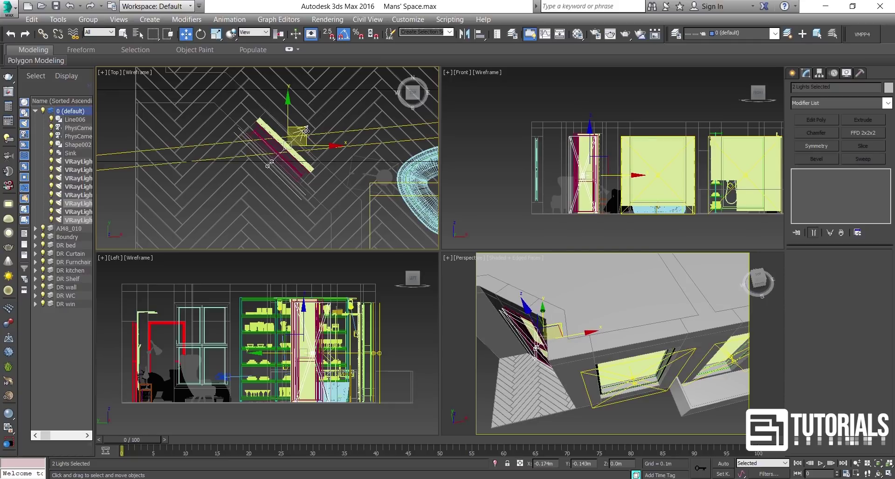
middle_click_drag(529, 338, 606, 307)
key("z")
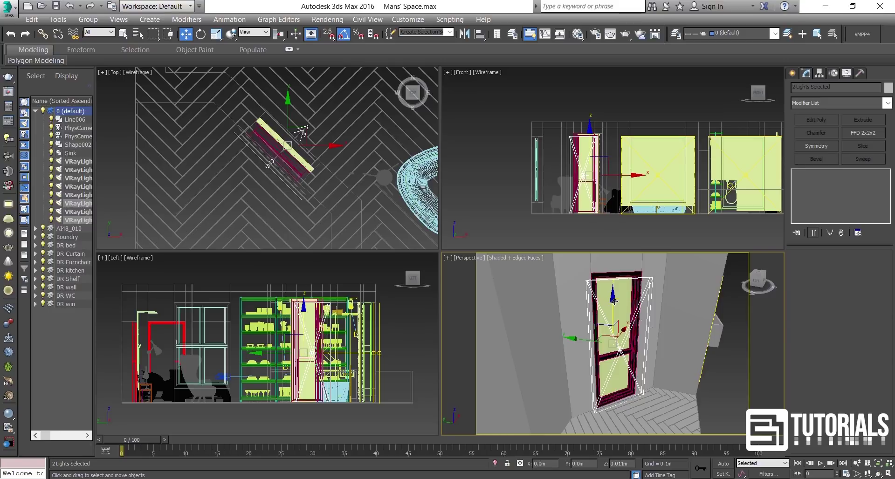
Scale the door lights slightly taller and orbit the perspective view around the doorway
left_click(216, 34)
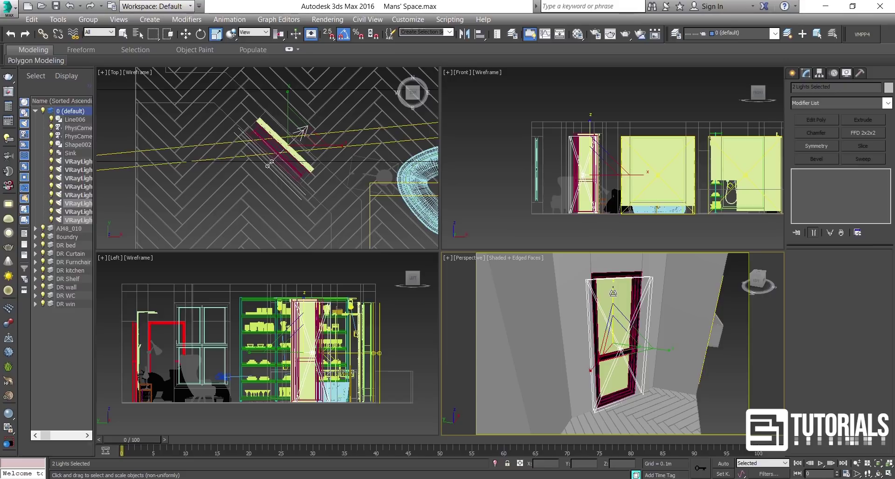
left_click_drag(613, 293, 619, 292)
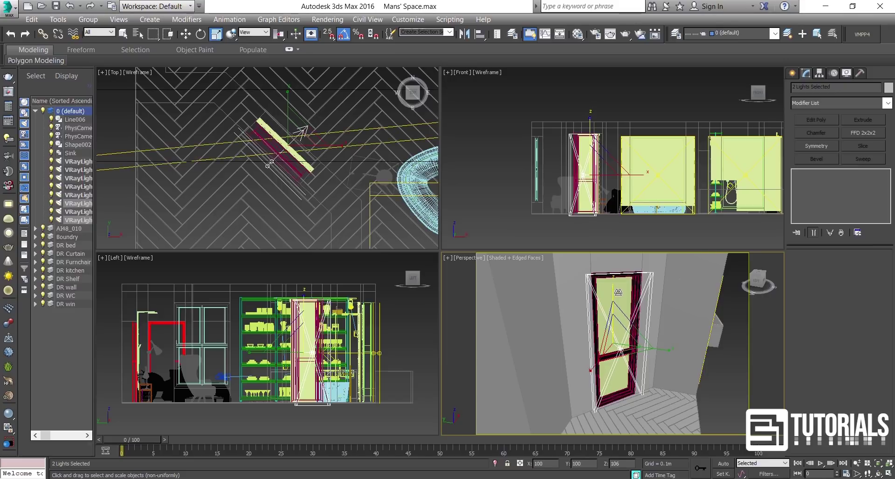
middle_click_drag(620, 326, 657, 326, "alt")
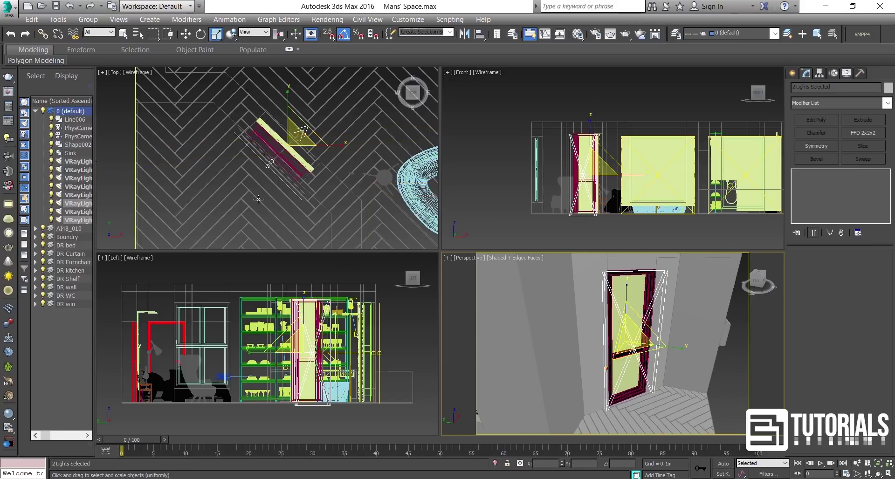
scroll(258, 200, "down", 5)
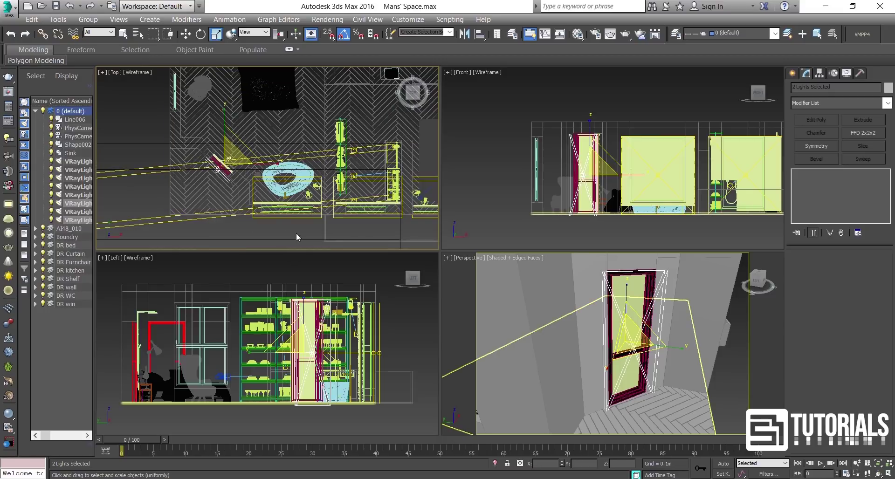
scroll(298, 233, "up", 8)
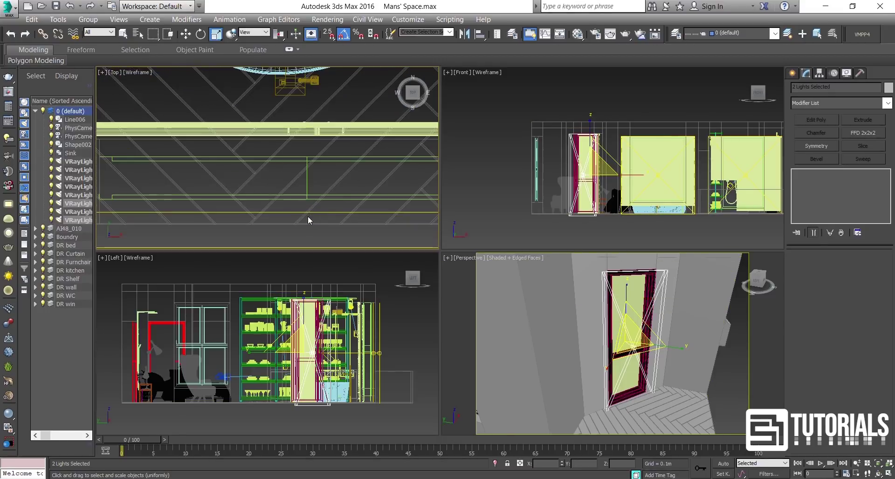
Select both window lights in Top view and Shift-drag copies toward the left wall
left_click(308, 219)
scroll(309, 220, "down", 3)
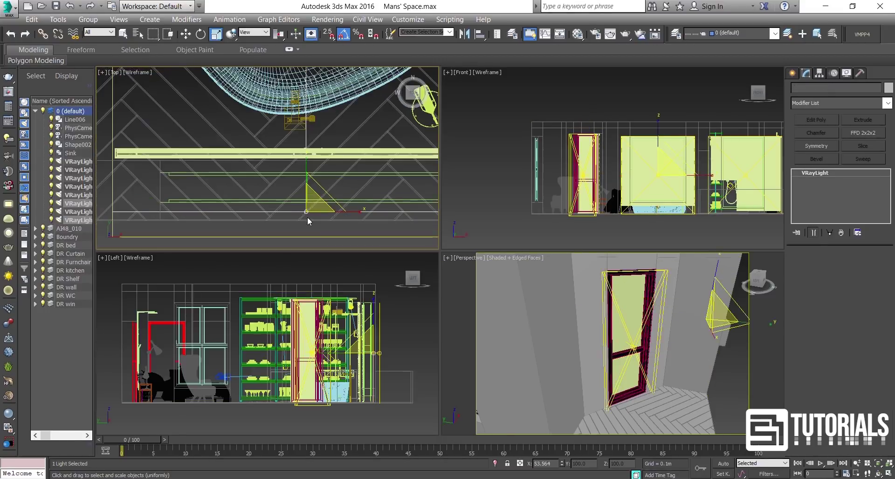
left_click(339, 219, "ctrl")
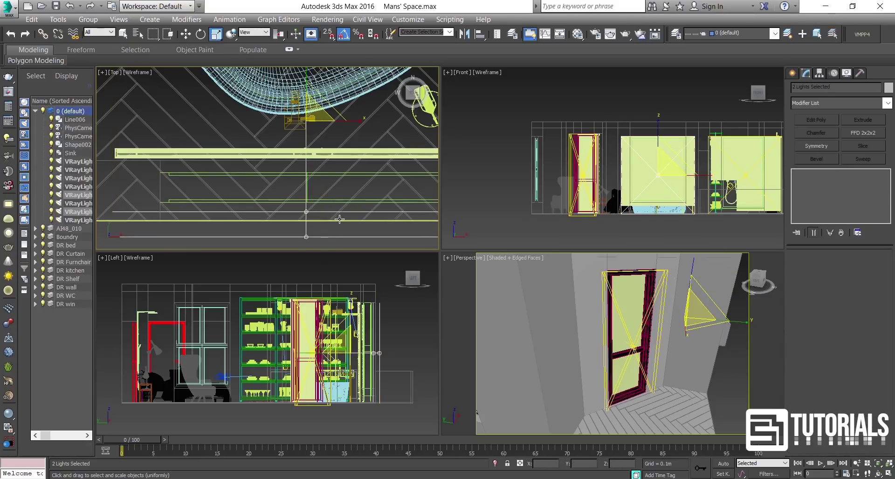
scroll(338, 217, "down", 5)
key("w")
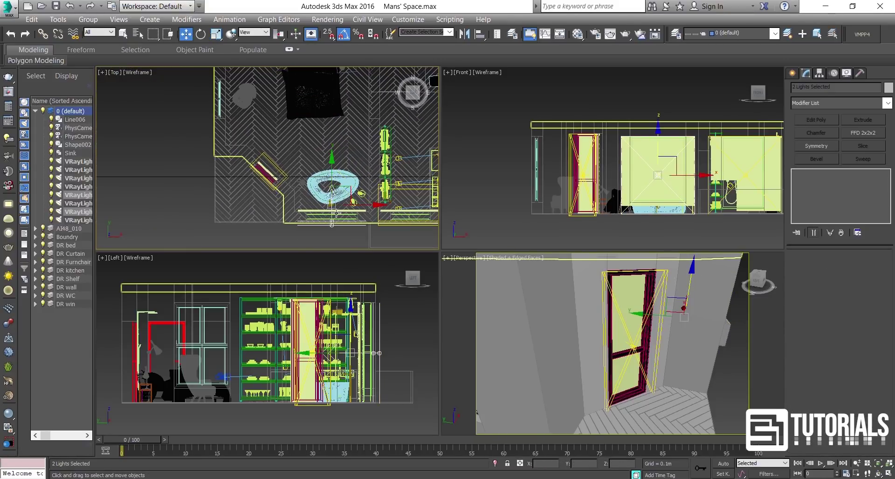
mouse_move(336, 213)
left_mouse_down()
mouse_move(244, 172)
mouse_move(202, 106)
left_mouse_up()
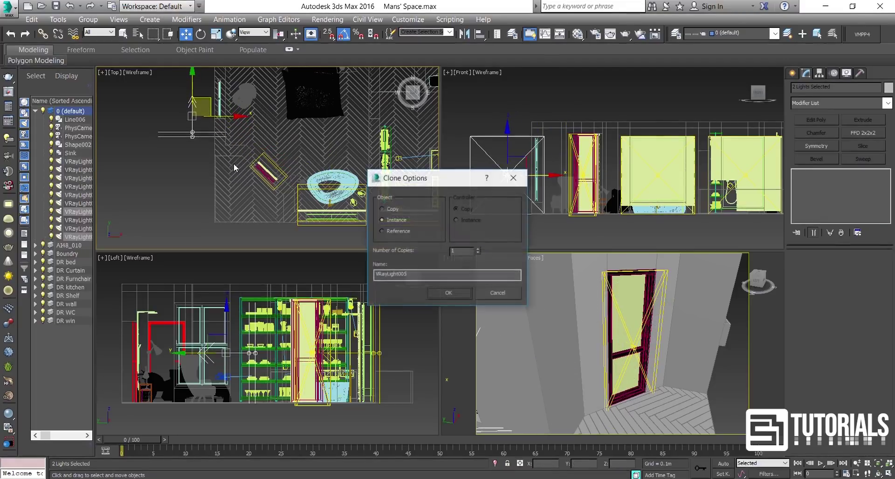
Make instanced copies of the two lights and turn them -55° about Z
left_click(449, 293)
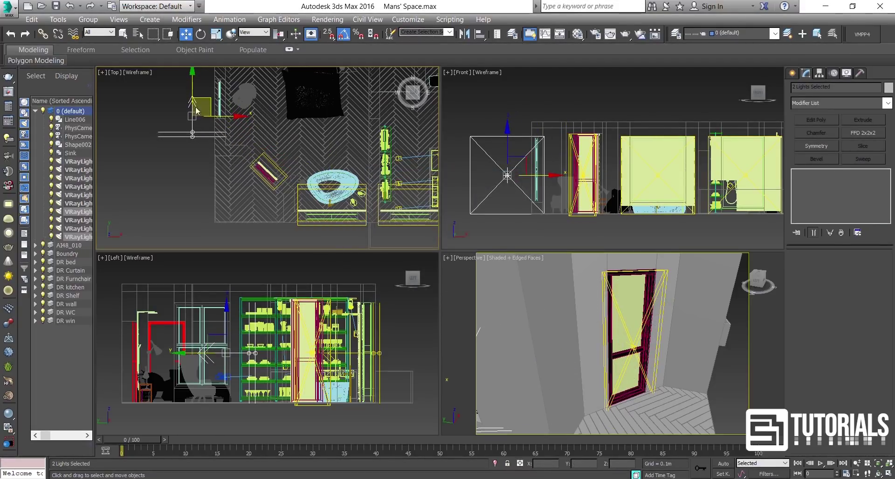
left_click(201, 33)
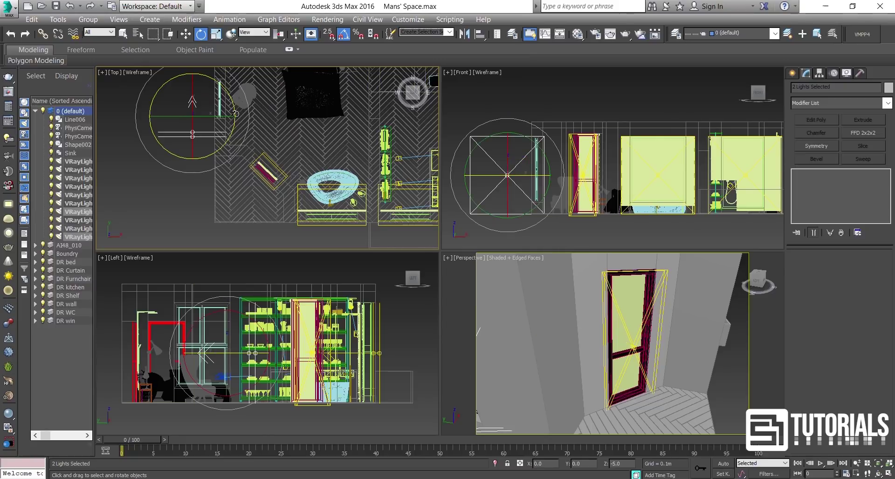
left_click_drag(236, 112, 235, 148)
Move the copied lights up against the left-wall window
key("w")
scroll(216, 156, "up", 5)
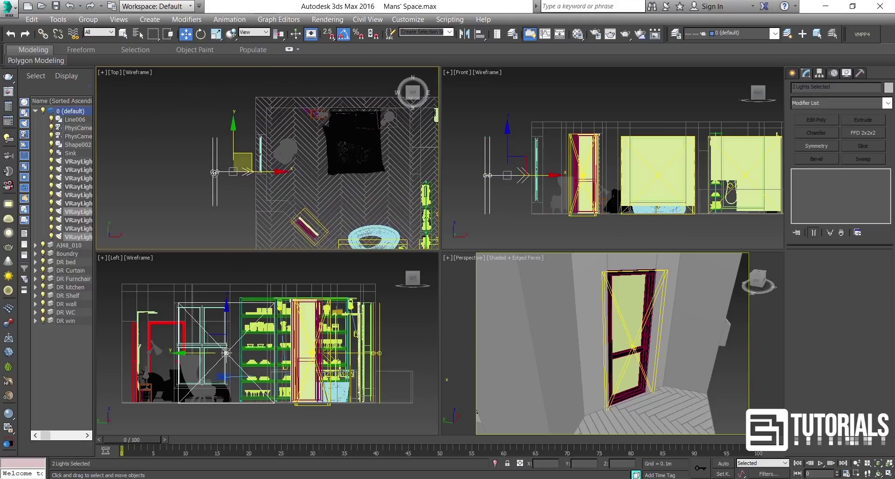
left_click_drag(268, 174, 344, 140)
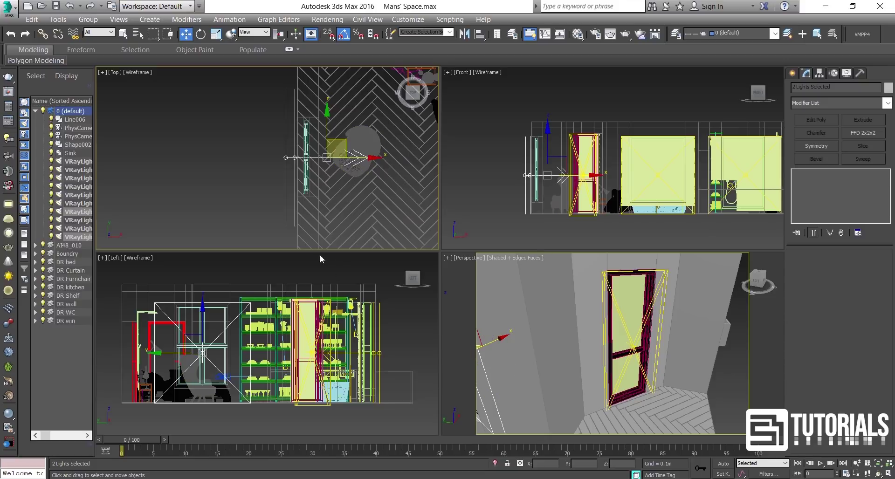
Scale the copied lights down vertically and narrow them to 69% width
left_click(216, 34)
middle_click_drag(223, 306, 233, 302)
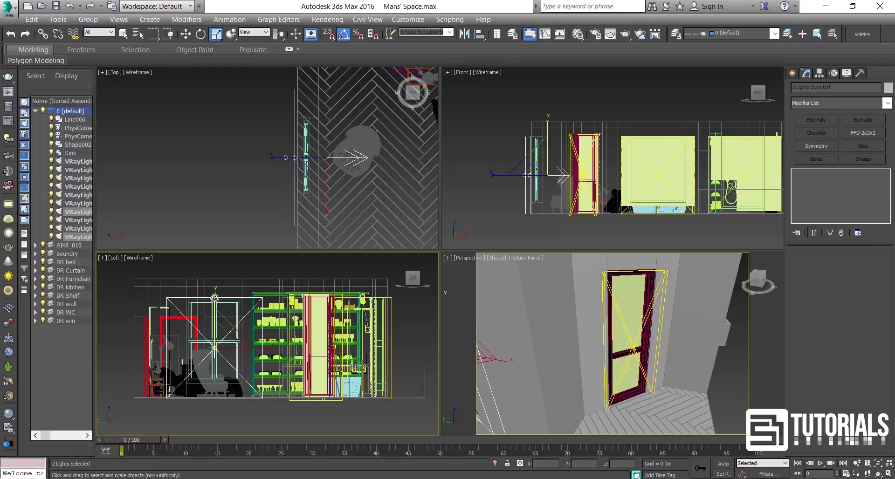
left_click_drag(214, 298, 214, 301)
key("w")
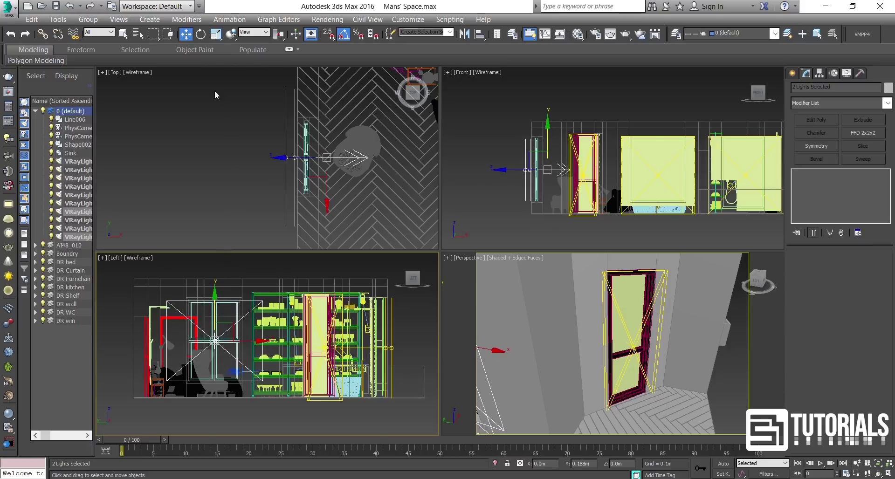
left_click(216, 33)
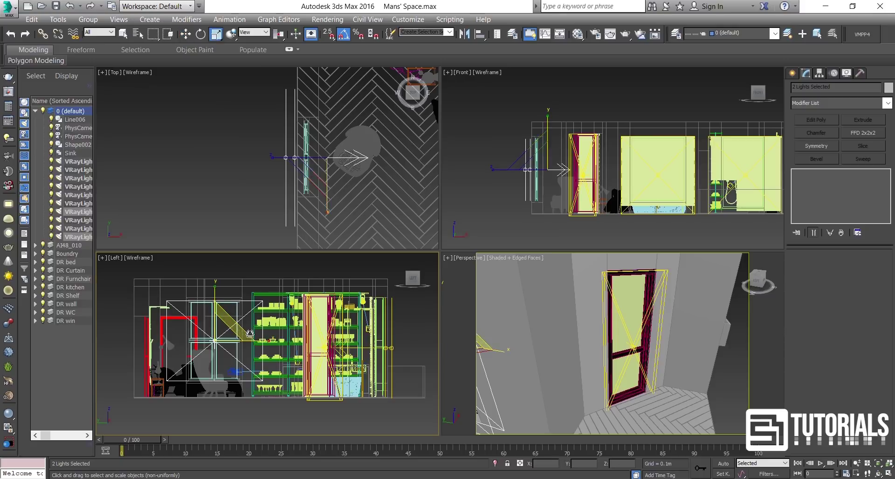
left_click_drag(262, 341, 240, 342)
key("w")
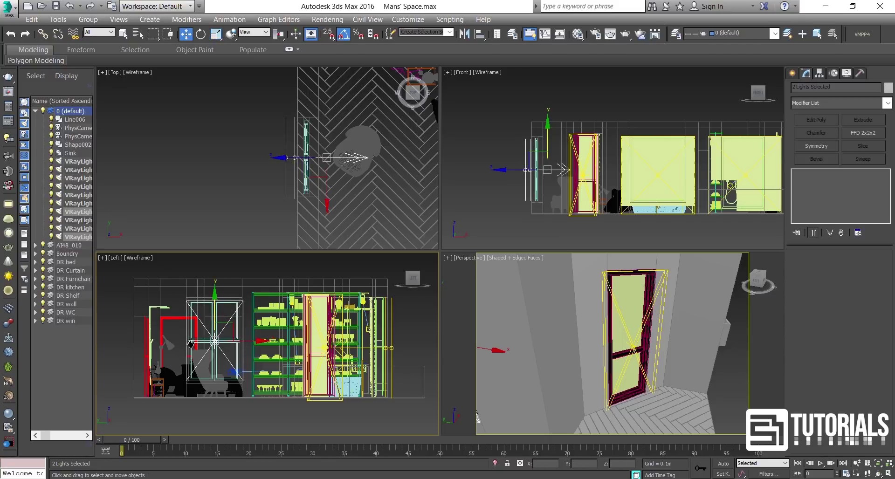
Centre the lights on the window frame and stretch them to the window height
middle_click_drag(190, 344, 220, 335)
scroll(220, 335, "up", 2)
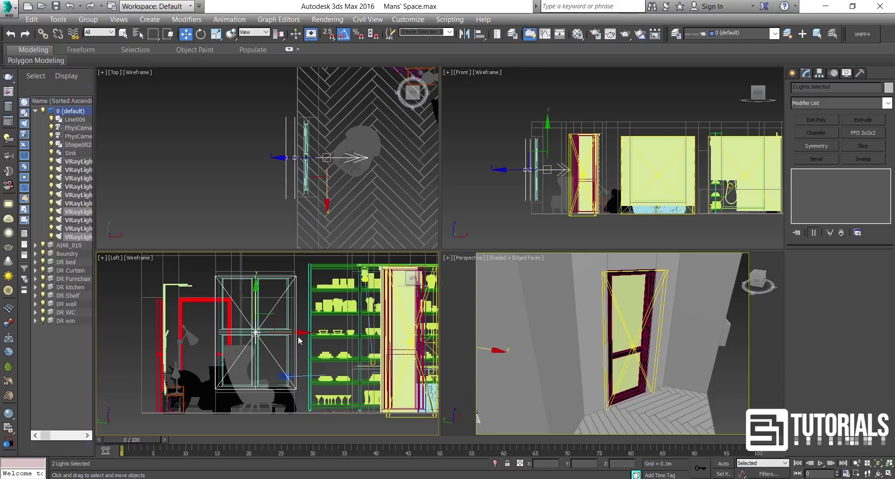
left_click_drag(299, 335, 297, 334)
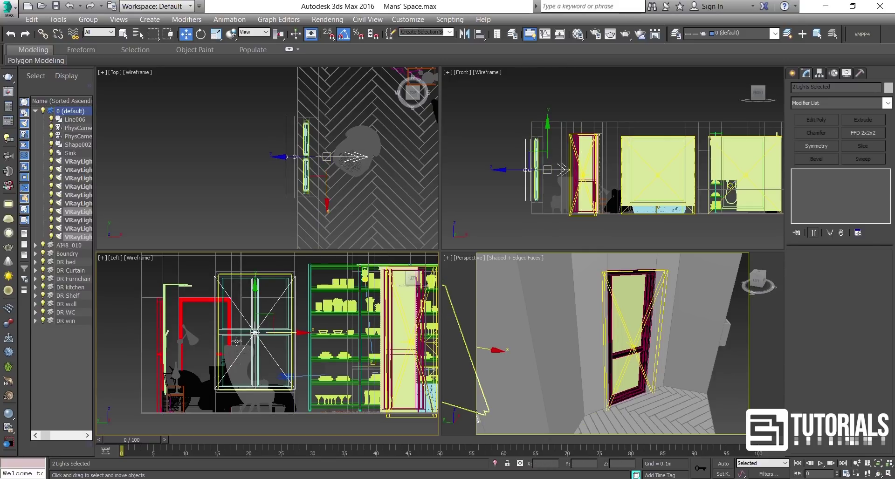
left_click(216, 34)
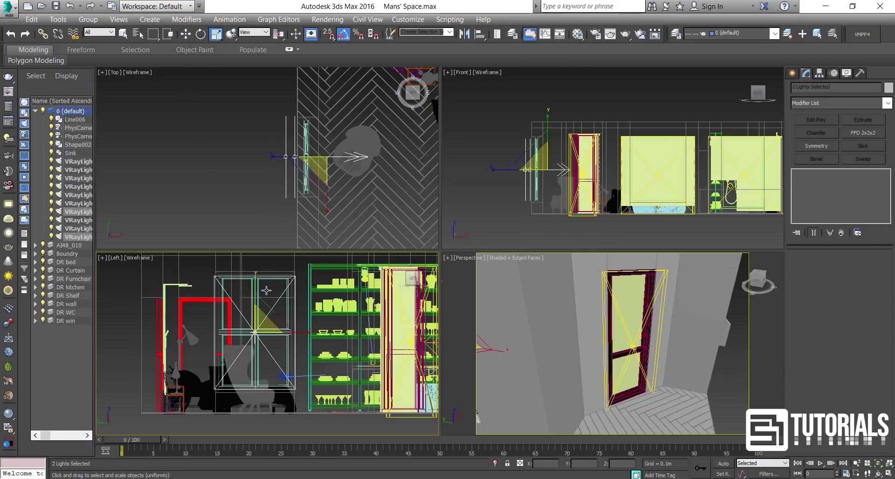
left_click_drag(255, 283, 255, 289)
key("w")
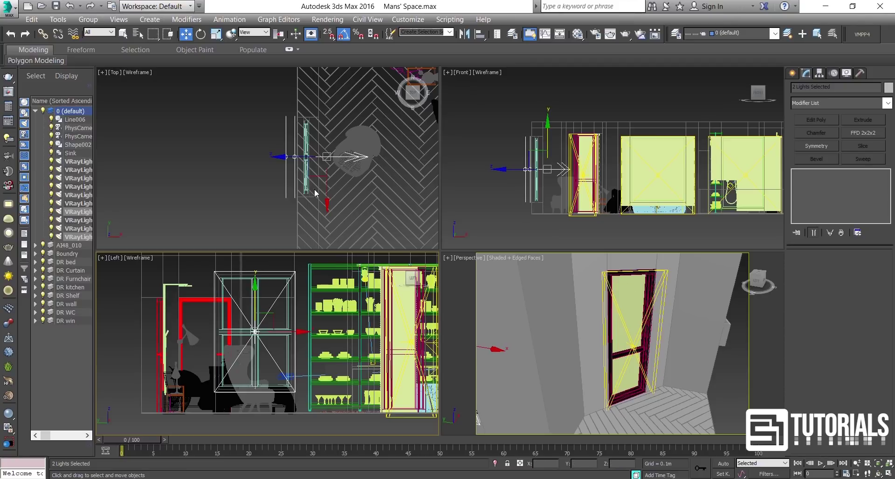
middle_click_drag(315, 193, 309, 194)
middle_click_drag(641, 383, 650, 386)
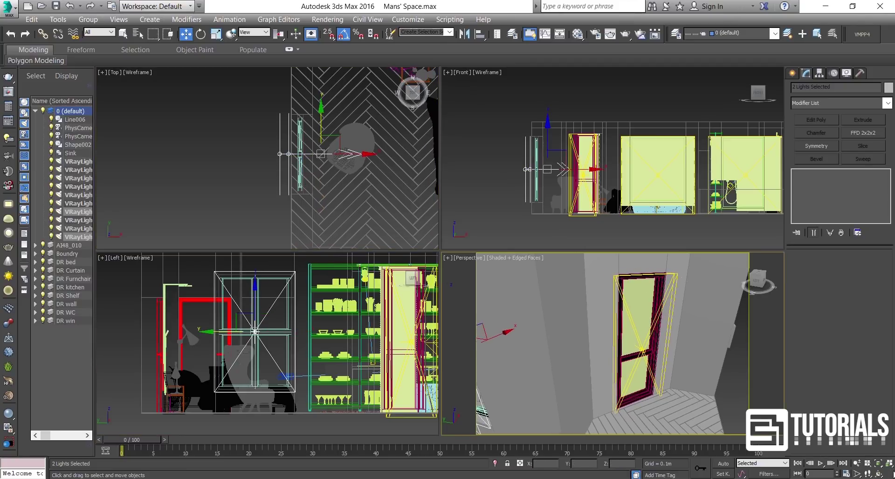
key("alt+w")
scroll(707, 379, "down", 10)
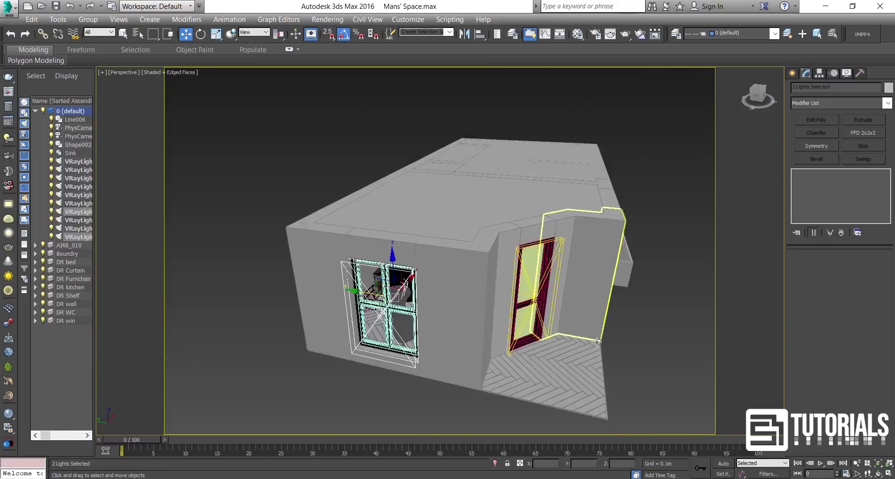
Orbit above the house to check the window portal lights, then switch to PhysCamera001
middle_click_drag(490, 374, 412, 281, "alt")
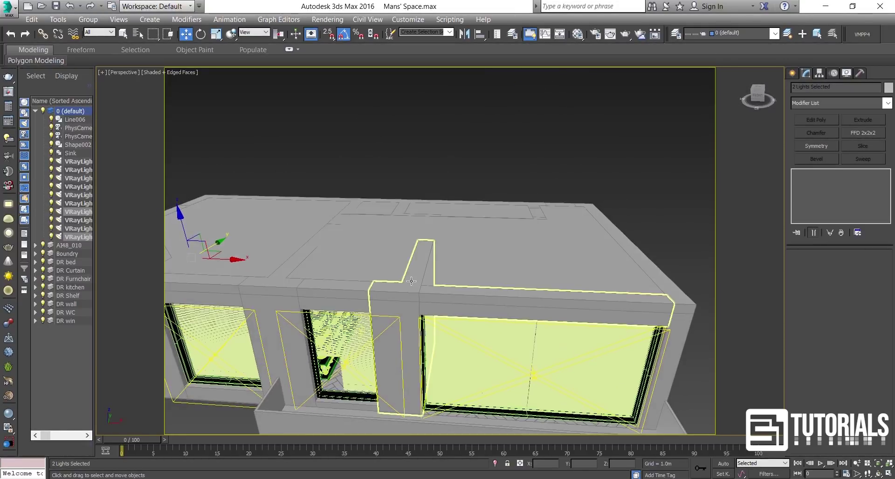
scroll(411, 281, "down", 6)
middle_click_drag(413, 325, 395, 330, "alt")
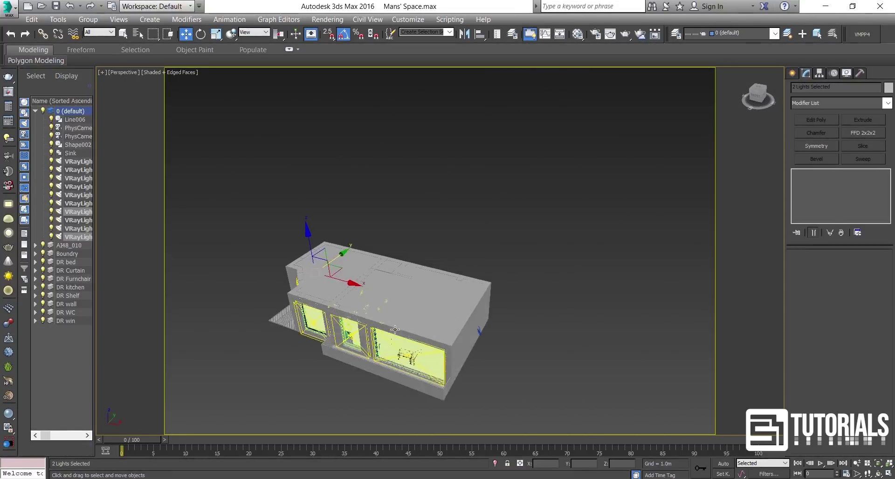
key("c")
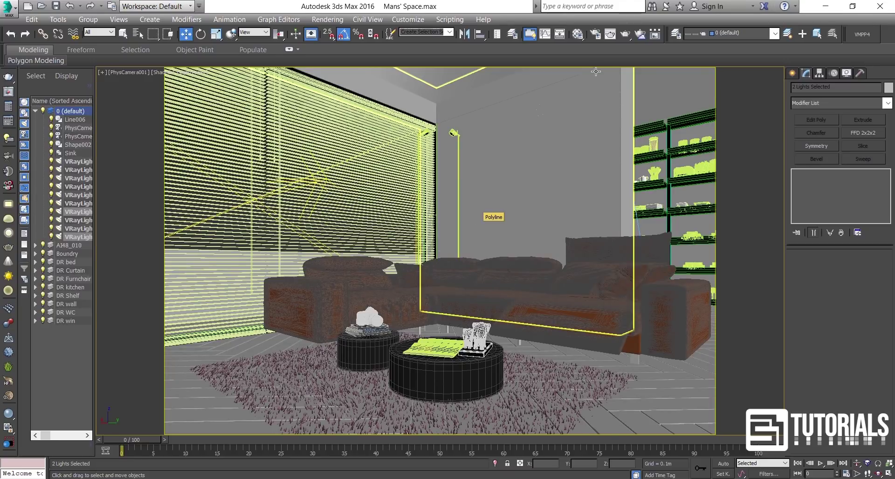
Show Render Setup's V-Ray tab at expert level and expand the Global switches rollout
left_click(598, 38)
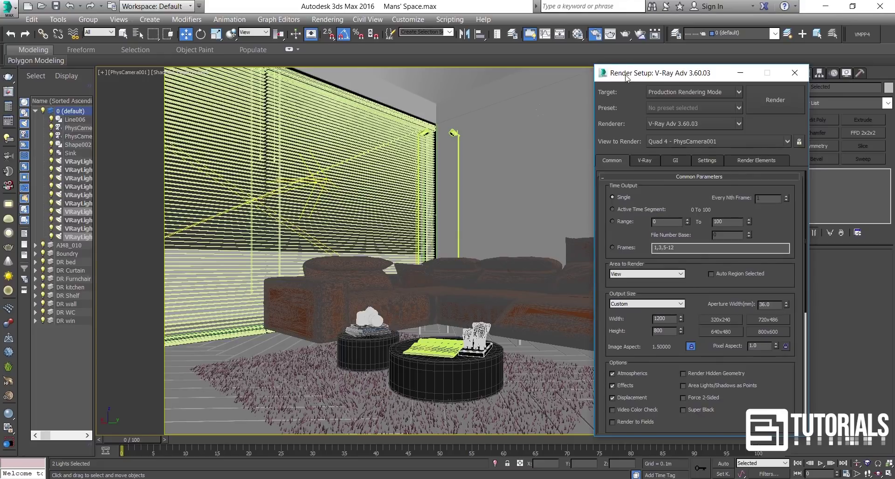
left_click_drag(626, 77, 610, 70)
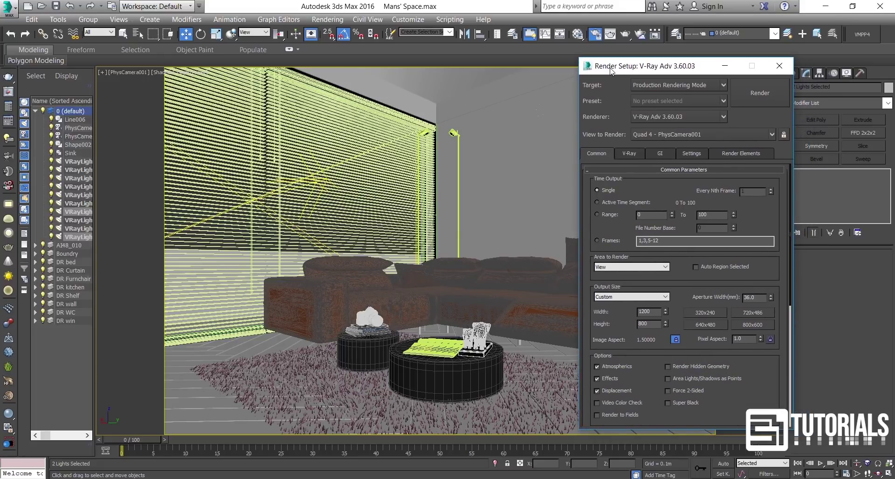
left_click(622, 153)
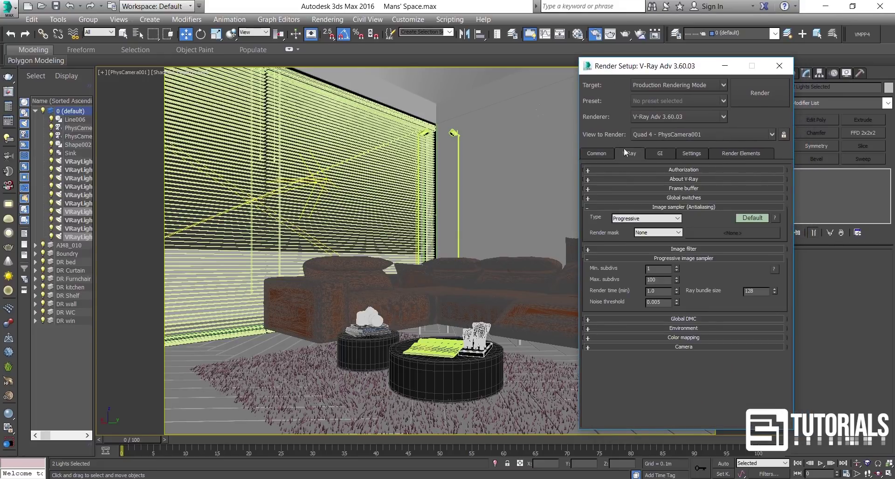
right_click(754, 218)
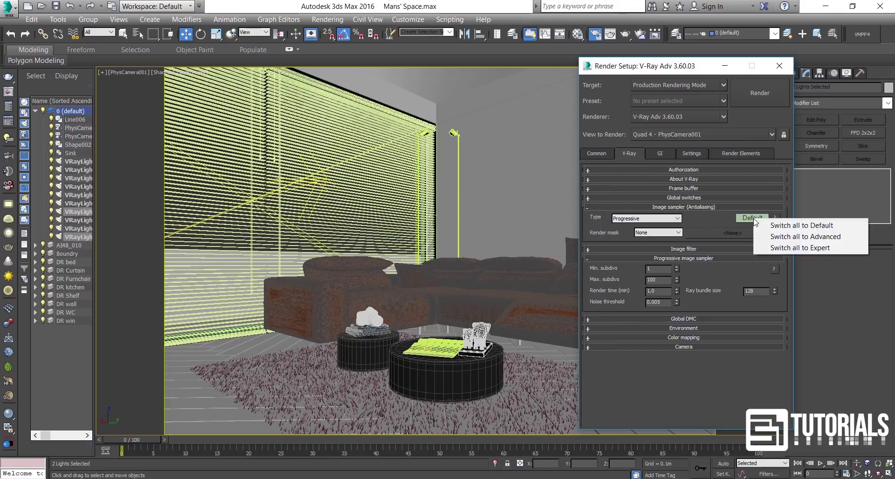
left_click(775, 248)
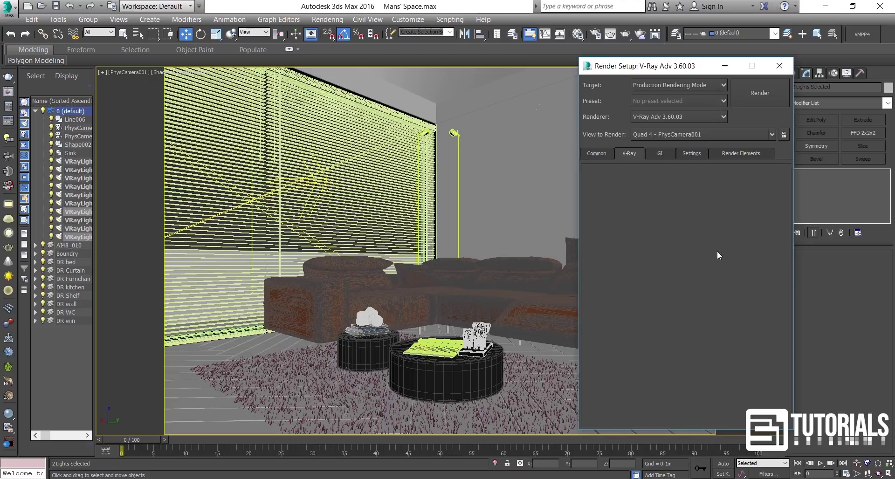
key("F10")
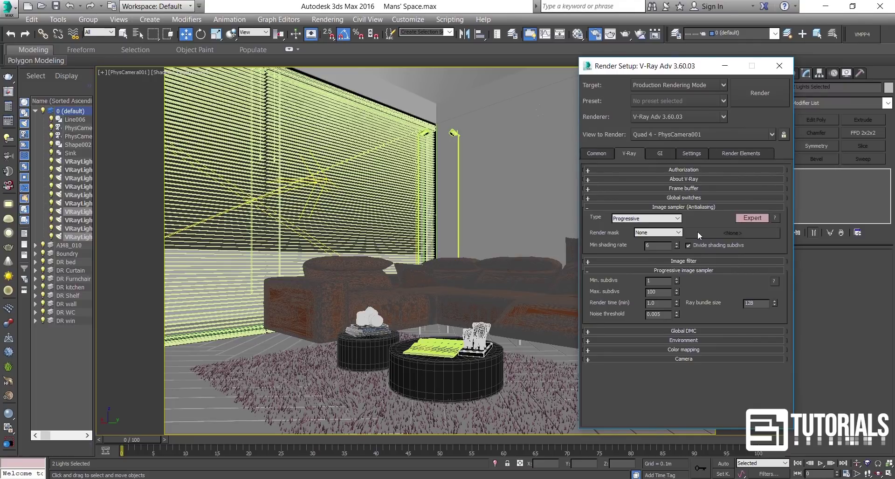
mouse_move(677, 223)
left_click(678, 199)
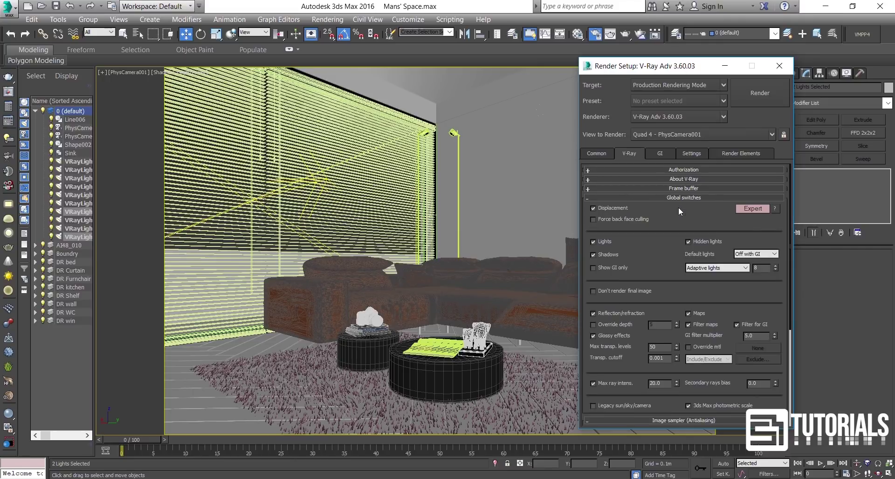
Enable Override mtl and give the 01 - Default material a near-white diffuse
left_click(701, 347)
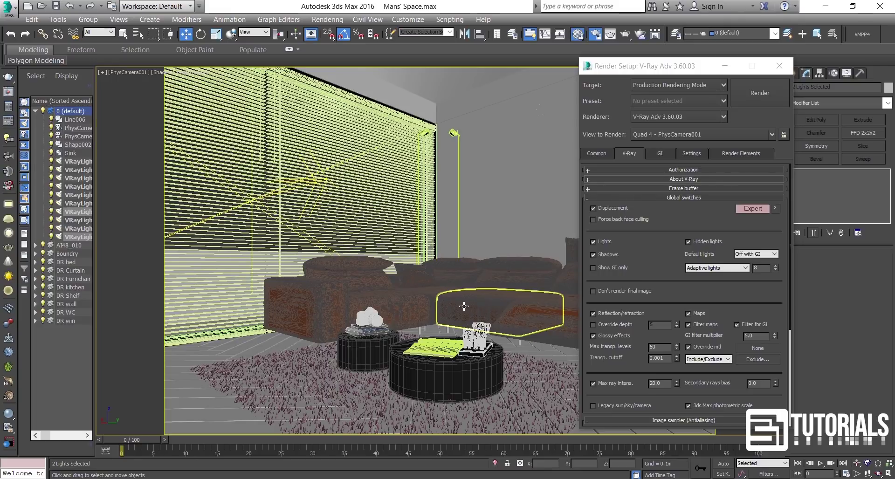
key("m")
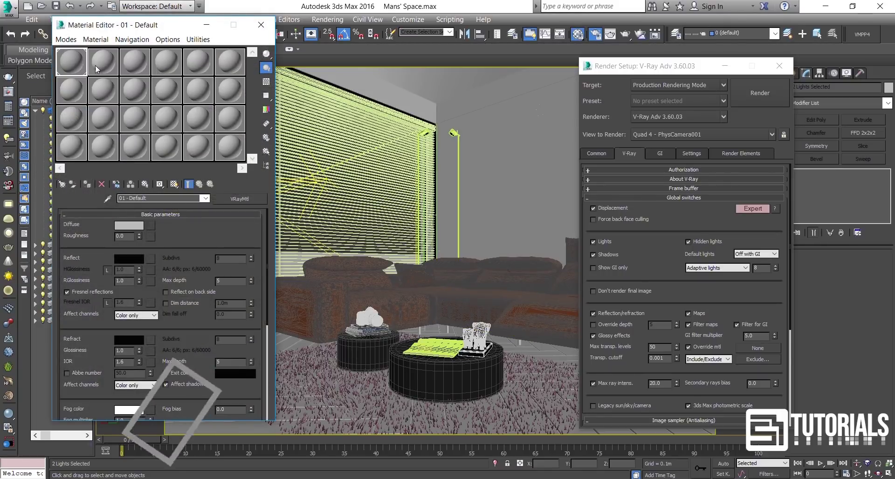
left_click_drag(140, 24, 153, 25)
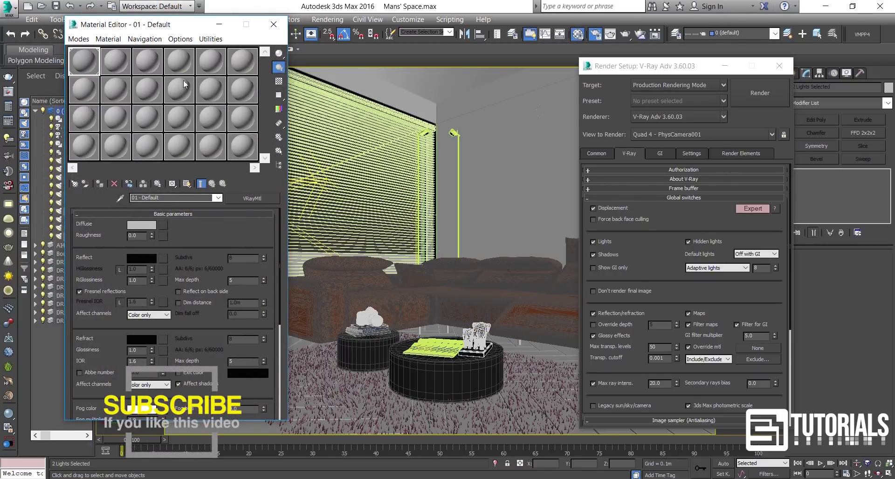
left_click(278, 83)
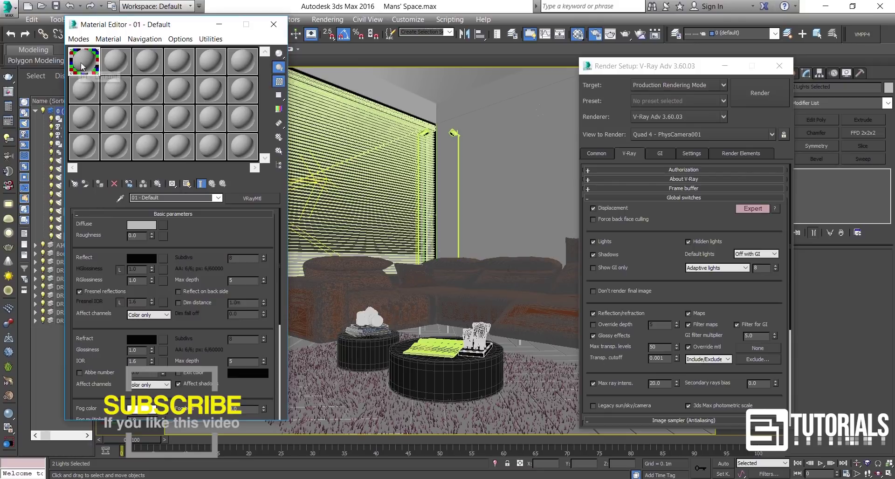
left_click(156, 225)
left_click_drag(310, 113, 309, 146)
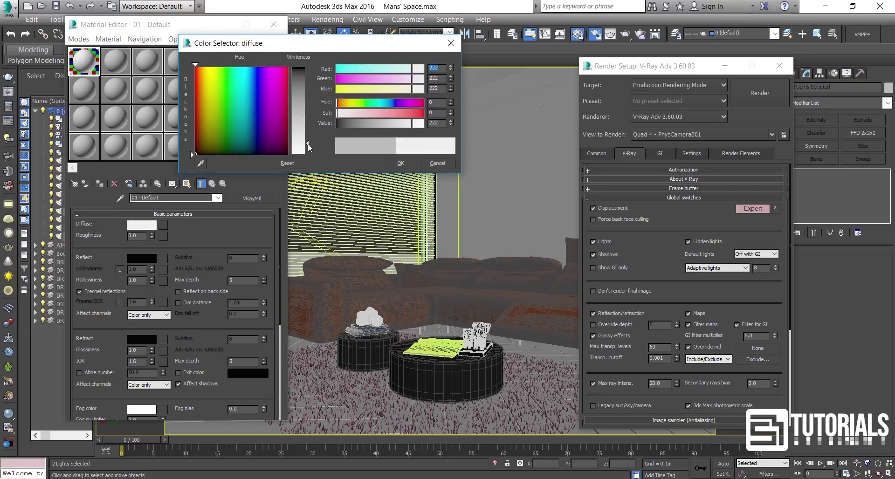
left_click(400, 164)
Set the material's reflection to 121 grey with 0.75 glossiness
left_click(141, 258)
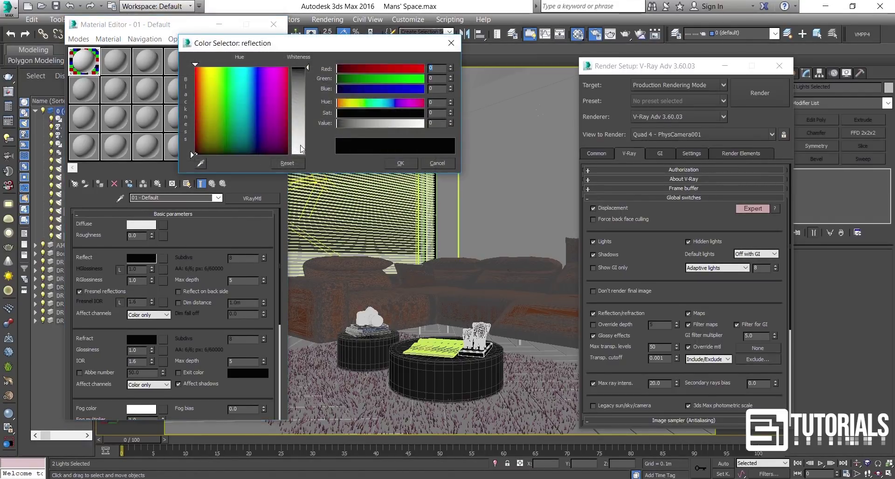
left_click_drag(301, 149, 302, 109)
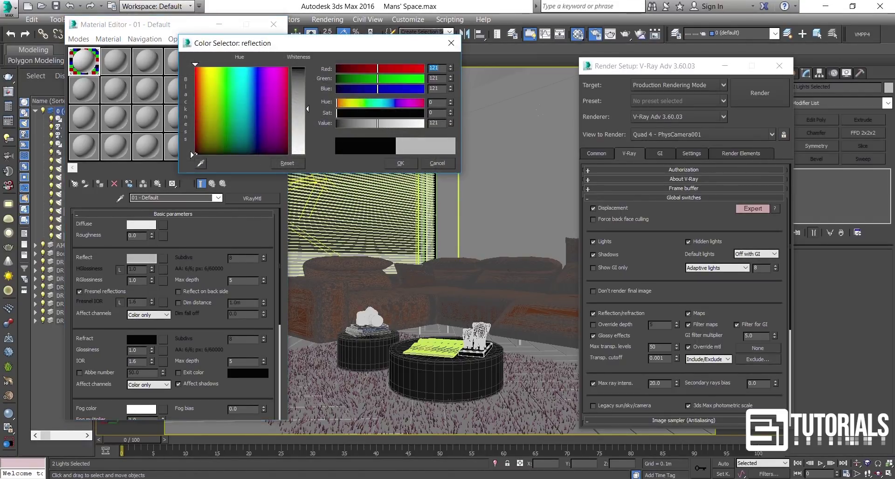
left_click(393, 161)
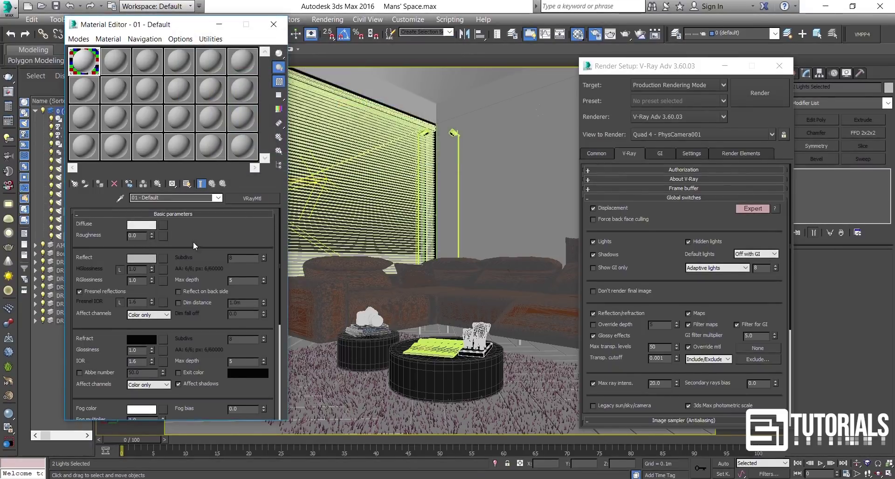
double_click(137, 281)
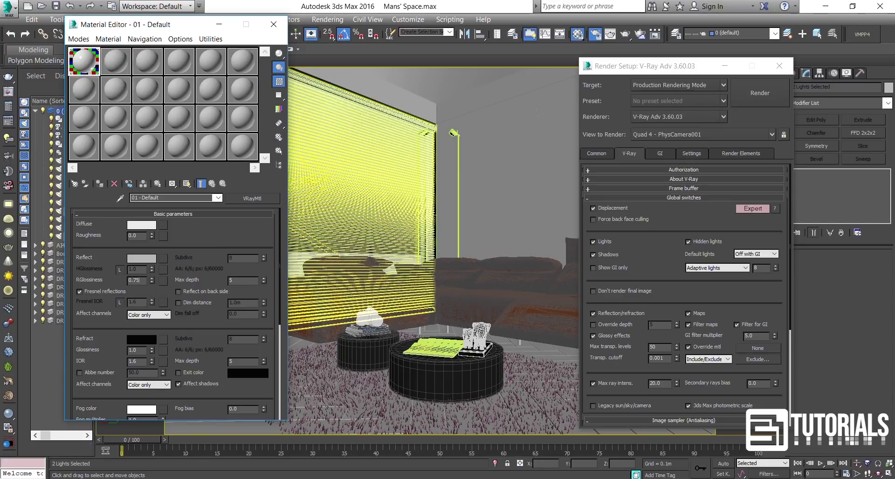
left_click_drag(187, 248, 220, 231)
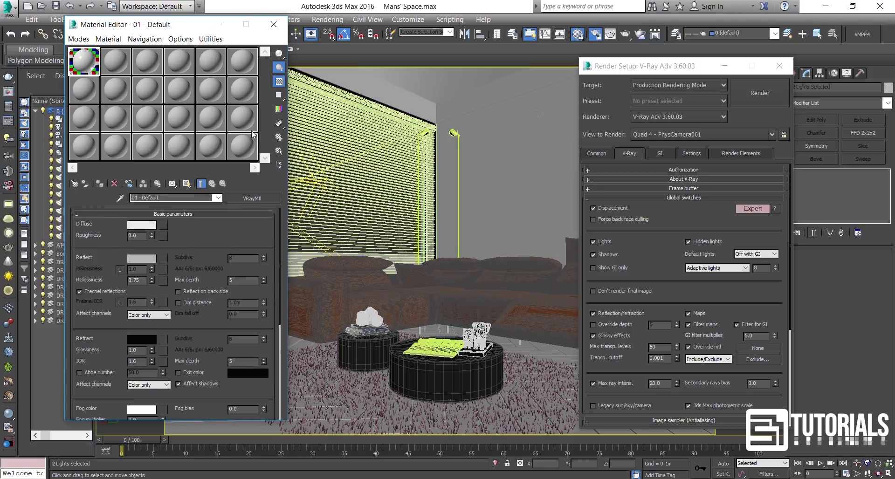
Assign 01 - Default to the Override mtl slot as an instance
left_click_drag(85, 69, 757, 348)
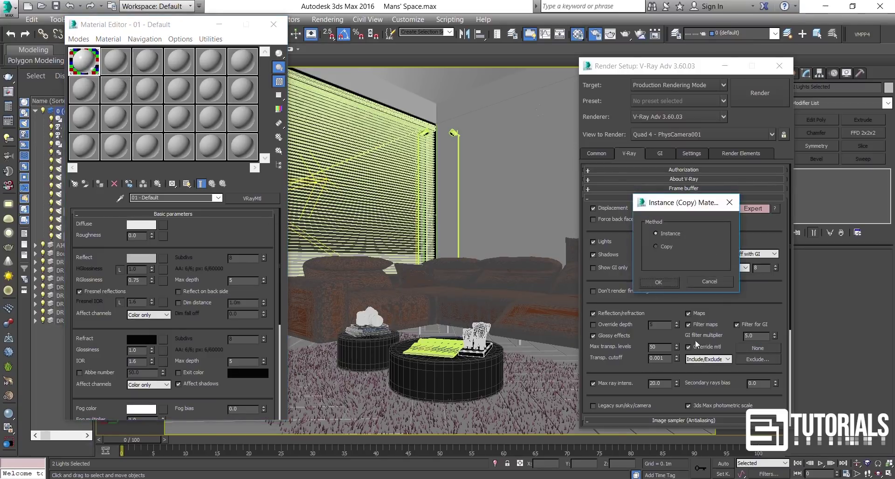
left_click(657, 281)
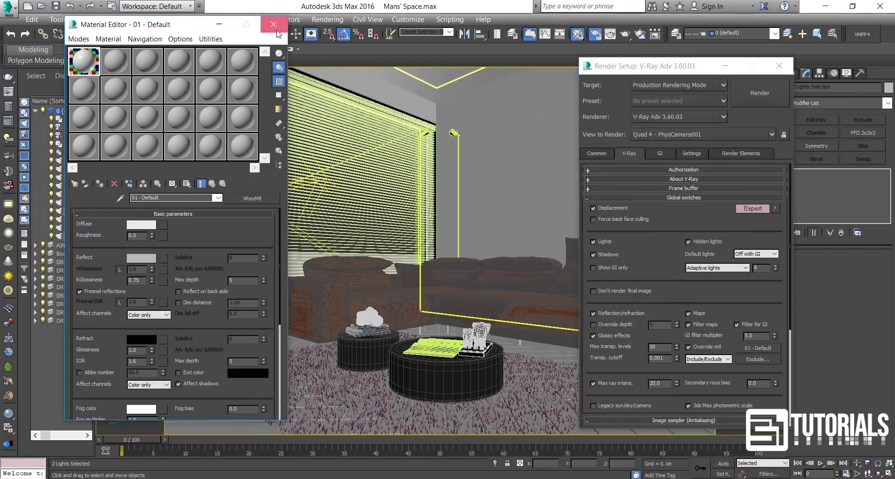
left_click(274, 24)
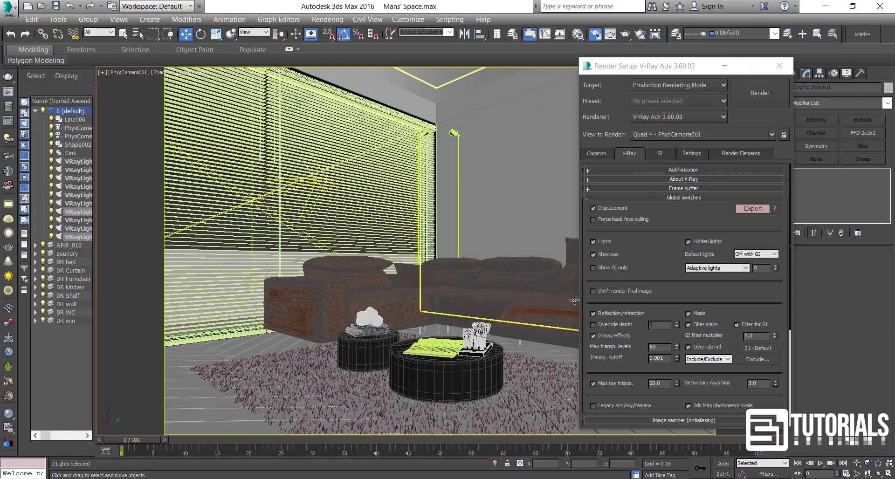
Orbit the perspective view, selecting the sofa cushion, Win 020 and Win 09 to locate windows
left_click(488, 261)
key("p")
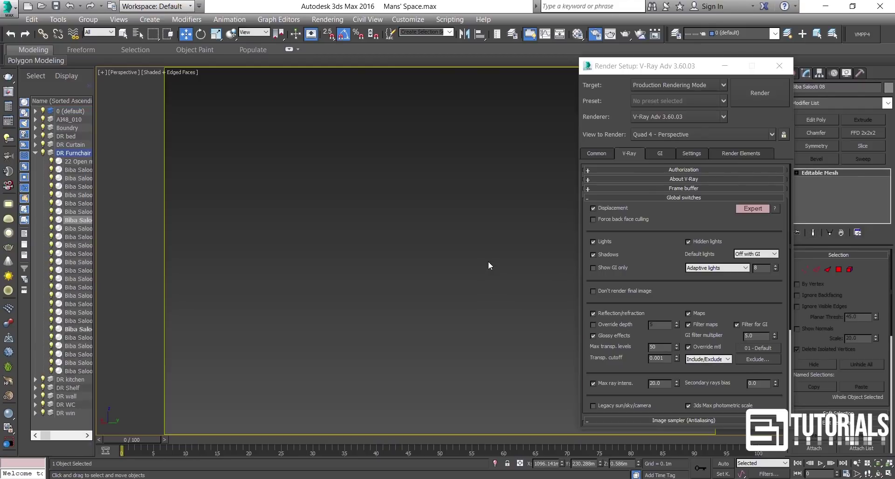
key("z")
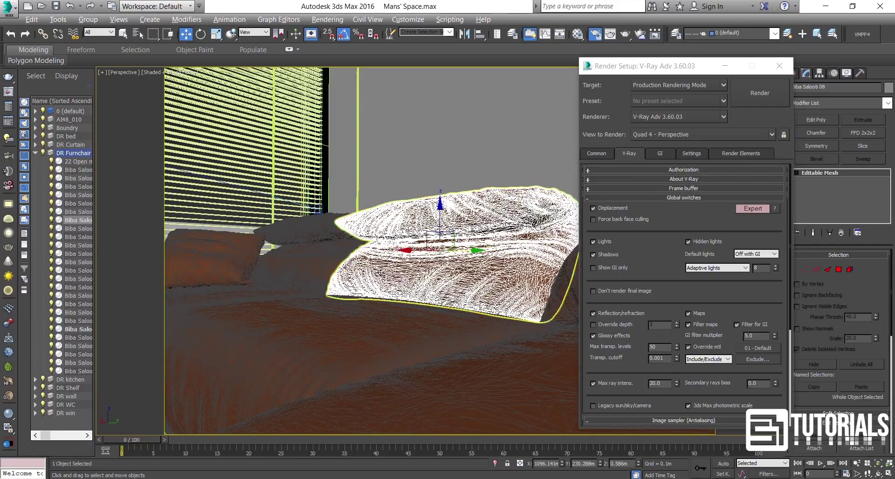
scroll(421, 292, "down", 5)
middle_click_drag(421, 293, 293, 312, "alt")
left_click(292, 312)
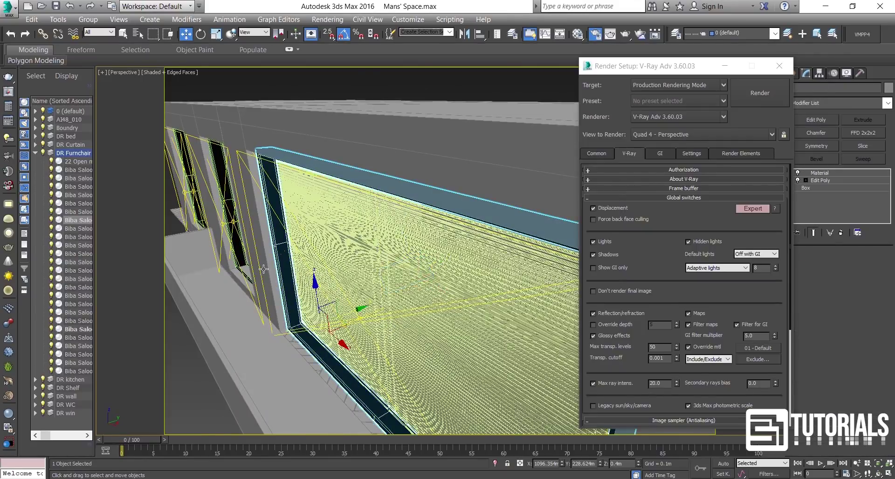
middle_click_drag(263, 269, 350, 285, "alt")
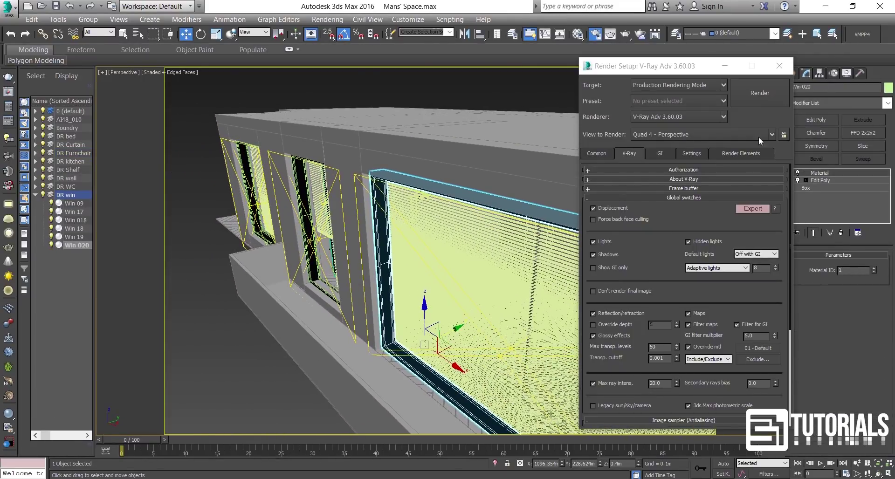
mouse_move(691, 75)
left_mouse_down()
mouse_move(647, 75)
mouse_move(675, 77)
left_mouse_up()
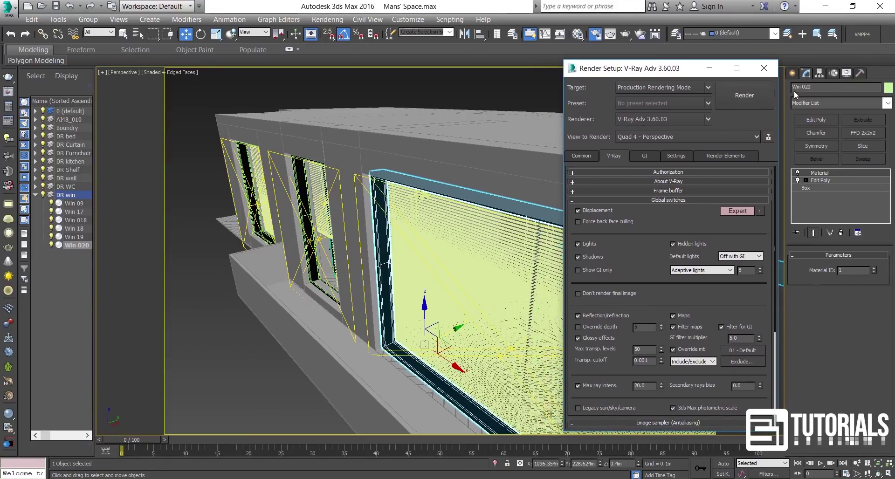
left_click(316, 275)
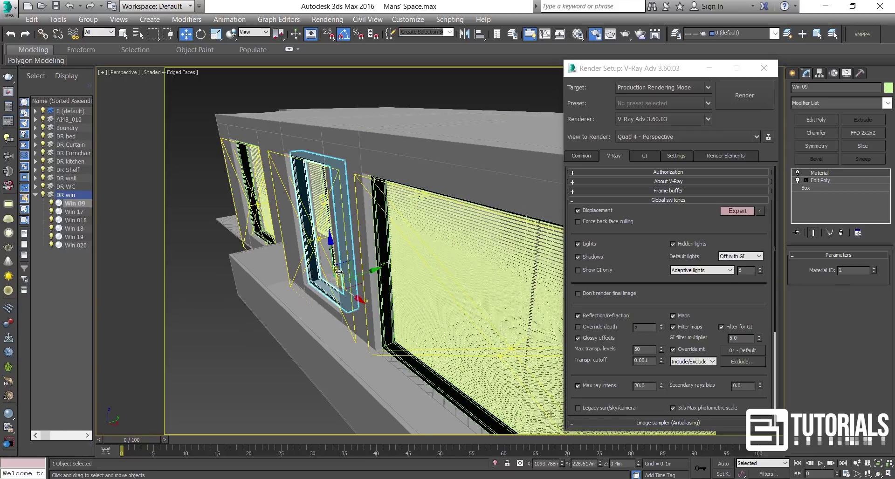
key("z")
middle_click_drag(404, 302, 406, 299, "alt")
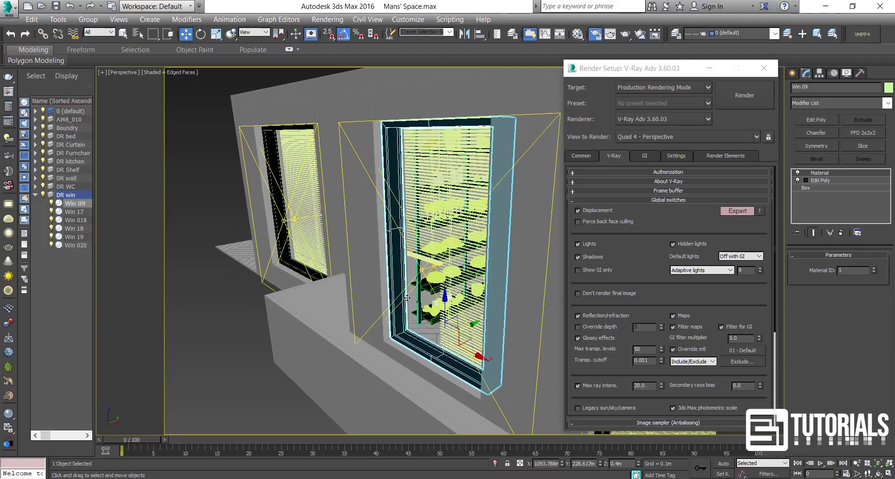
middle_click_drag(309, 274, 332, 304, "alt")
Pick through the sill, Win 018, Win 17 and Win 19, ending with Win 18 selected
left_click(333, 295)
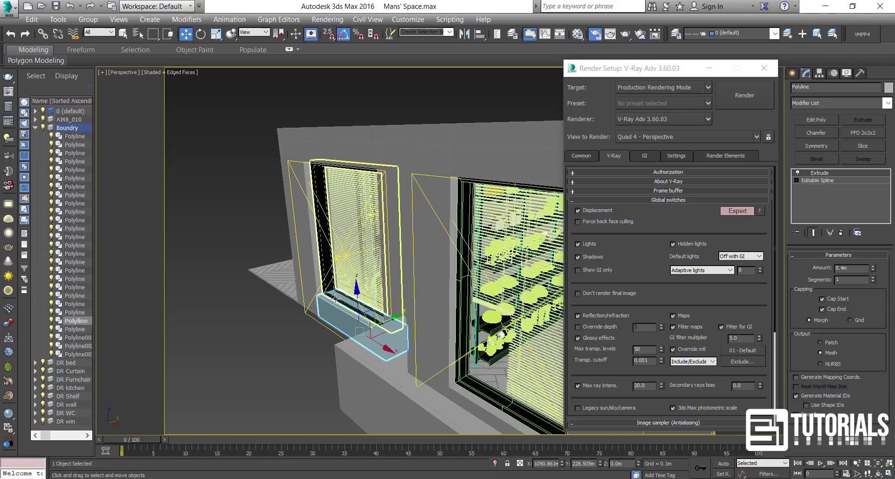
left_click(332, 300)
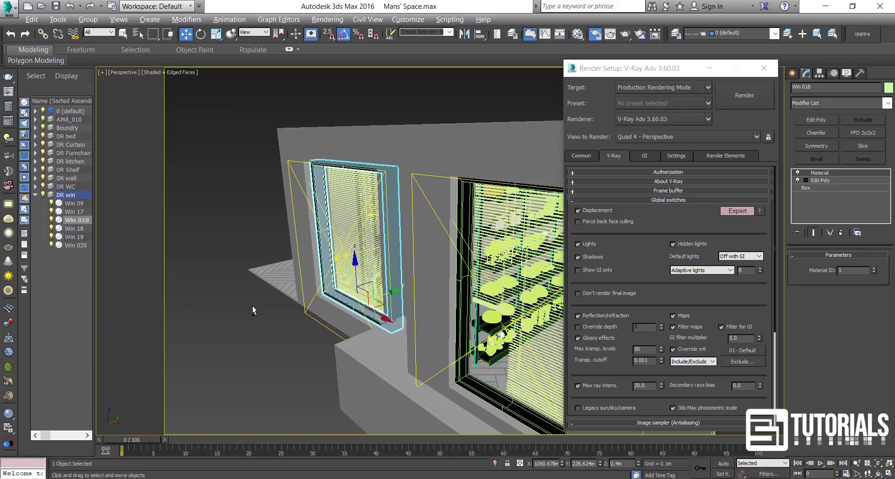
middle_click_drag(253, 306, 262, 353, "alt")
left_click(262, 353)
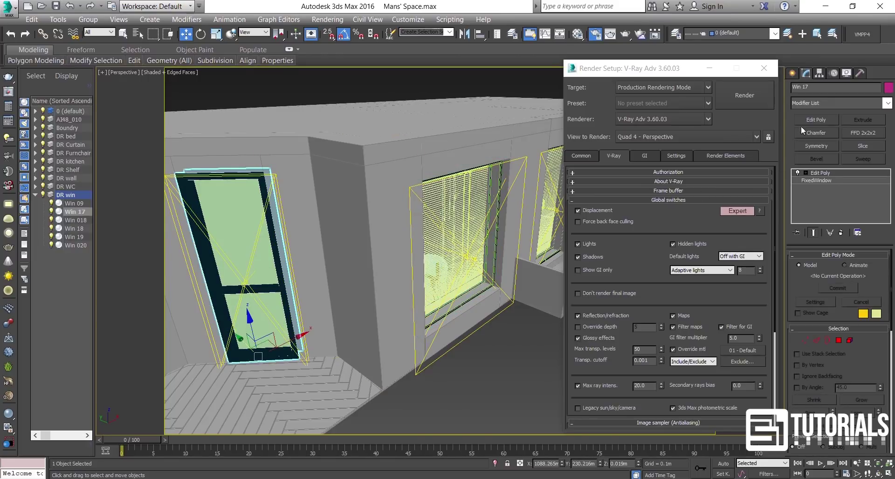
scroll(381, 218, "down", 5)
middle_click_drag(381, 219, 287, 273, "alt")
scroll(288, 273, "up", 5)
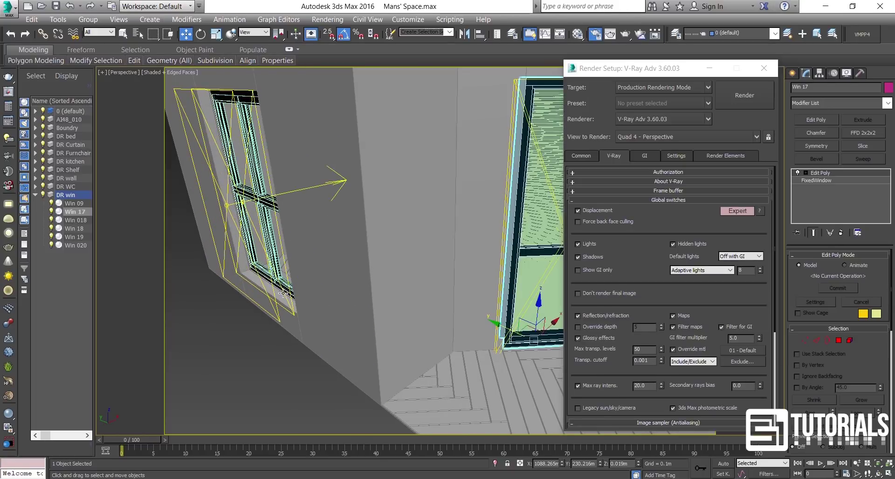
scroll(283, 294, "up", 4)
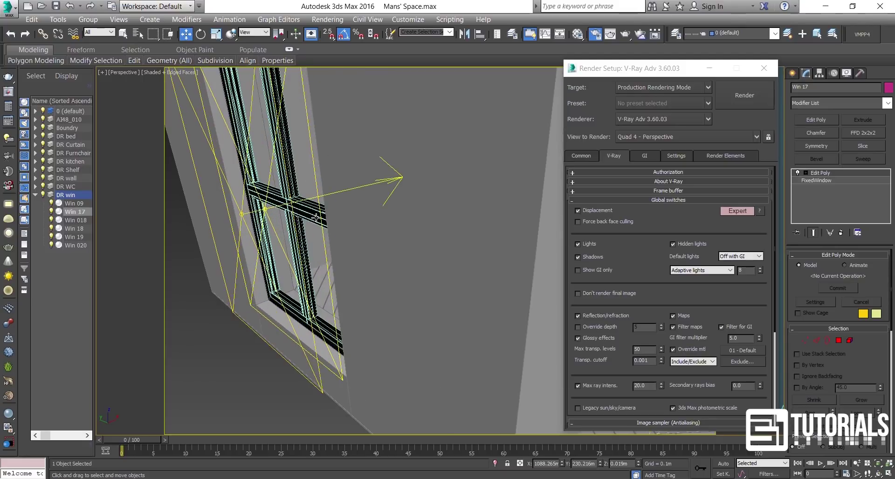
left_click(315, 217)
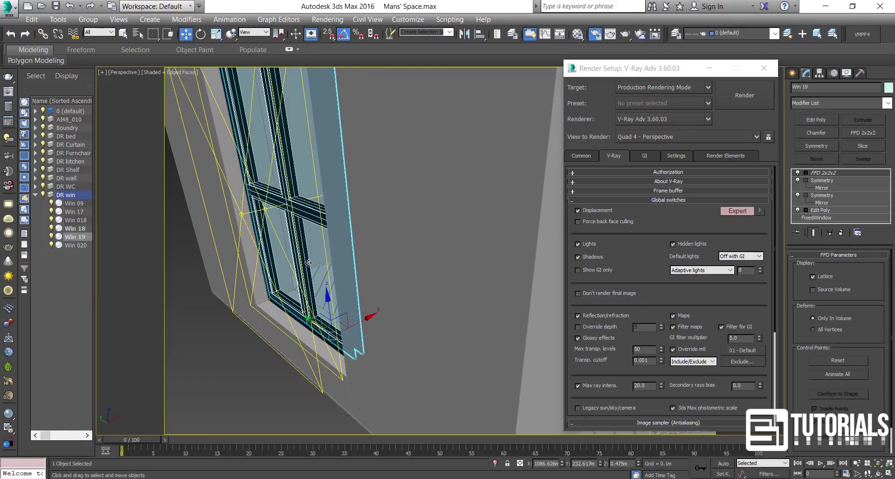
left_click(317, 334, "ctrl")
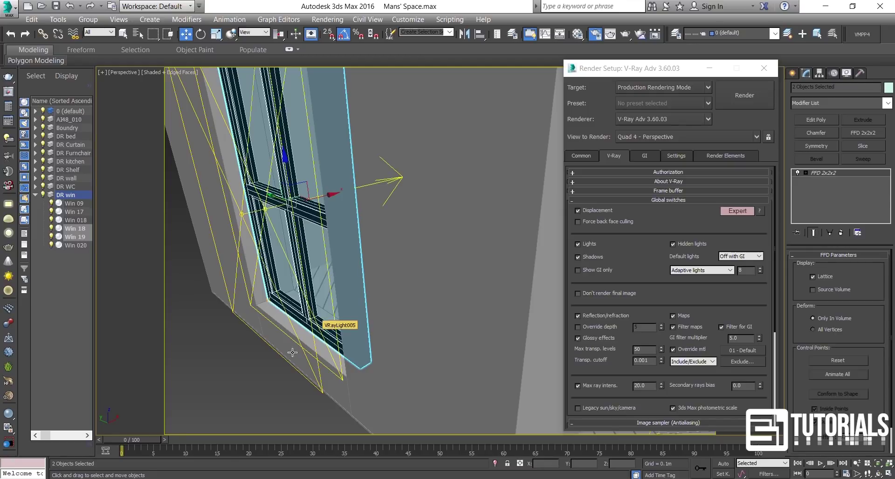
left_click(264, 376)
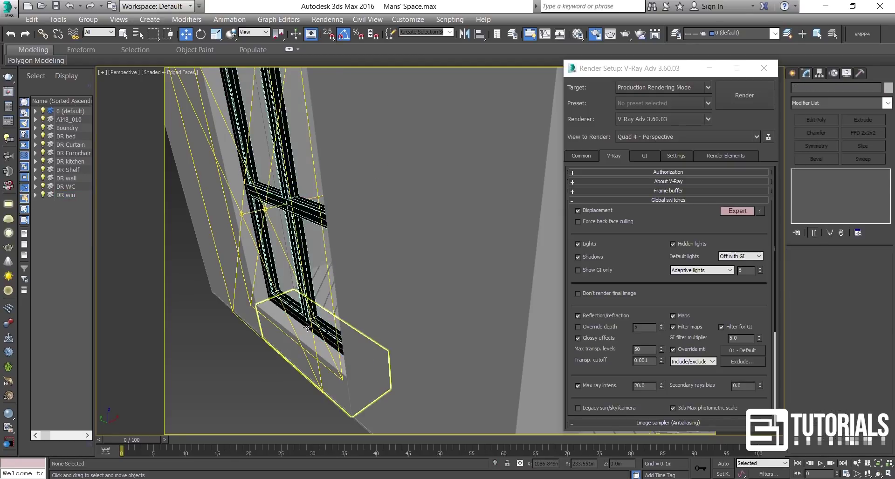
left_click(308, 328)
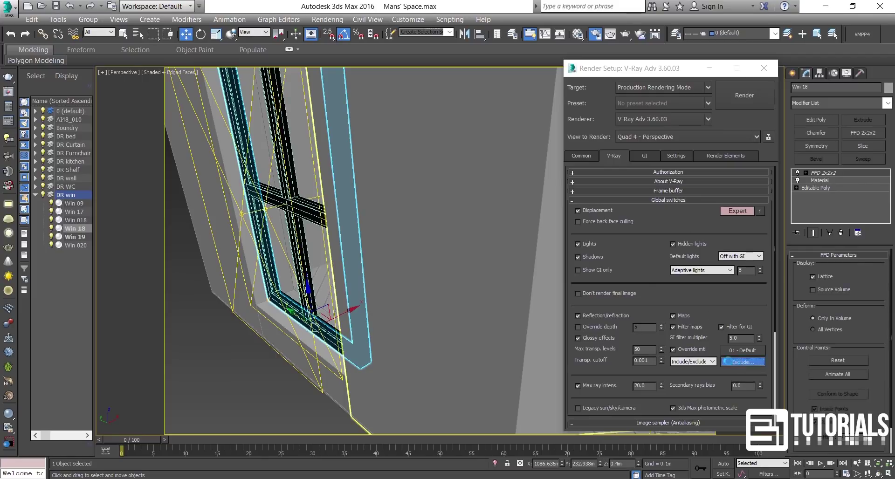
Add Win 09 through Win 020 to the Override mtl exclude list and confirm
left_click(743, 362)
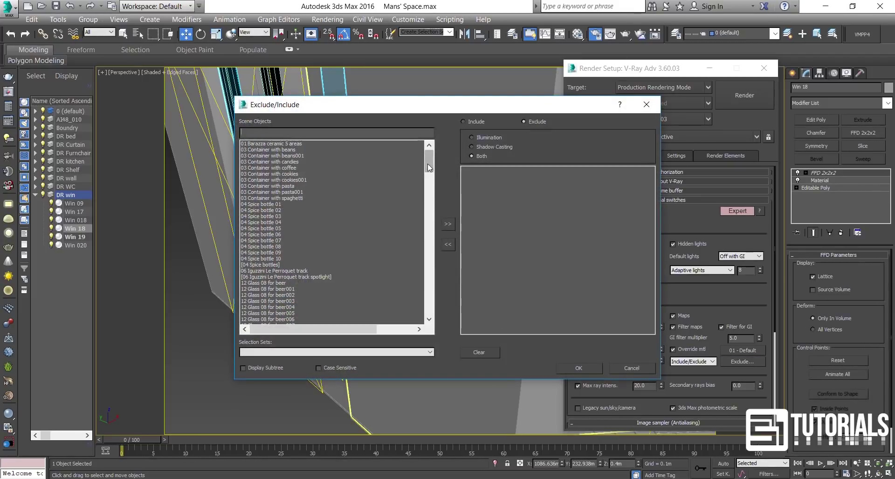
left_click_drag(427, 163, 427, 316)
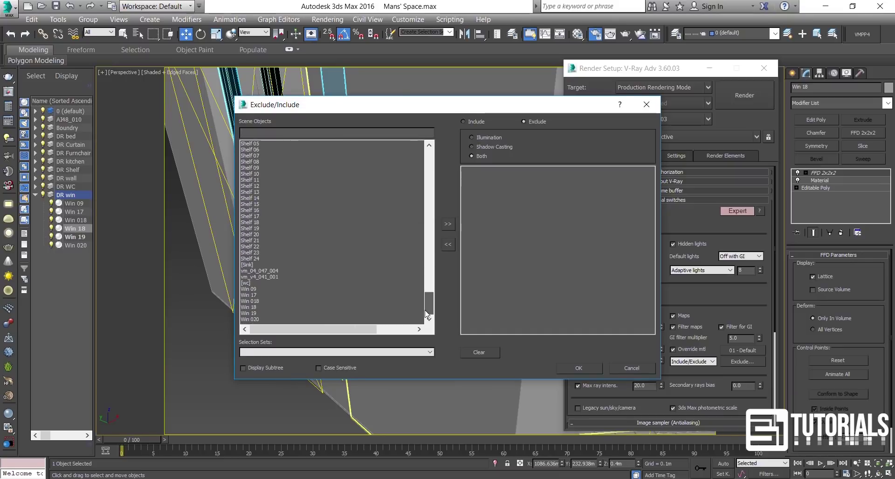
left_click(262, 289)
left_click(264, 320, "shift")
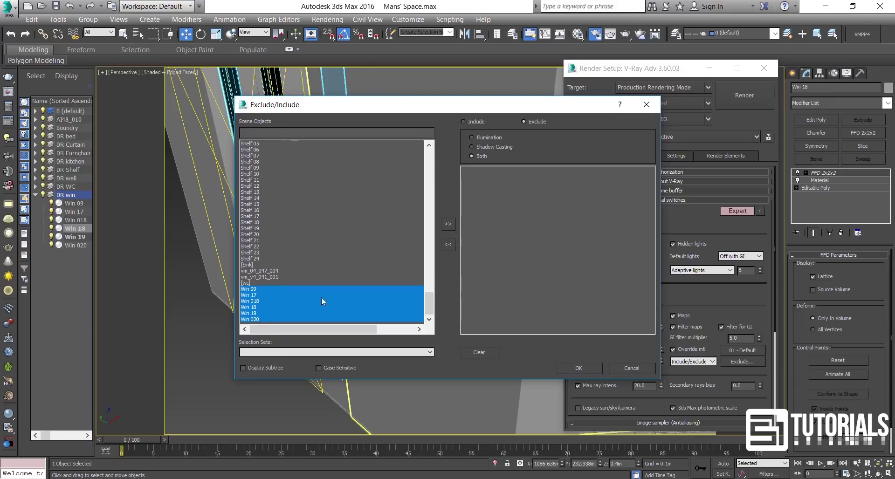
left_click(448, 225)
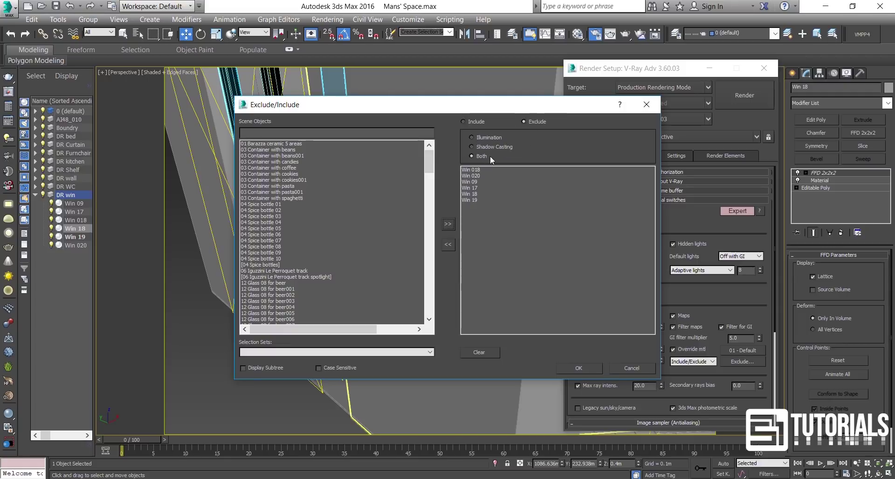
left_click(575, 368)
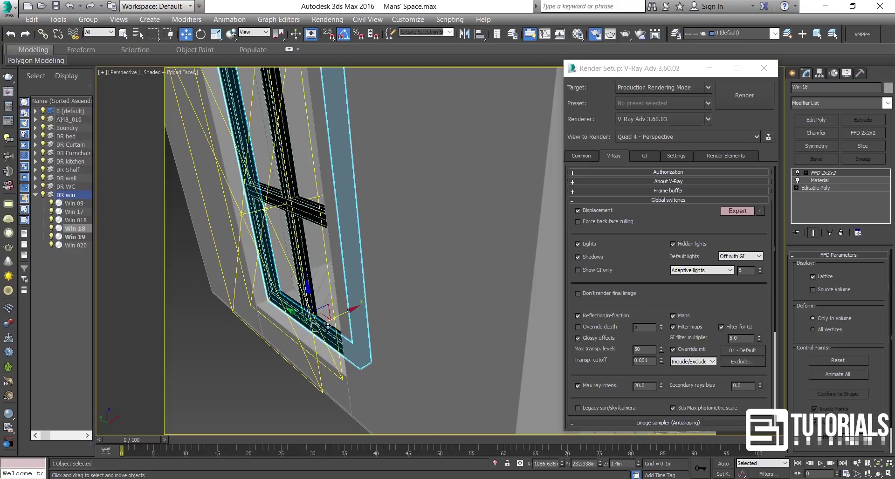
Switch back to PhysCamera001 and start the render from the Common tab
left_click(328, 325)
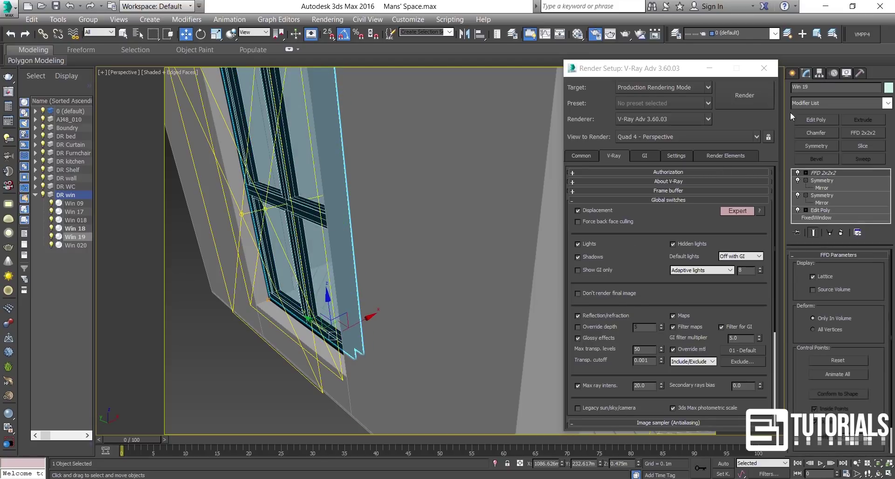
scroll(293, 258, "down", 8)
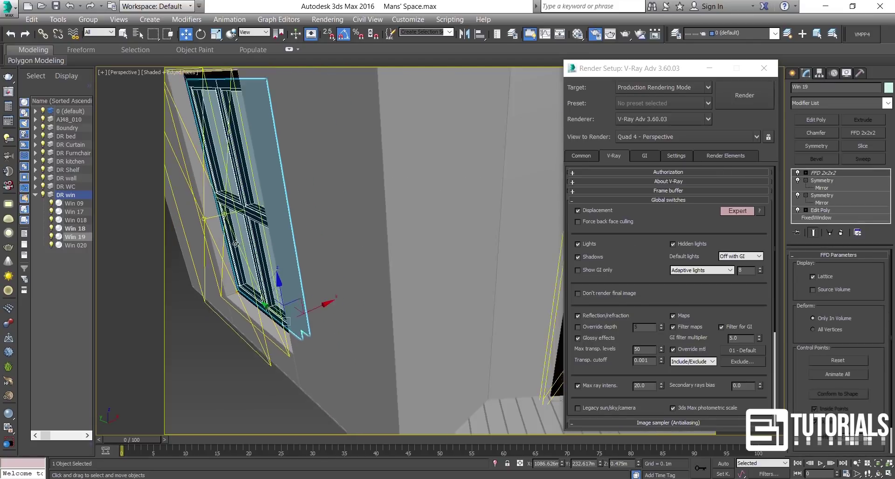
scroll(294, 258, "down", 6)
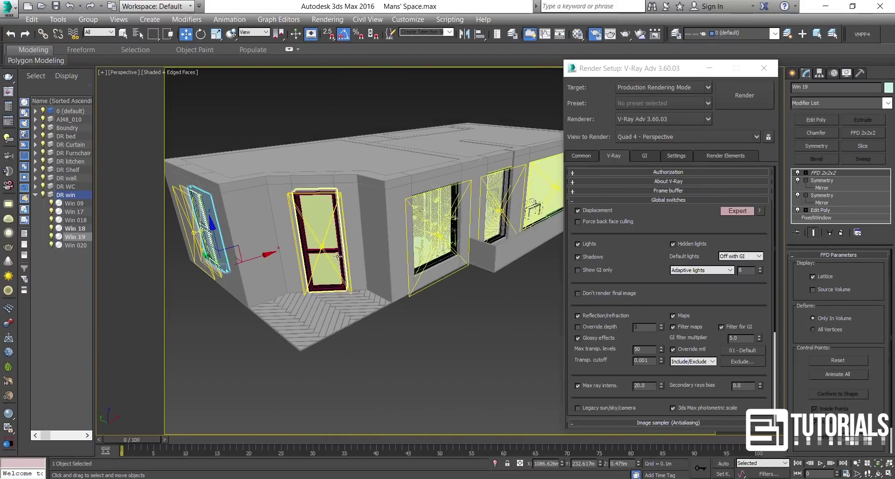
middle_click_drag(456, 270, 422, 269, "alt")
key("c")
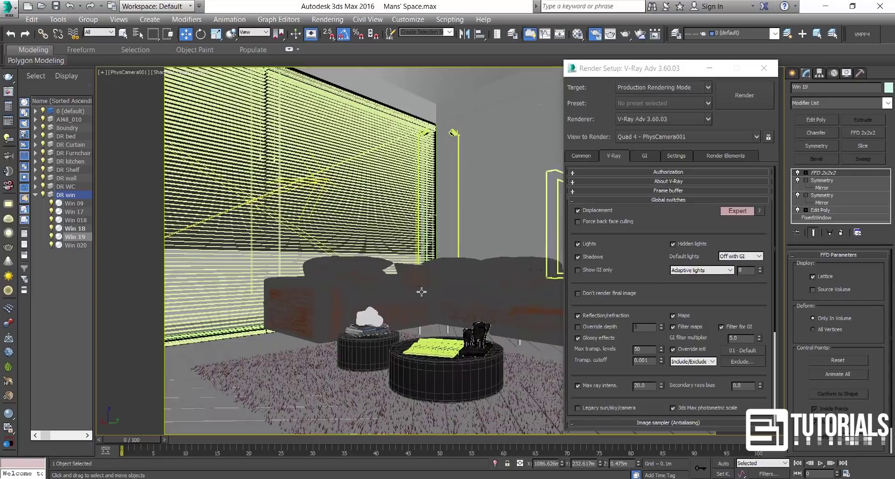
left_click_drag(625, 76, 648, 78)
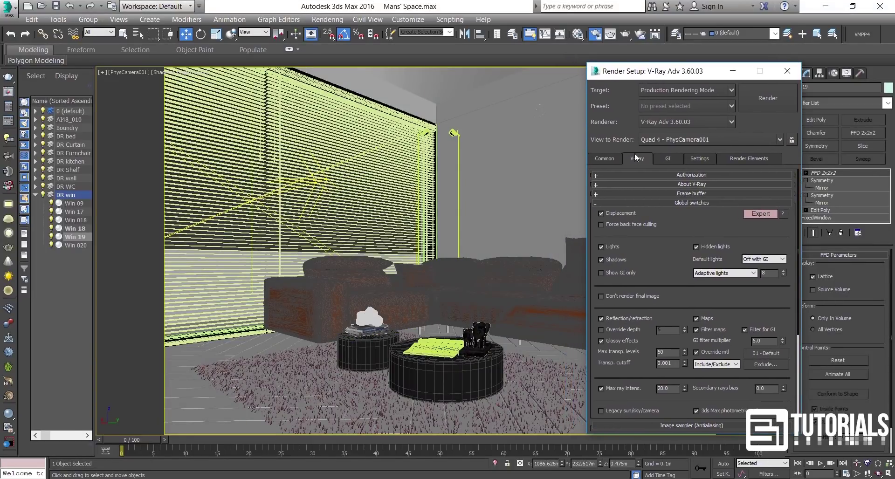
left_click(612, 155)
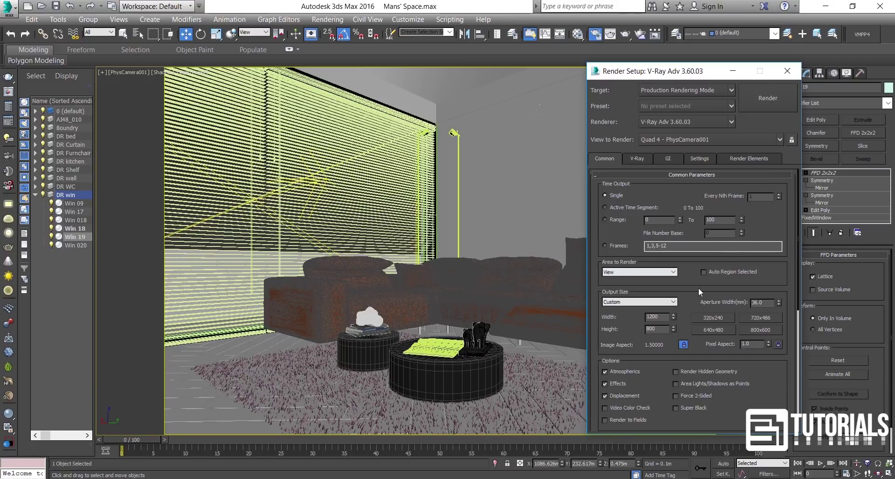
left_click(773, 103)
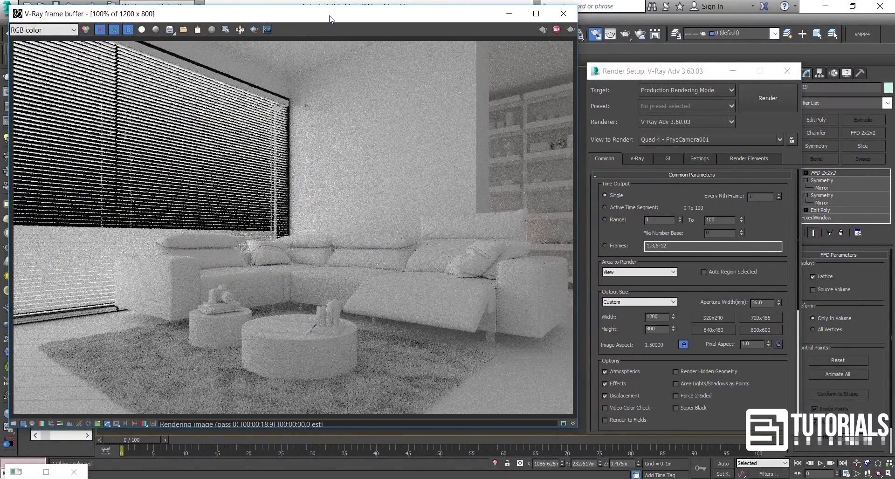
Inspect the noisy 1200 x 800 clay render in the frame buffer, then close it
left_click(341, 303)
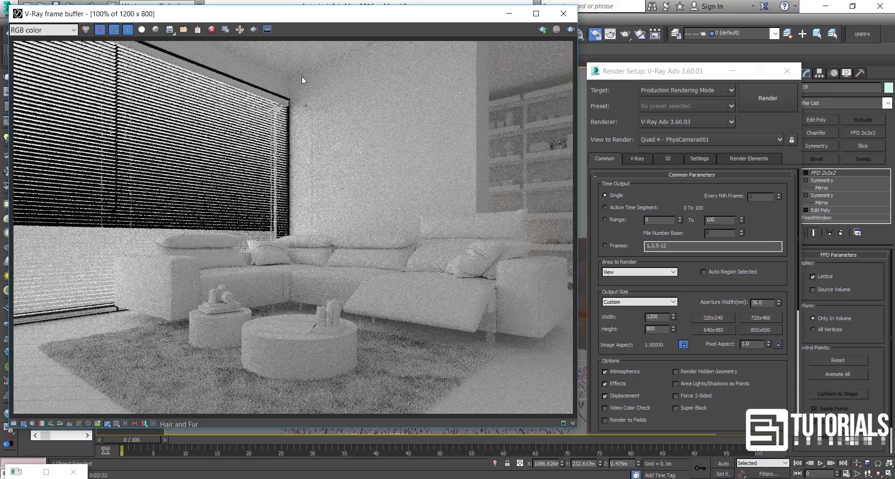
scroll(303, 73, "up", 1)
scroll(303, 76, "down", 1)
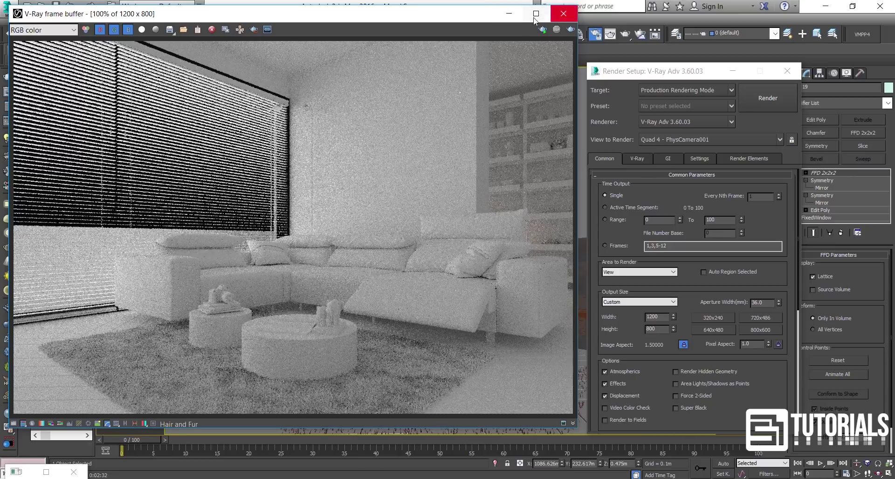
left_click(509, 13)
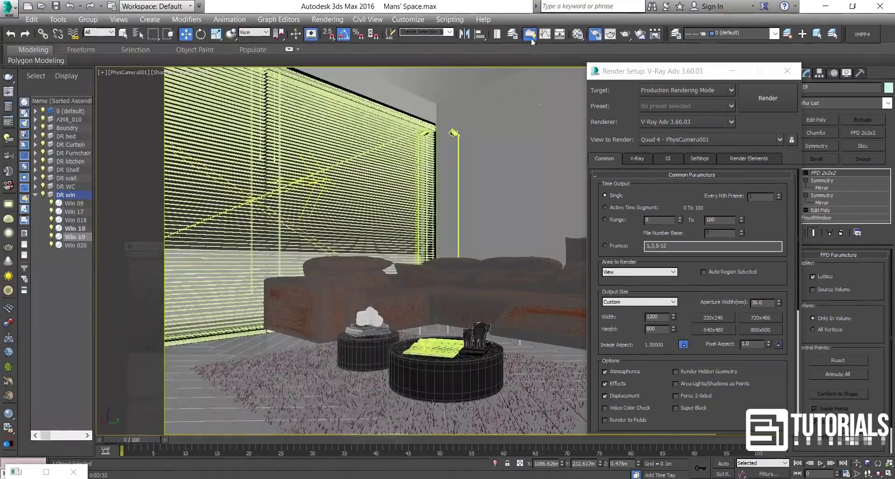
Orbit above the building in the perspective view and close Render Setup
left_click(517, 141)
key("p")
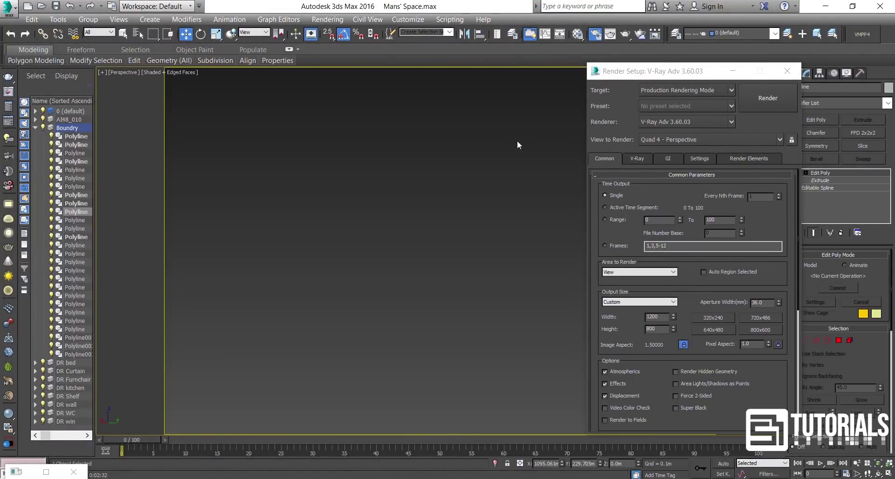
key("z")
scroll(346, 229, "down", 6)
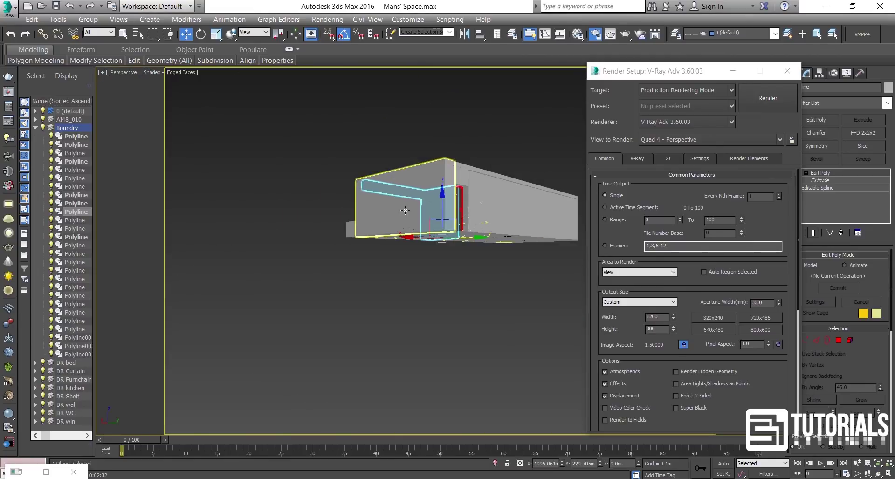
middle_click_drag(346, 228, 481, 249, "alt")
left_click(381, 286)
left_click(788, 74)
Place a VRaySun in the Top view aimed at the floor plan, answering the VRaySky prompt
left_click(792, 73)
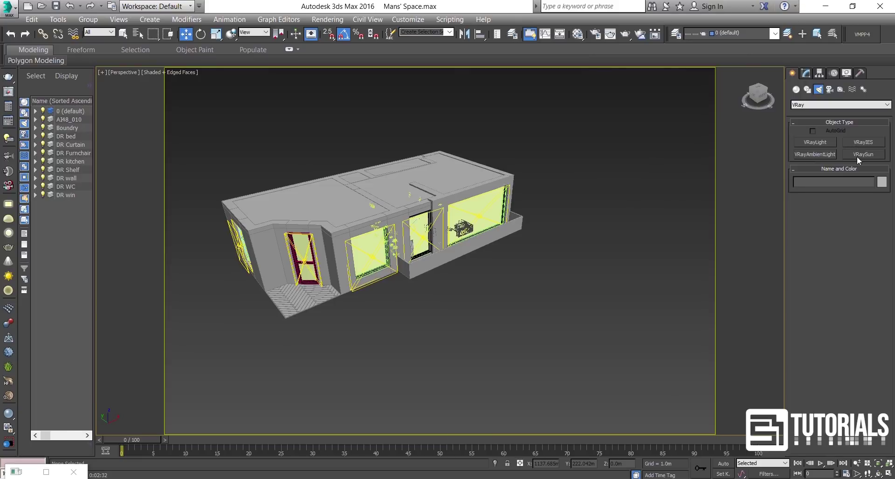
left_click(857, 155)
middle_click_drag(596, 240, 617, 272, "alt")
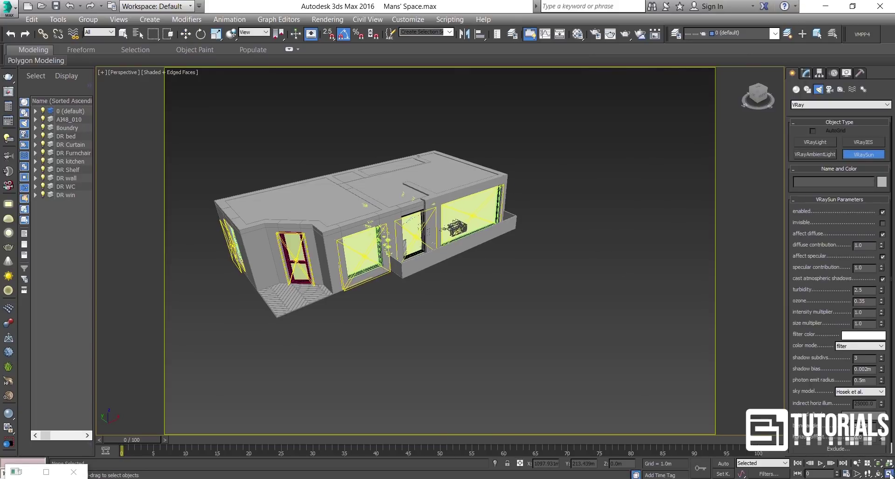
key("alt+w")
scroll(301, 151, "down", 8)
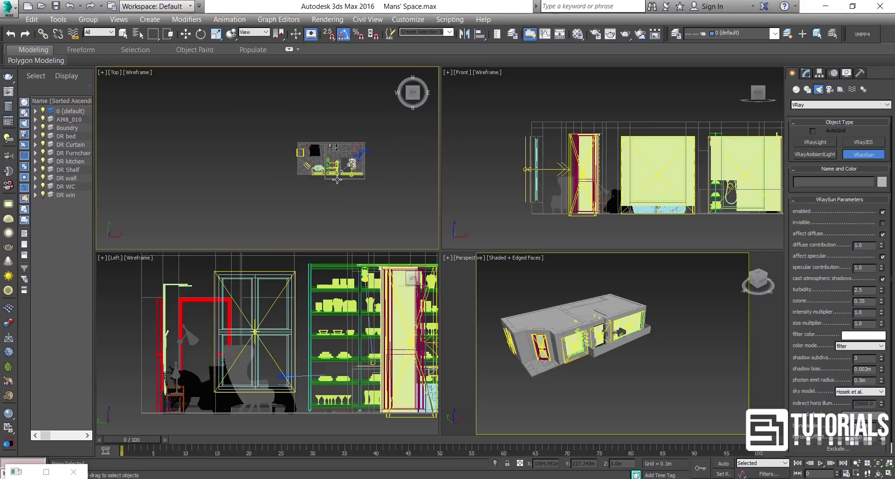
middle_click_drag(337, 179, 277, 154)
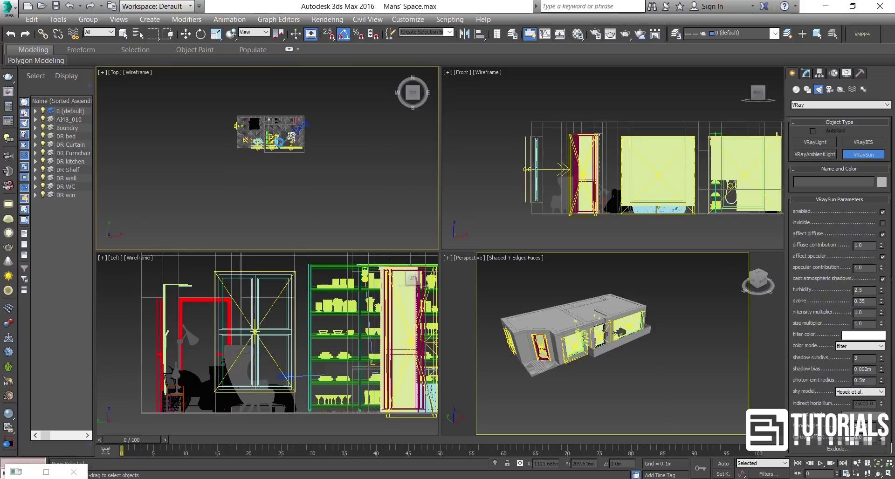
left_click_drag(277, 139, 309, 236)
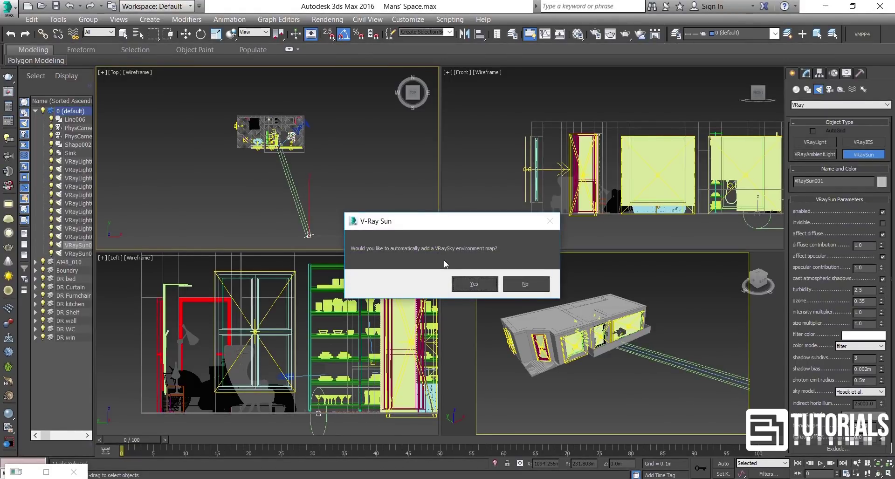
left_click(473, 285)
Raise VRaySun001 to about 9.3 m in the Front view and show its VRaySun parameters
key("w")
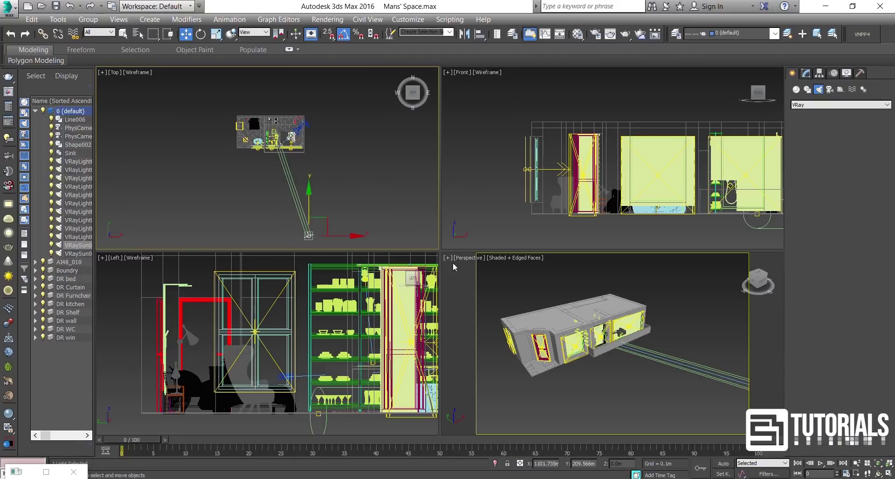
middle_click_drag(514, 210, 486, 206)
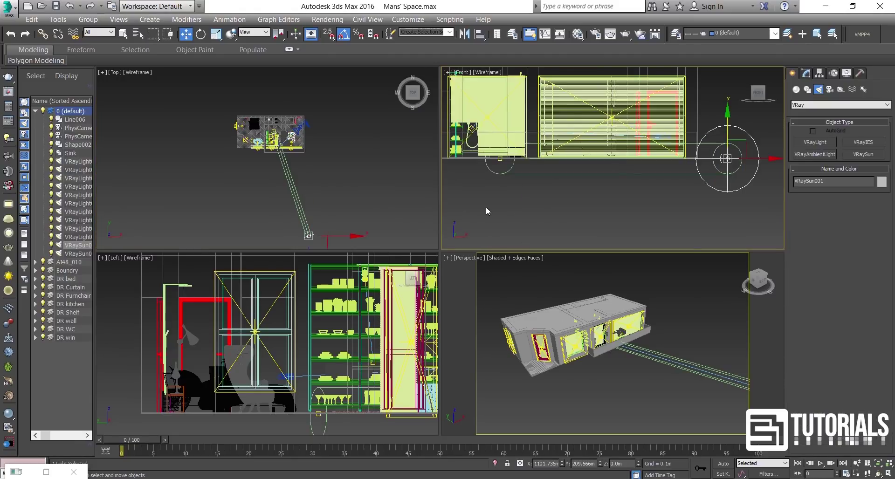
scroll(486, 206, "down", 3)
middle_click_drag(557, 225, 608, 223)
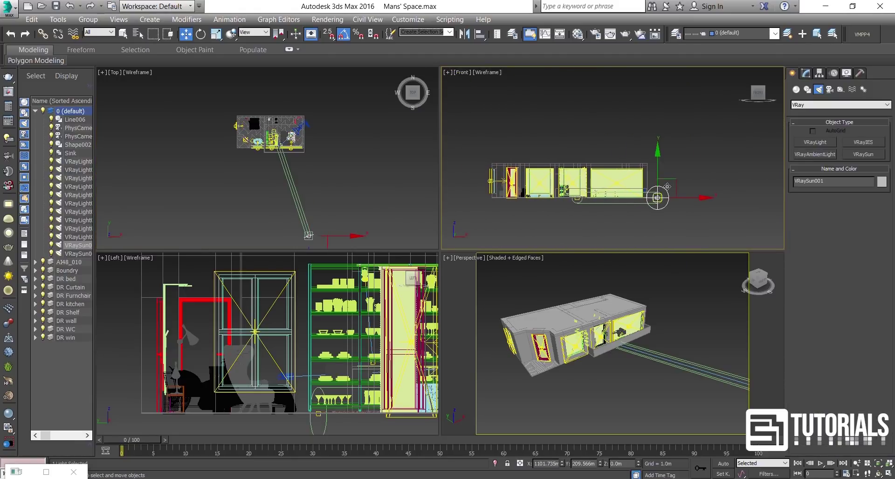
left_click_drag(657, 159, 649, 69)
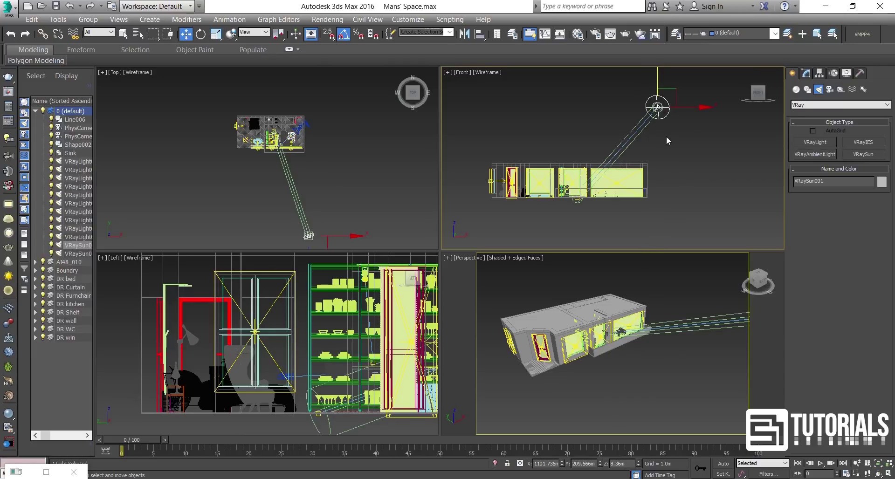
middle_click_drag(670, 146, 667, 216)
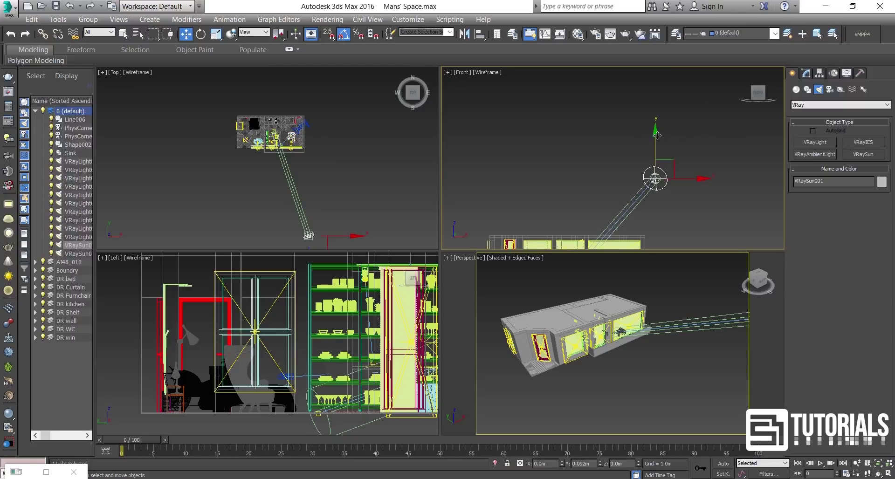
left_click_drag(658, 134, 657, 126)
left_click(808, 73)
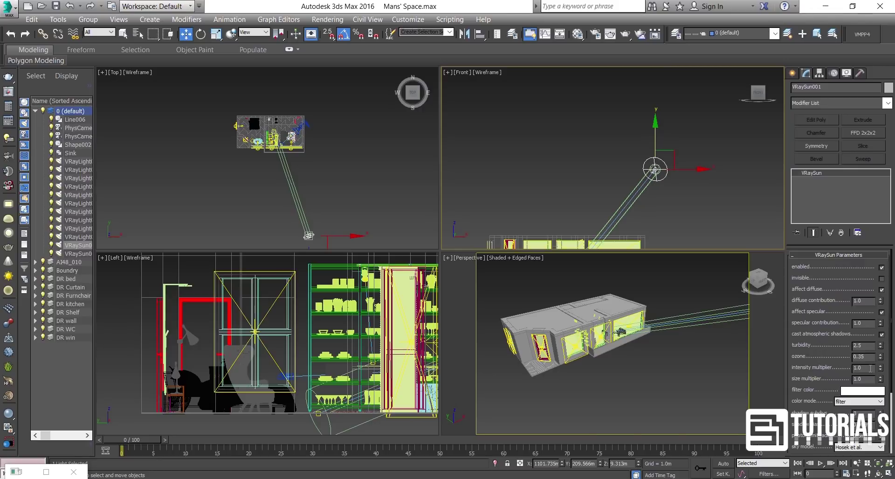
Give VRaySun001 intensity multiplier 0.007, size multiplier 5.0 and photon emit radius 8.0m
double_click(870, 367)
type("0.007")
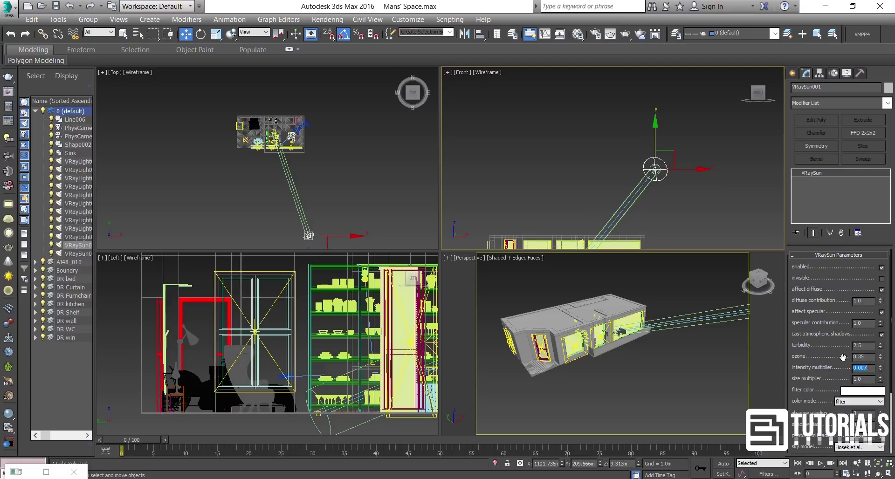
key("Tab")
type("5")
key("Return")
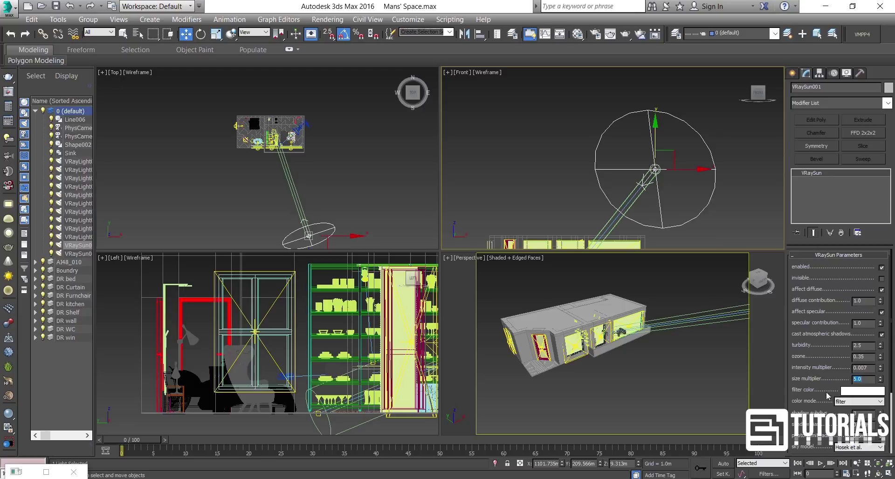
scroll(819, 378, "down", 2)
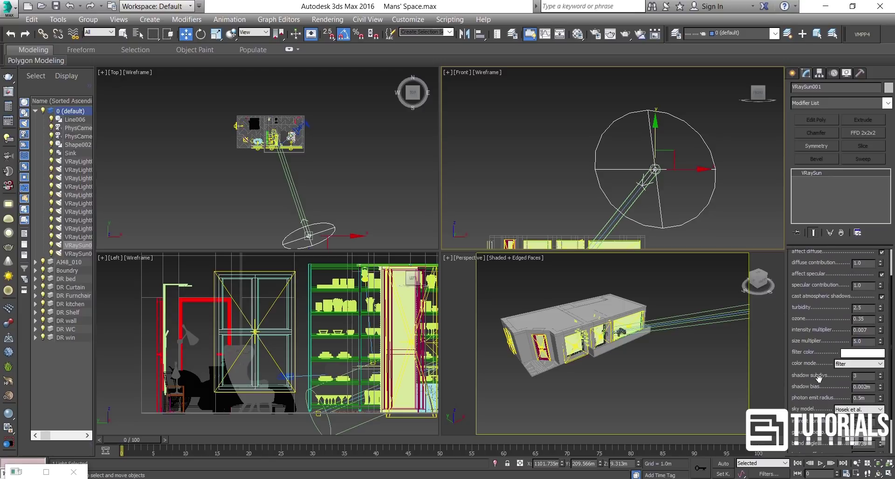
double_click(863, 399)
type("8")
key("Return")
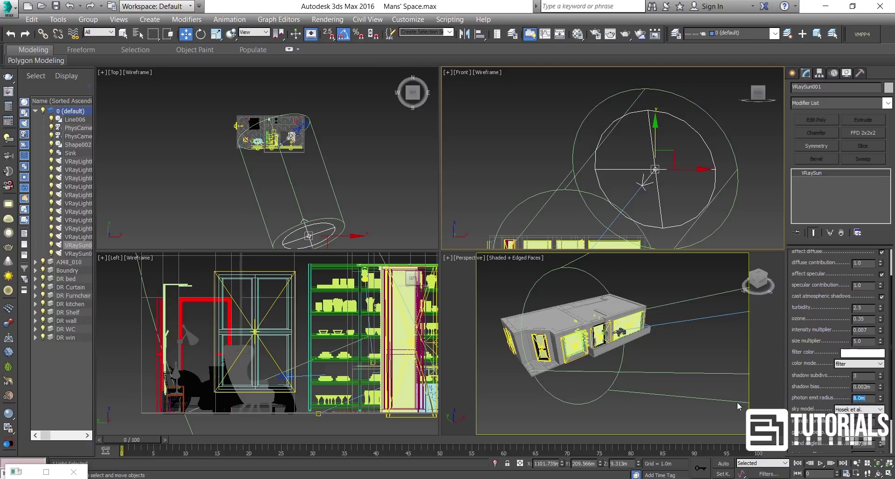
Make the Perspective viewport active and maximize it to fill the workspace
scroll(812, 369, "down", 3)
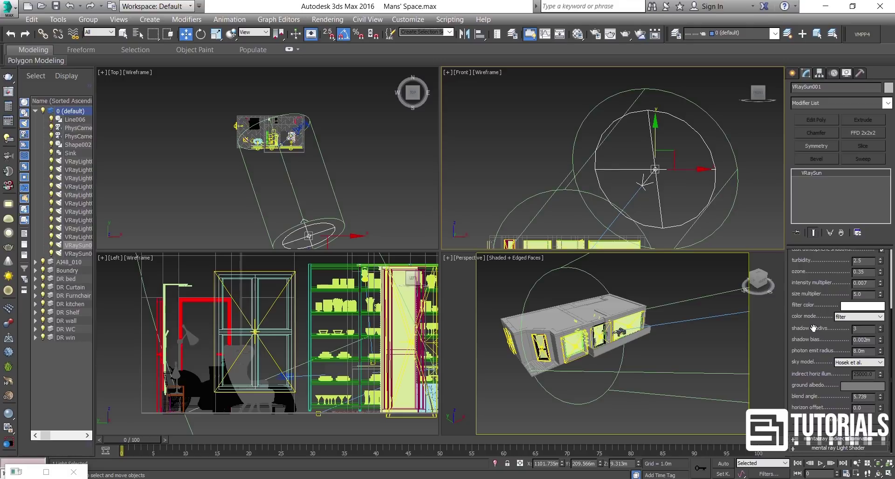
left_click_drag(814, 329, 832, 402)
right_click(650, 342)
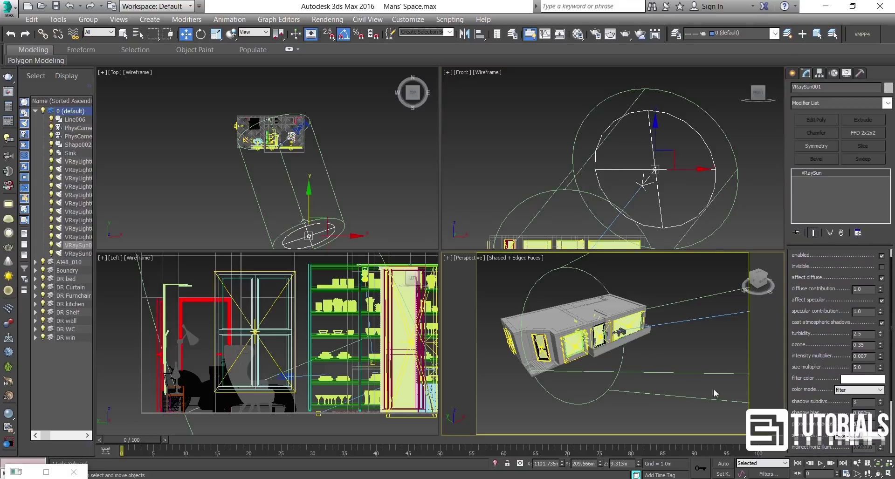
left_click(889, 474)
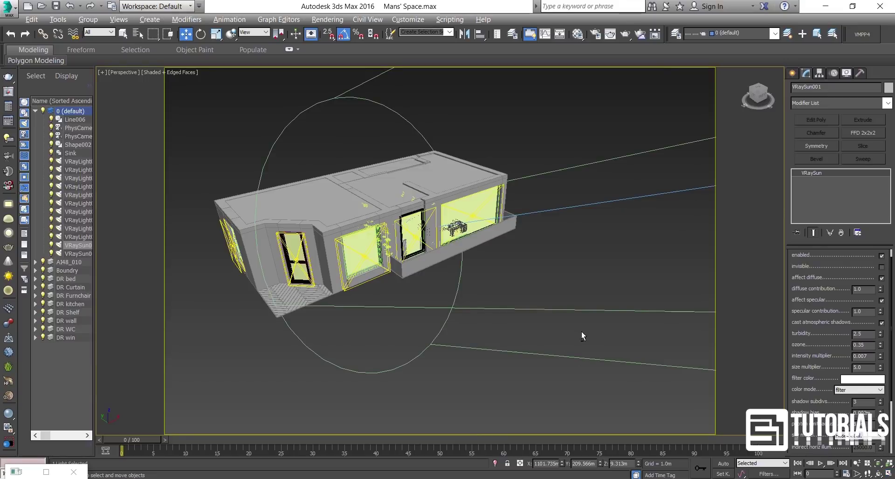
Orbit the view, switch to PhysCamera001, and bring up the V-Ray frame buffer
middle_click_drag(581, 336, 541, 328, "alt")
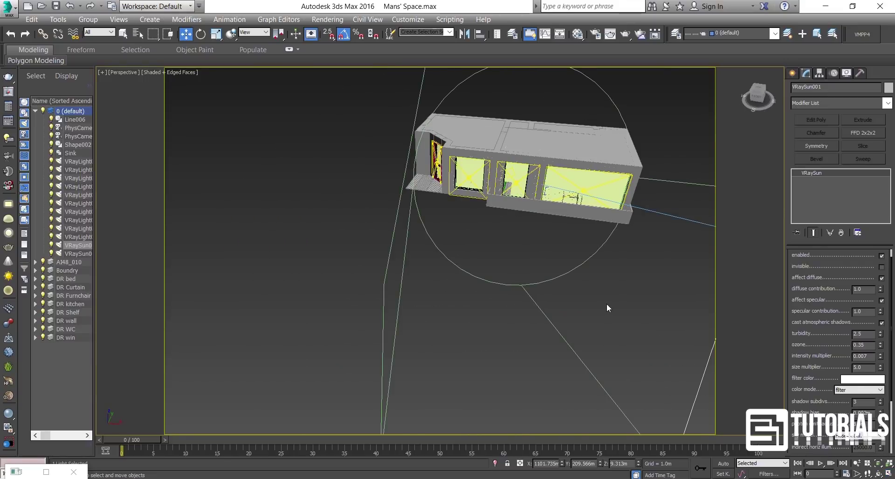
key("c")
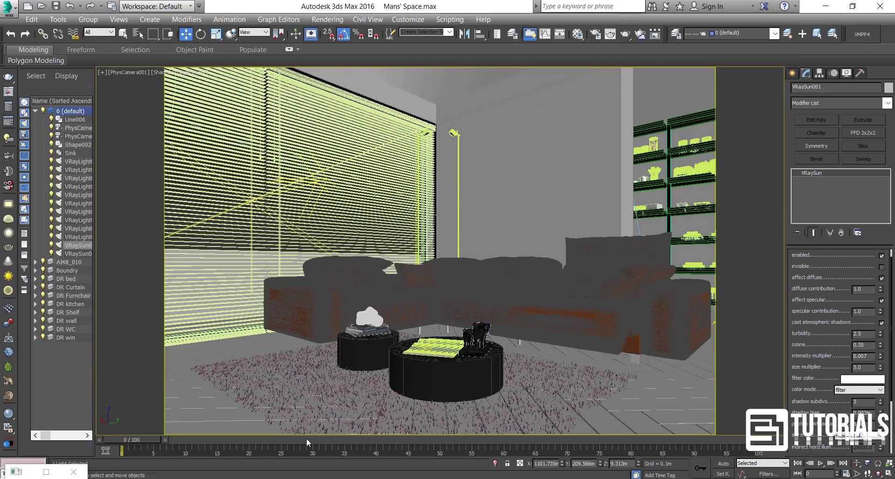
left_click(273, 472)
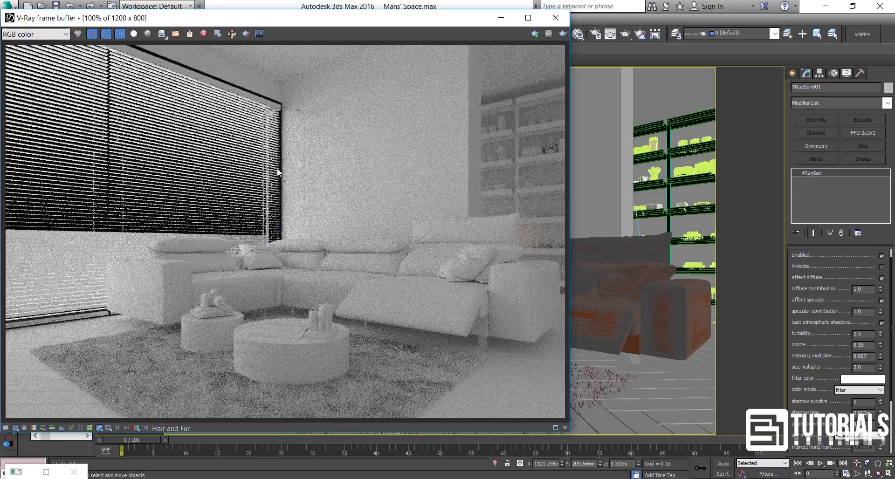
Re-render the room with the new sun settings and view it at 100%
left_click_drag(410, 22, 413, 23)
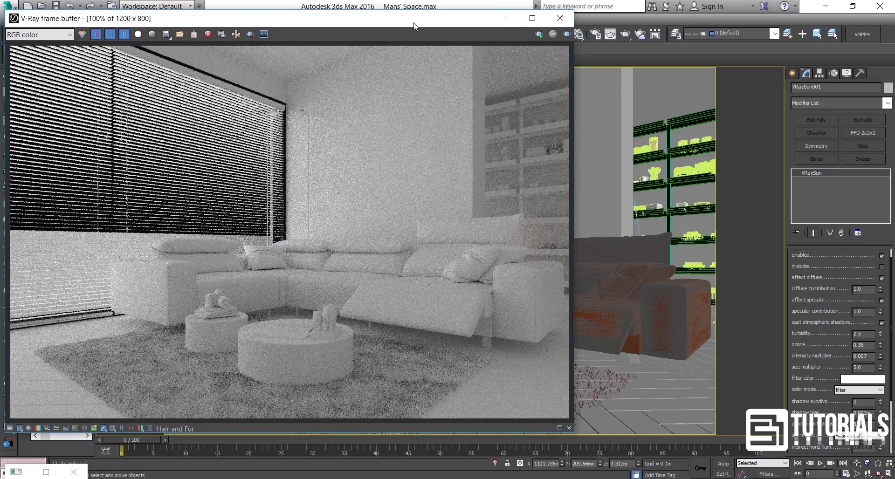
left_click(567, 36)
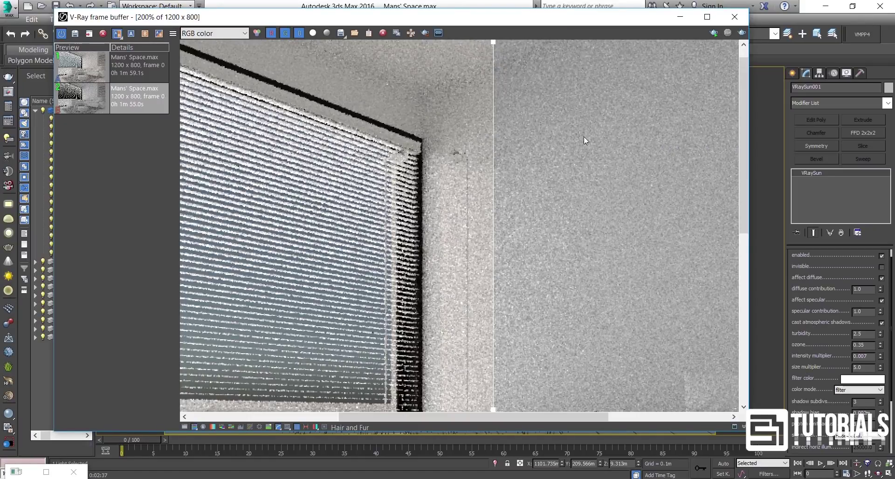
double_click(512, 136)
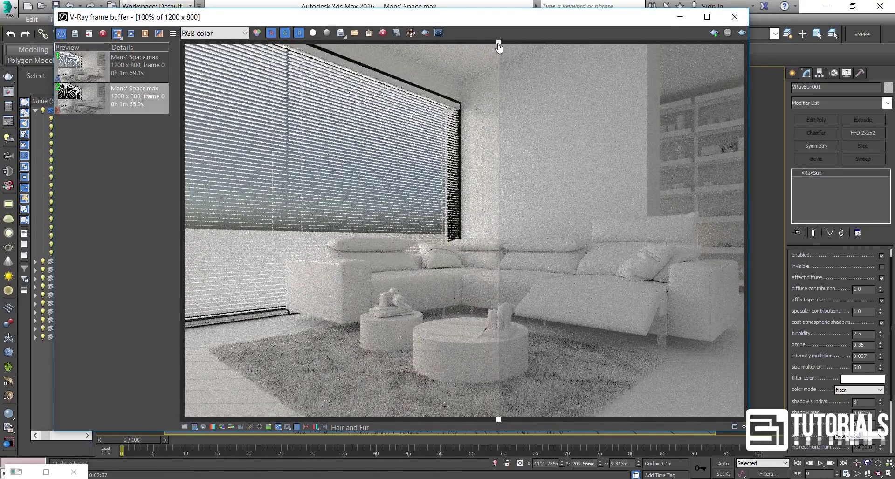
Slide the A/B divider to compare the new render against the previous one
left_click_drag(499, 49, 594, 84)
scroll(595, 243, "up", 2)
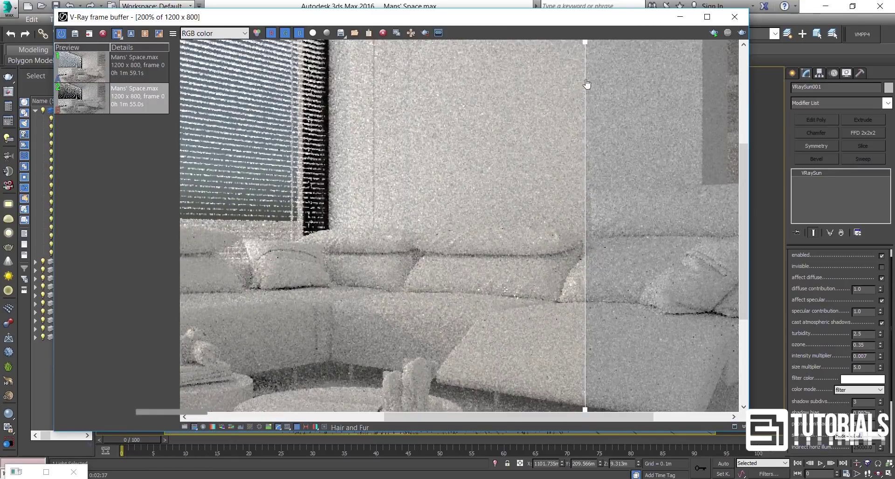
left_click_drag(585, 44, 563, 61)
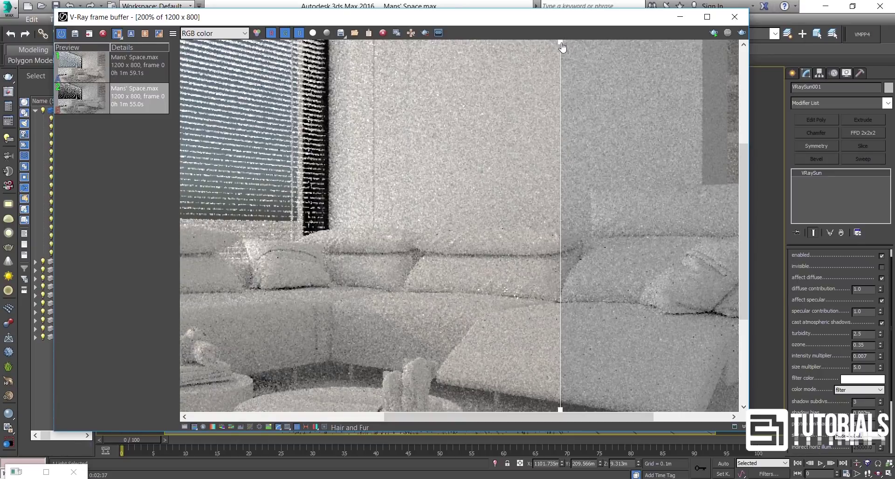
left_click_drag(563, 47, 635, 55)
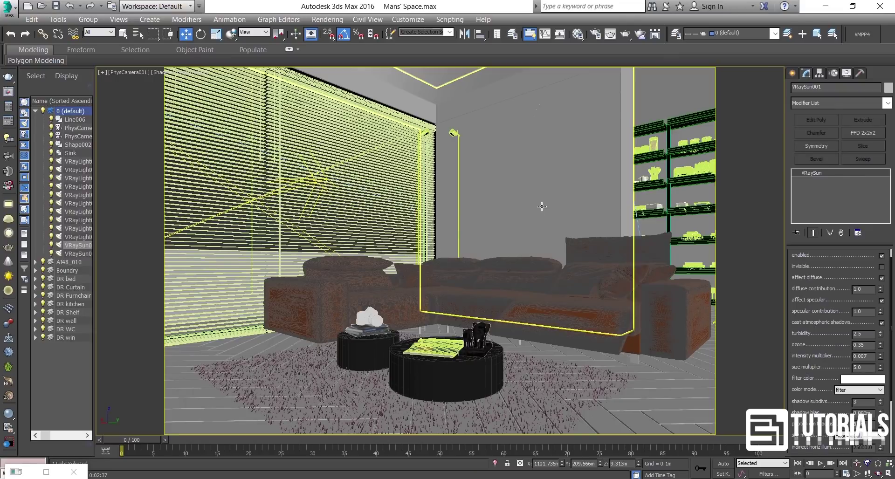
Return to the framed Perspective view with the sun deselected and show the V-Ray light types
key("p")
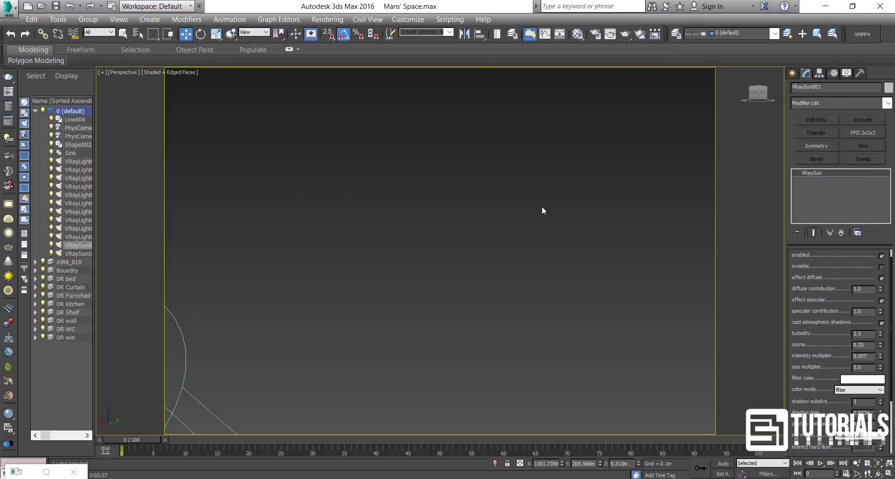
key("z")
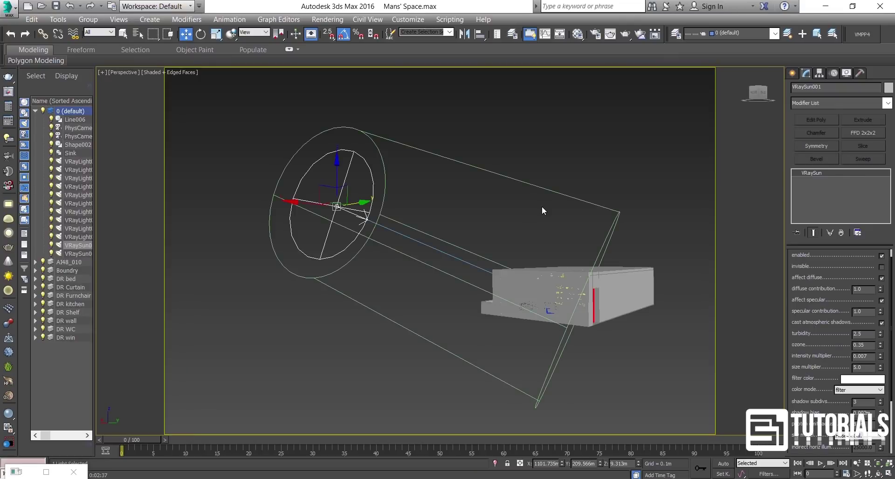
left_click(413, 364)
middle_click_drag(415, 254, 583, 284, "alt")
left_click(792, 73)
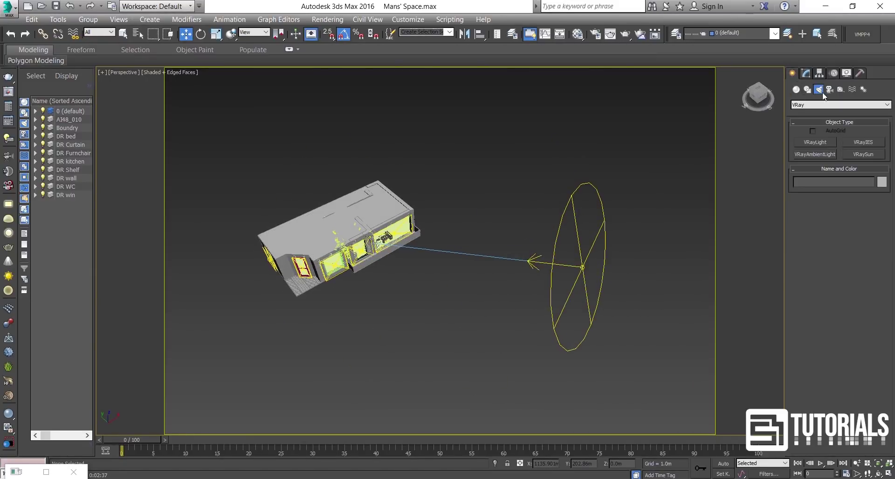
Place a Dome-type VRayLight006 just below the building, then deselect it
left_click(821, 142)
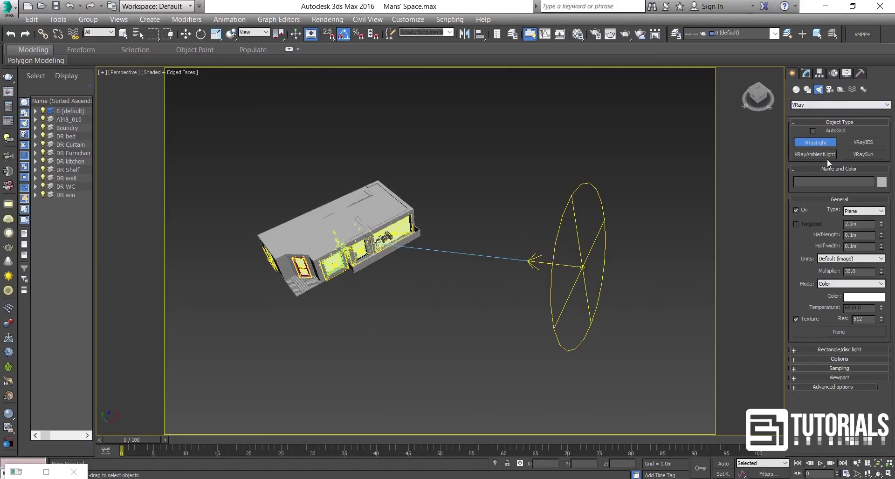
left_click(867, 211)
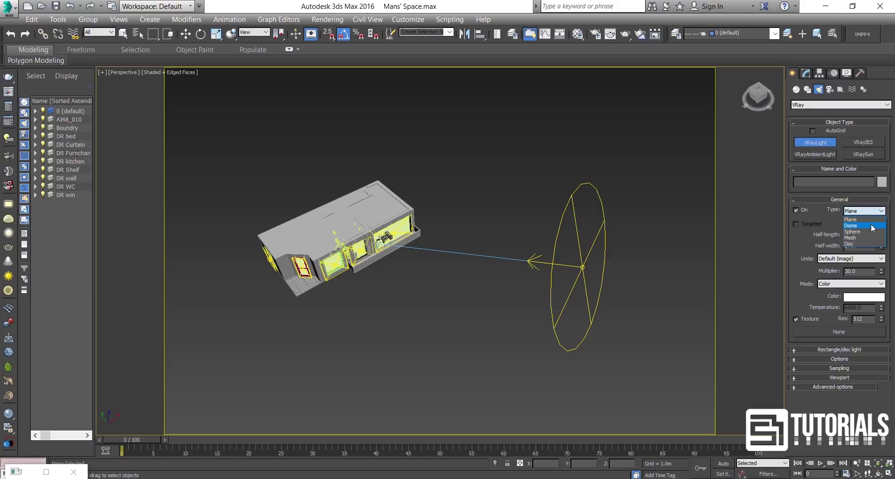
left_click(851, 226)
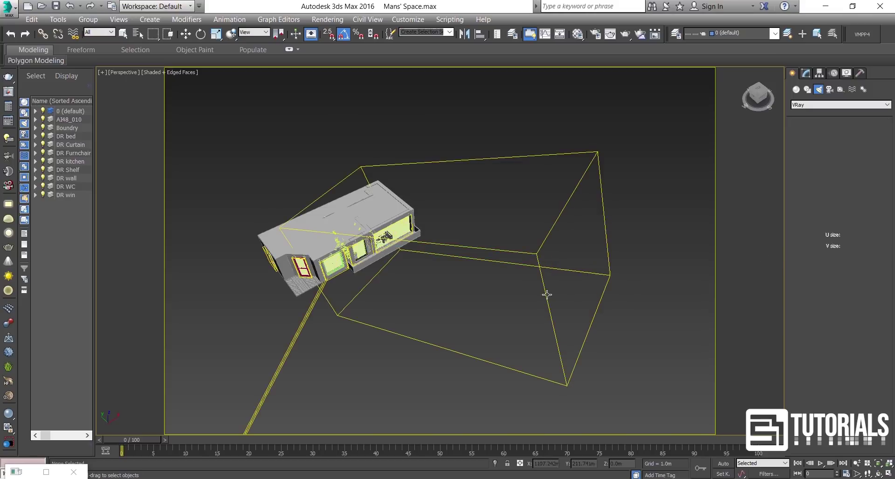
left_click(411, 290)
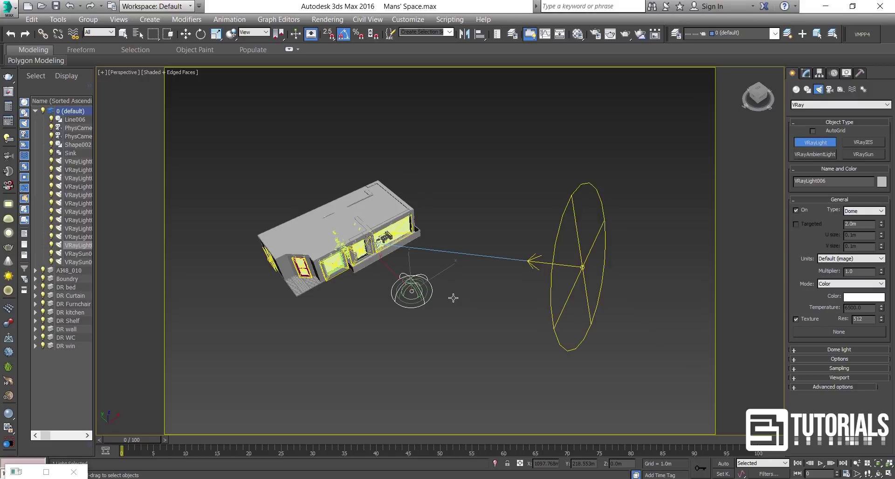
key("w")
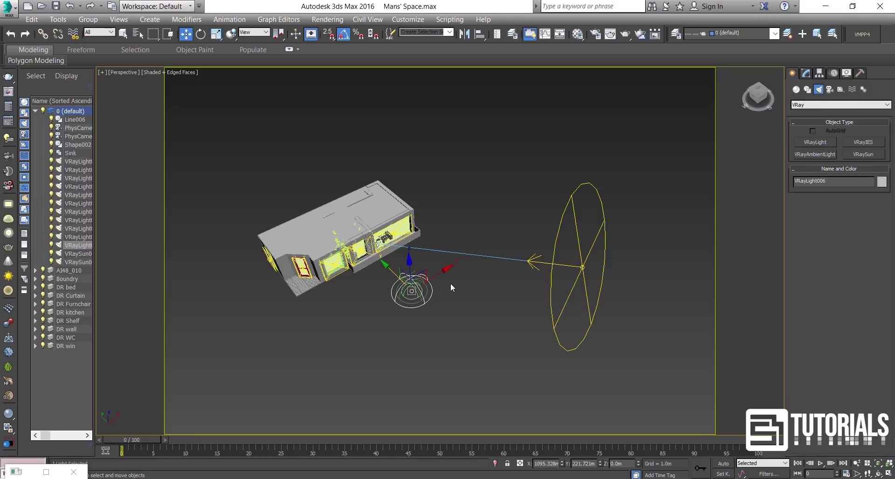
middle_click_drag(451, 284, 447, 285)
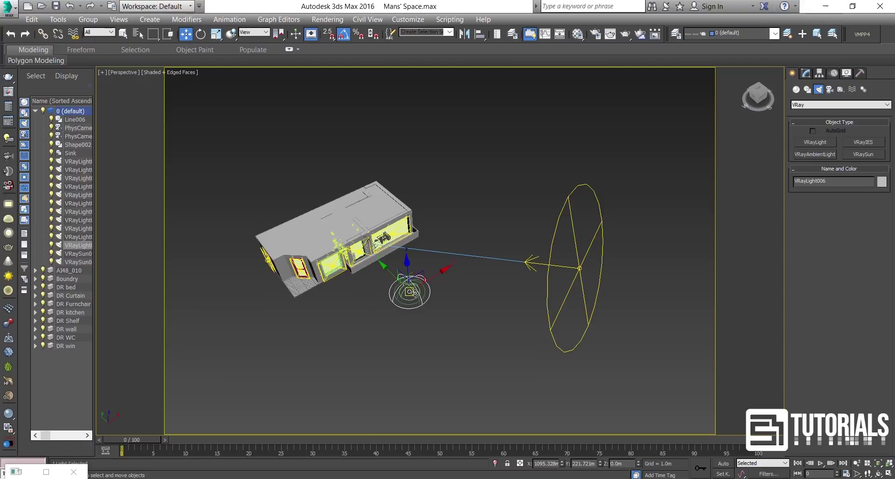
left_click(456, 138)
Replace the VRaySky environment map with a VRayHDRI map in Environment and Effects
key("8")
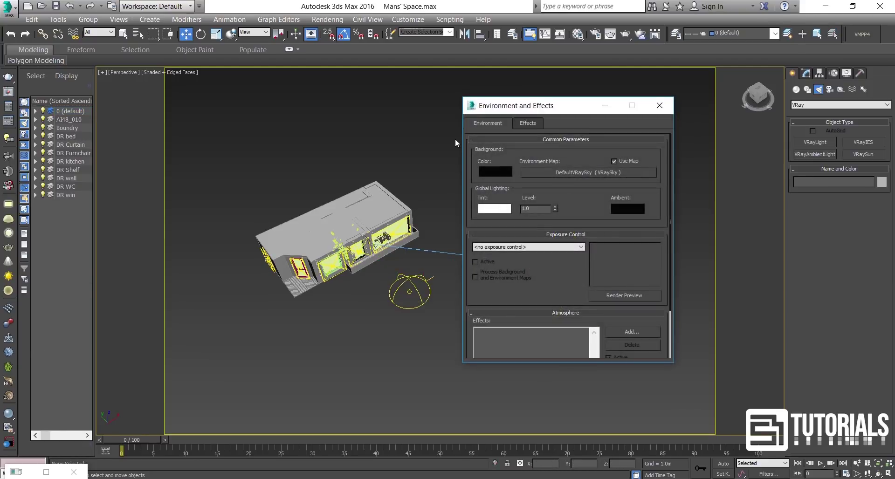
left_click(585, 172)
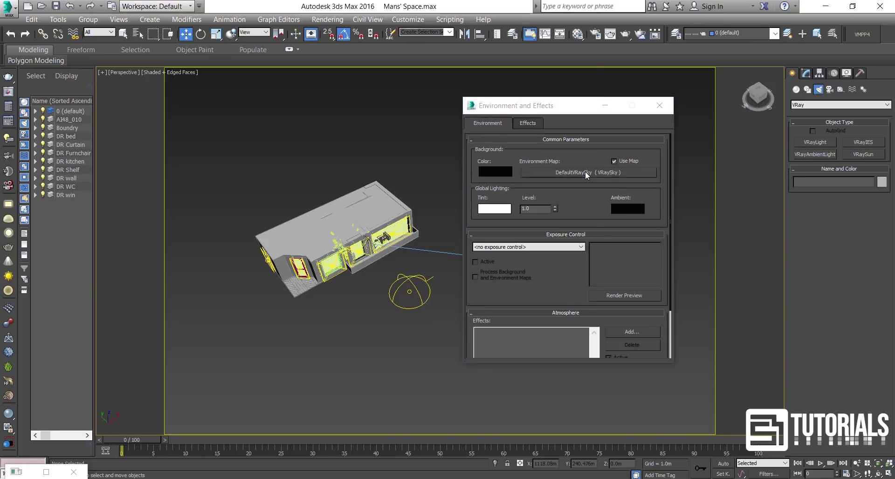
left_click(357, 111)
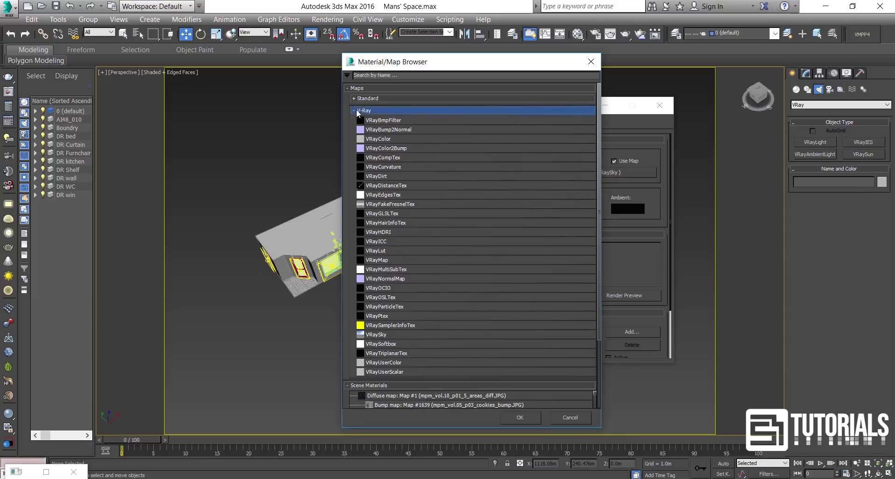
double_click(389, 231)
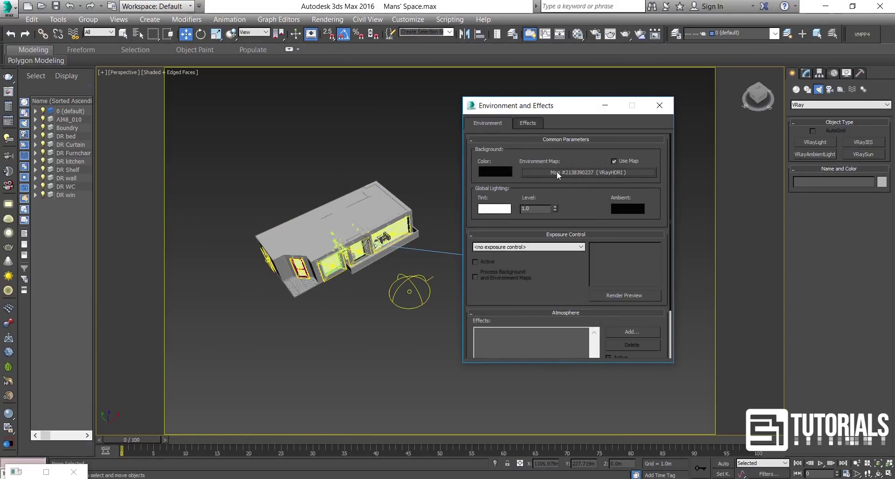
Instance the environment map into a Material Editor slot and load the HDRI sky image
key("m")
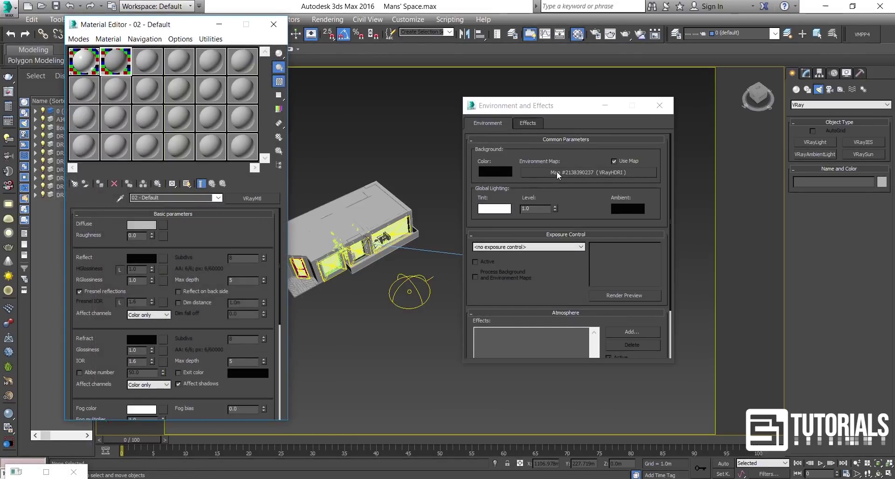
left_click_drag(559, 172, 118, 63)
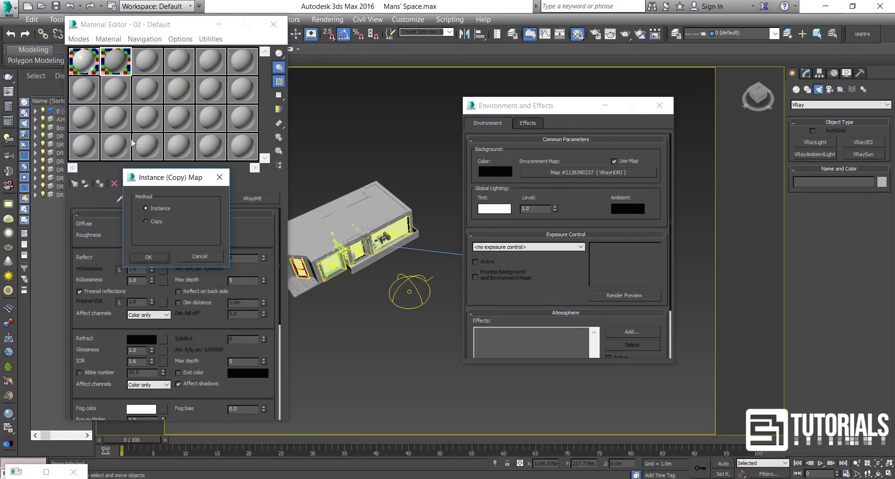
left_click(161, 256)
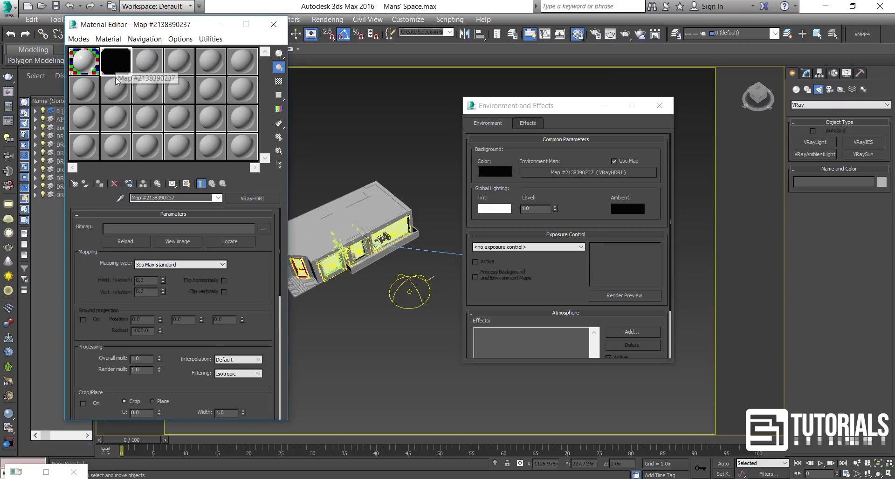
left_click(264, 229)
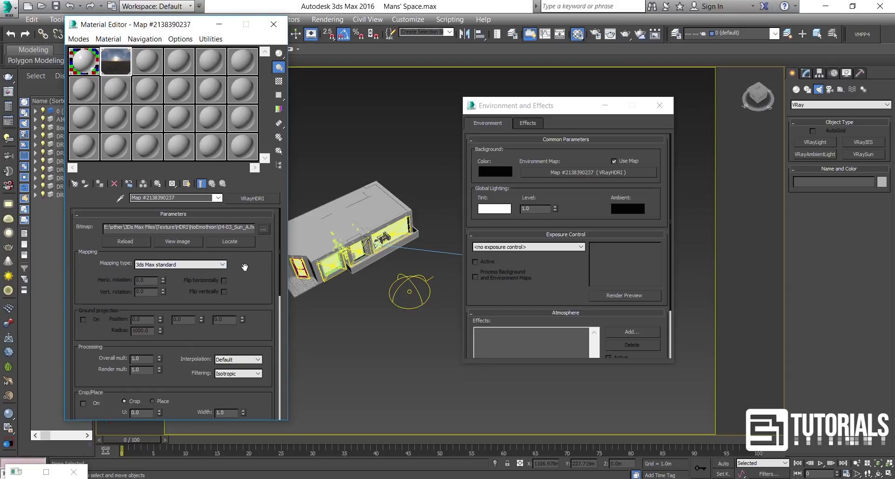
double_click(123, 70)
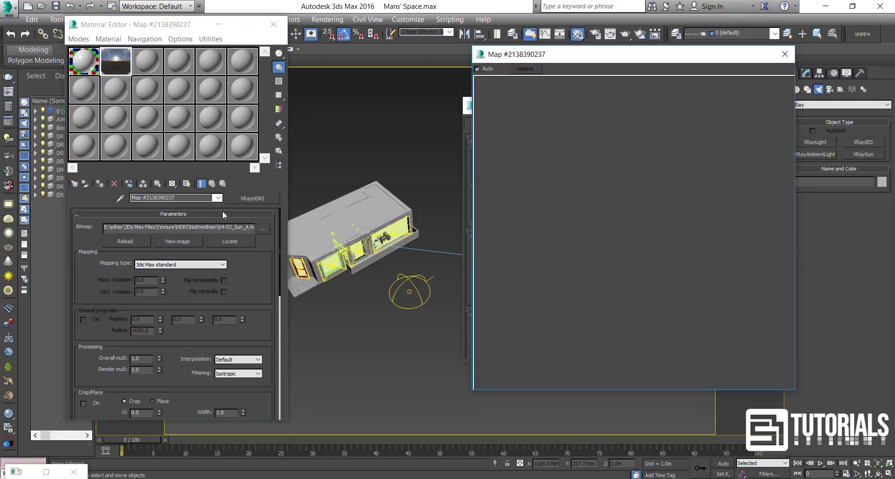
Set the HDRI mapping to Spherical with a 90° horizontal rotation
left_click(223, 264)
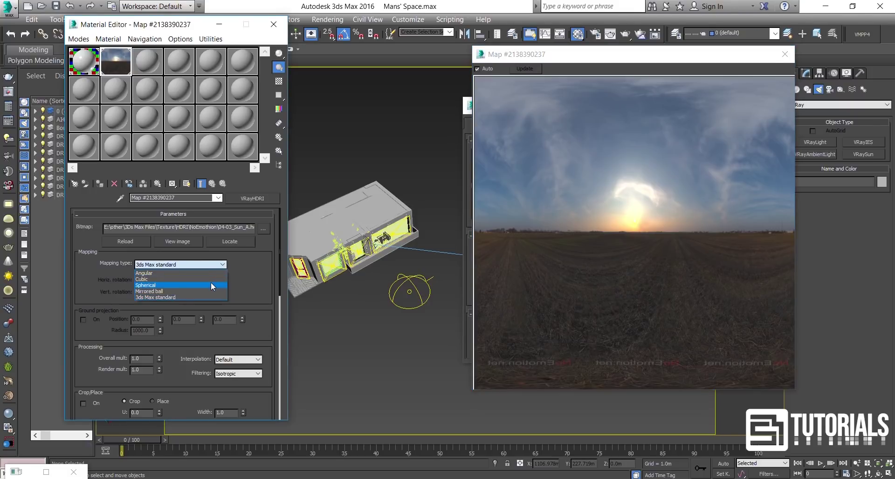
left_click(210, 283)
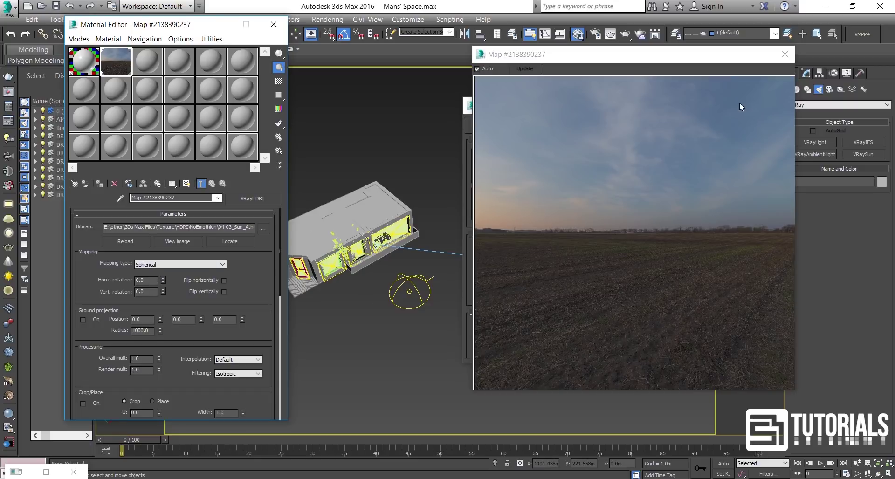
scroll(364, 292, "down", 3)
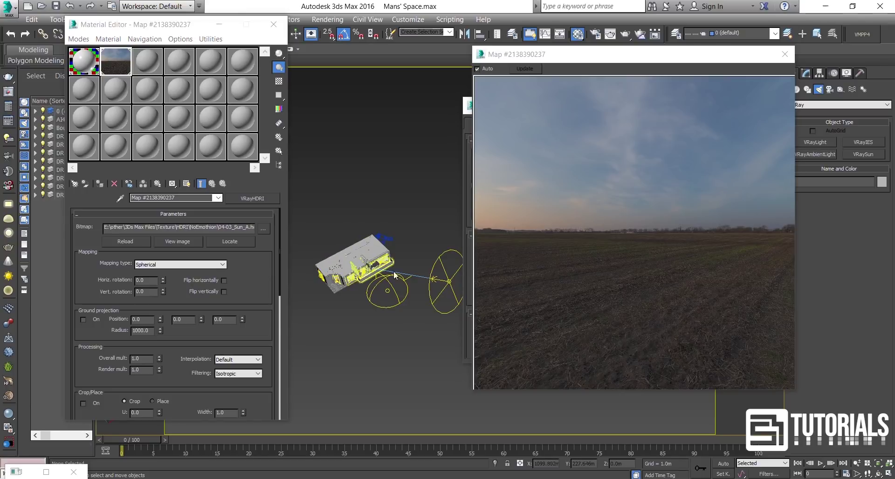
double_click(146, 281)
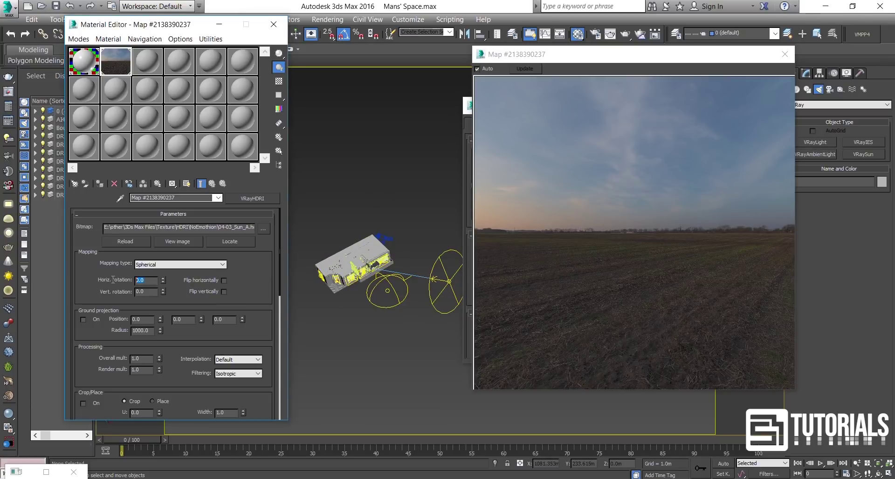
type("90")
key("Return")
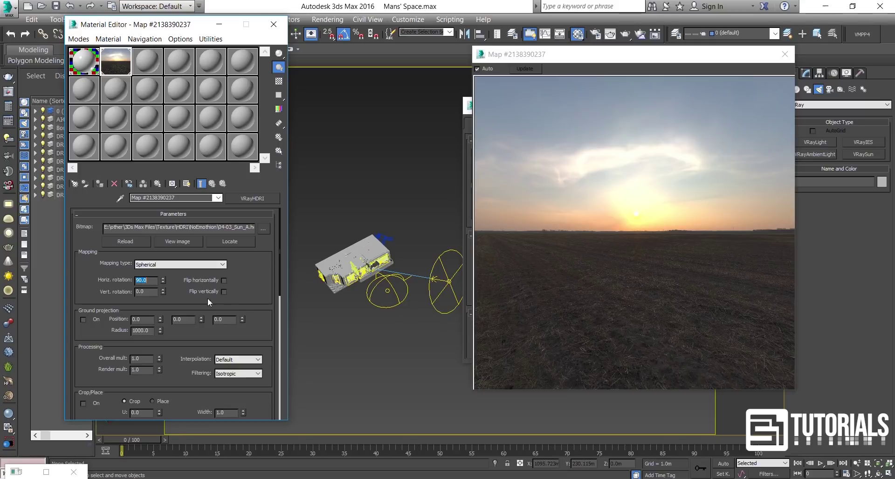
Set both the overall and render multipliers to 2.5
scroll(245, 297, "down", 3)
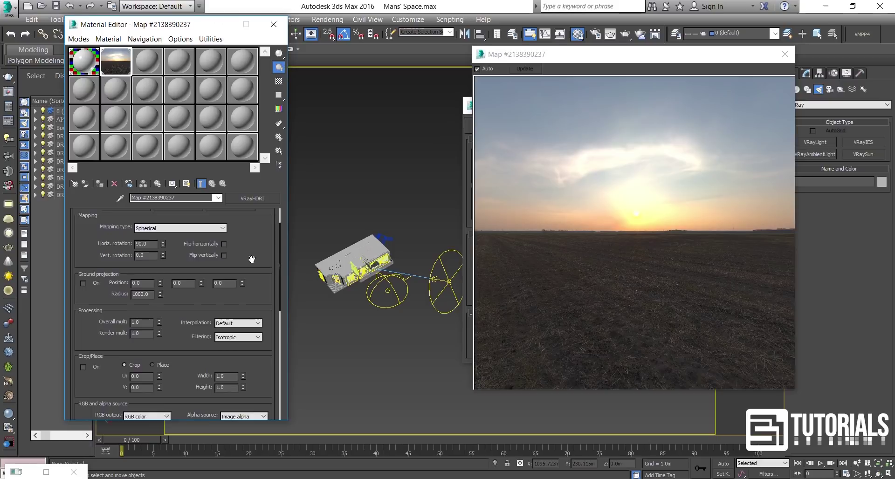
left_click(140, 314)
type("2")
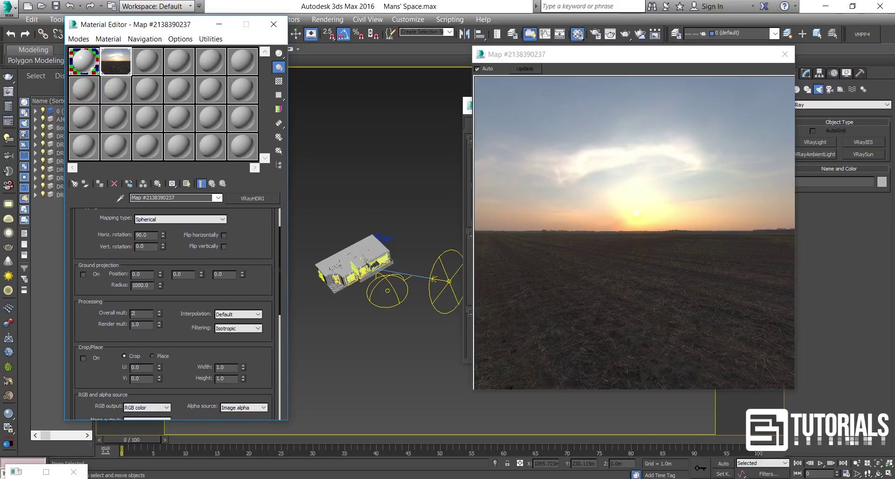
type(".5")
key("Return")
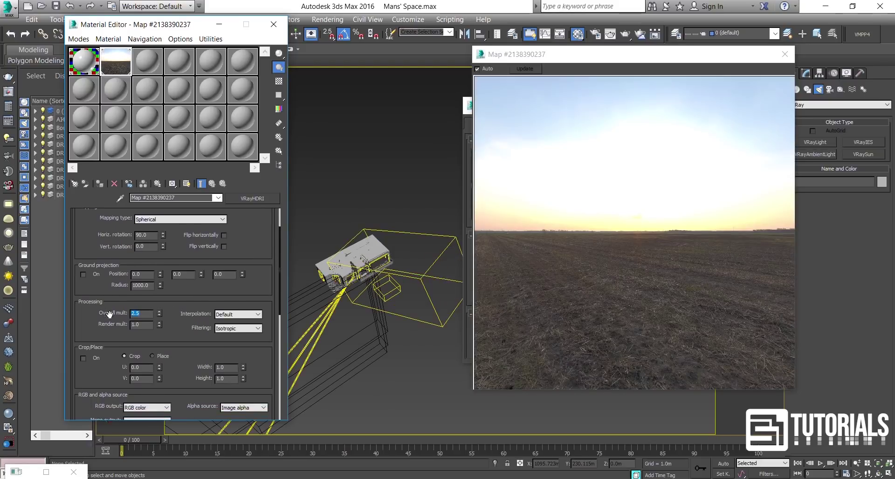
key("Tab")
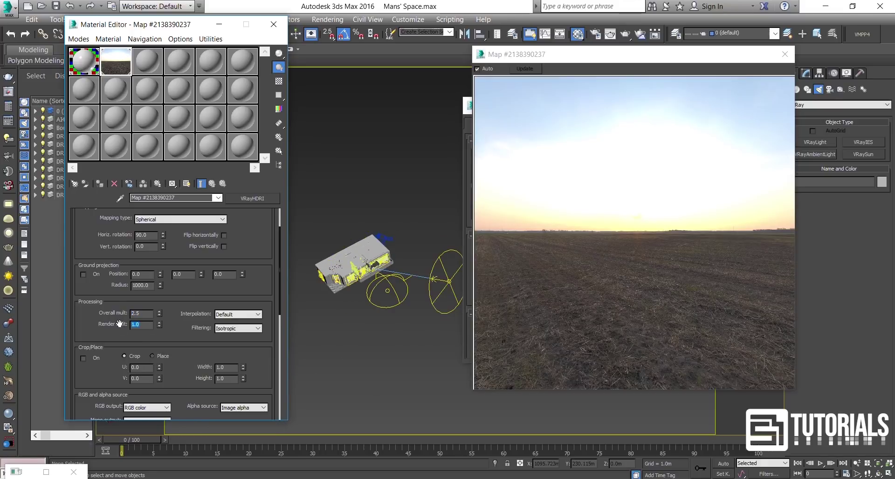
type("2.5")
key("Return")
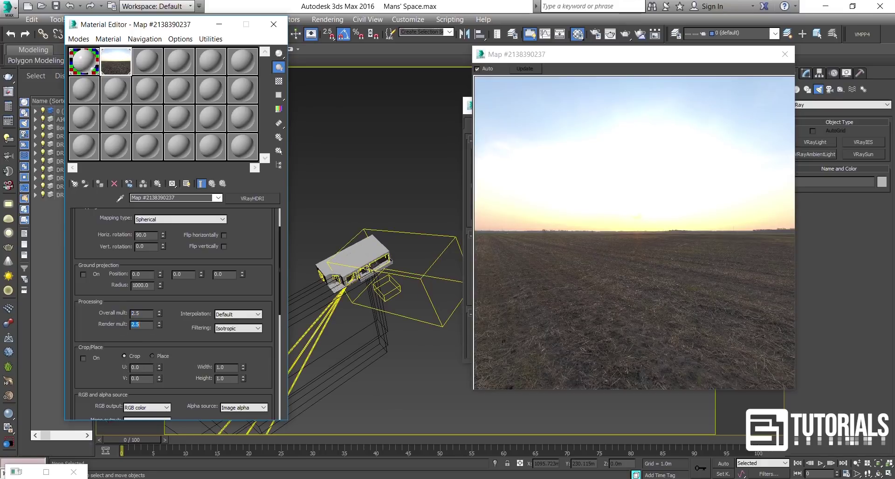
Set inverse gamma to 0.8 and switch back to the interior camera view
scroll(187, 248, "down", 4)
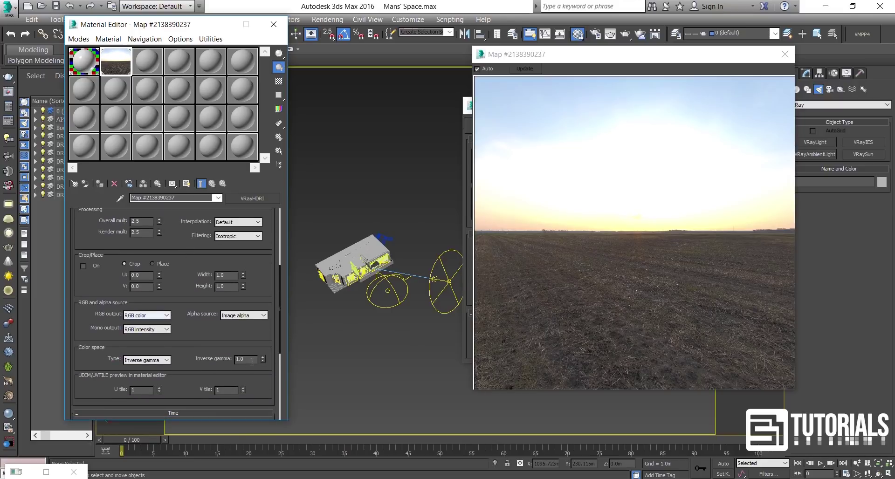
double_click(239, 359)
type("0.8")
key("Return")
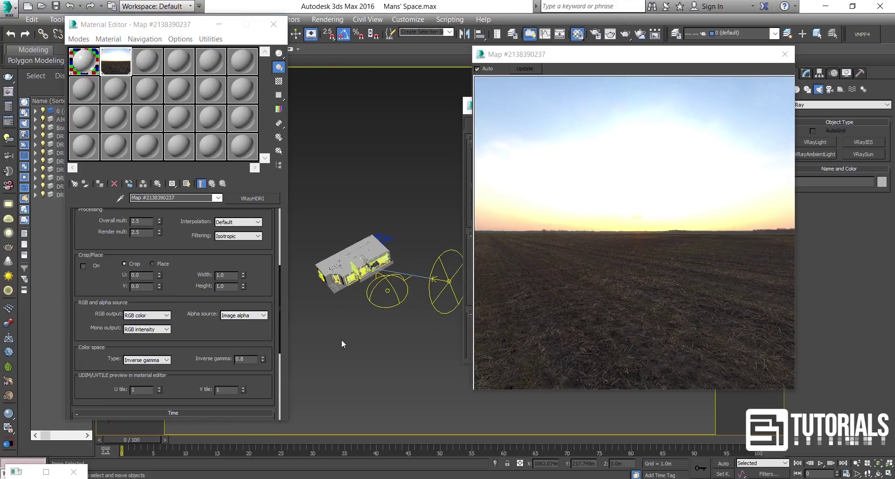
key("c")
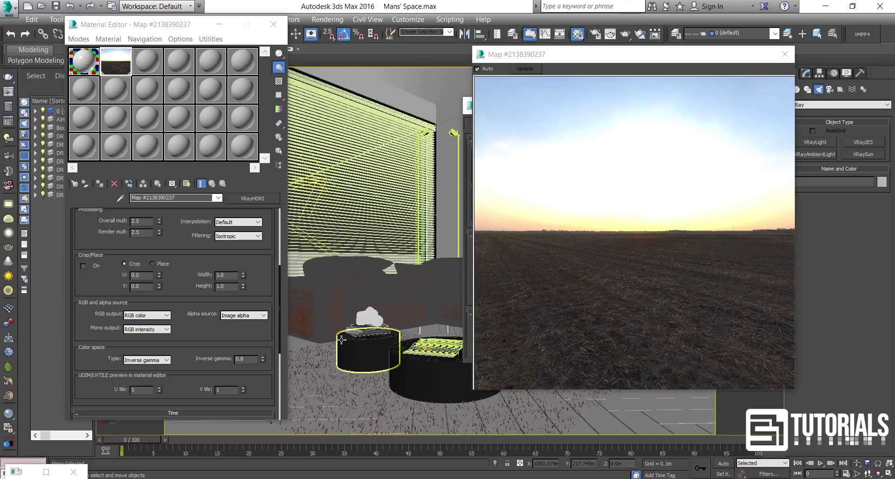
left_click(786, 54)
Instance the HDRI map as VRayLight006's dome texture and return to the camera view
left_click(273, 24)
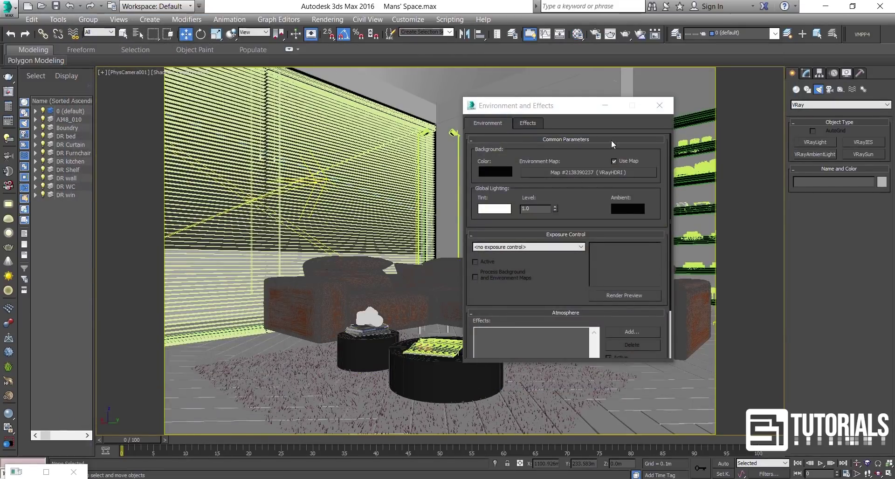
left_click(667, 107)
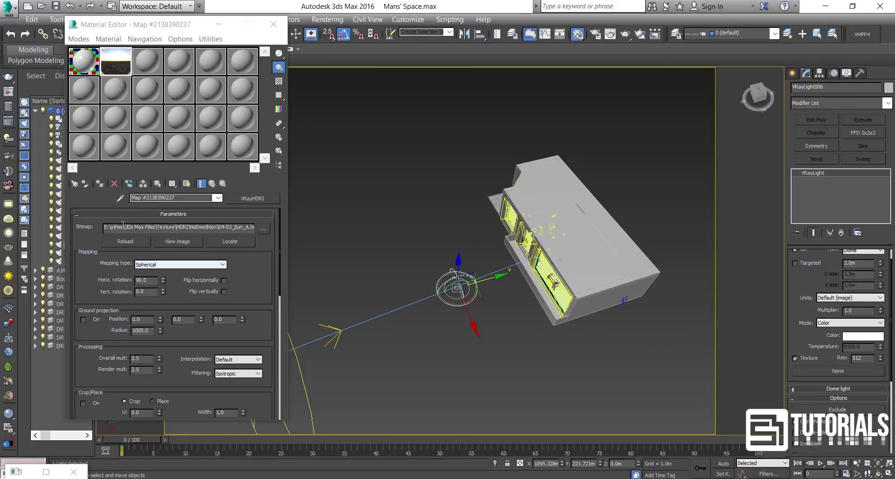
left_click_drag(115, 66, 844, 370)
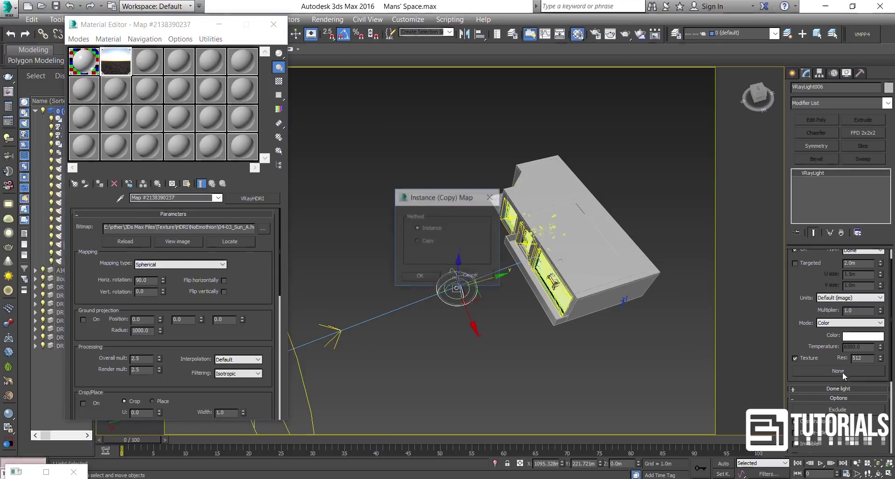
left_click(431, 278)
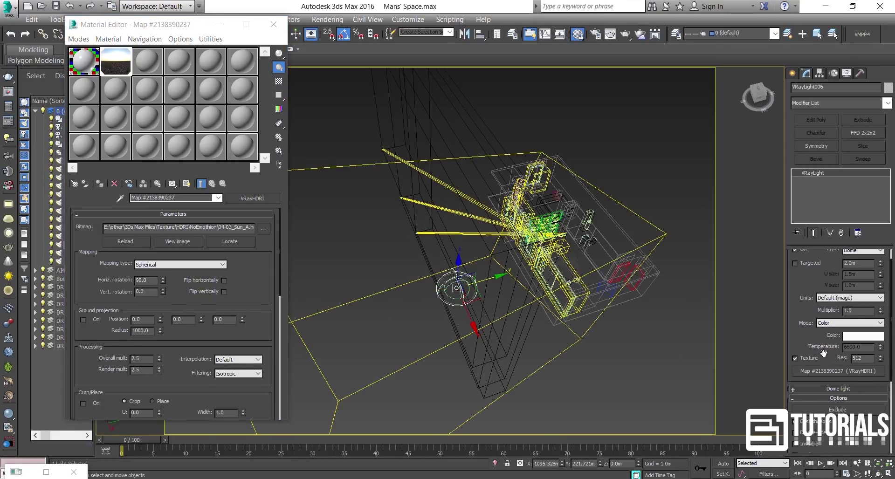
left_click_drag(806, 326, 809, 232)
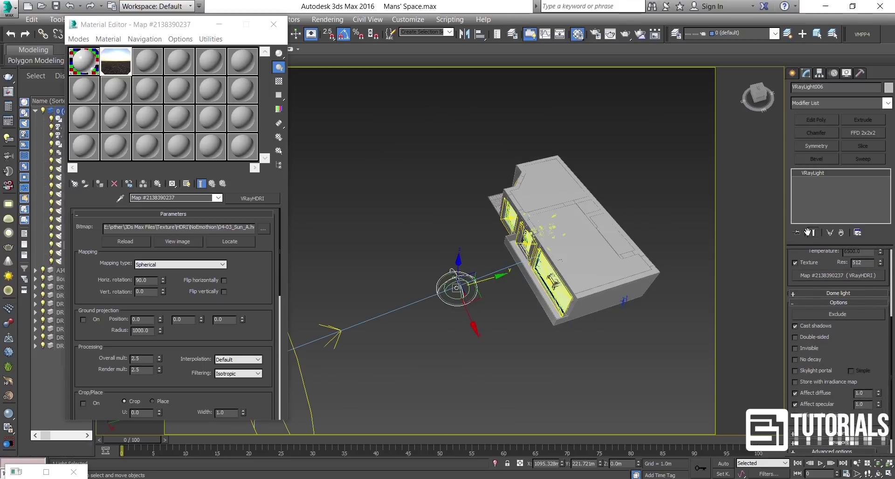
left_click(623, 367)
key("c")
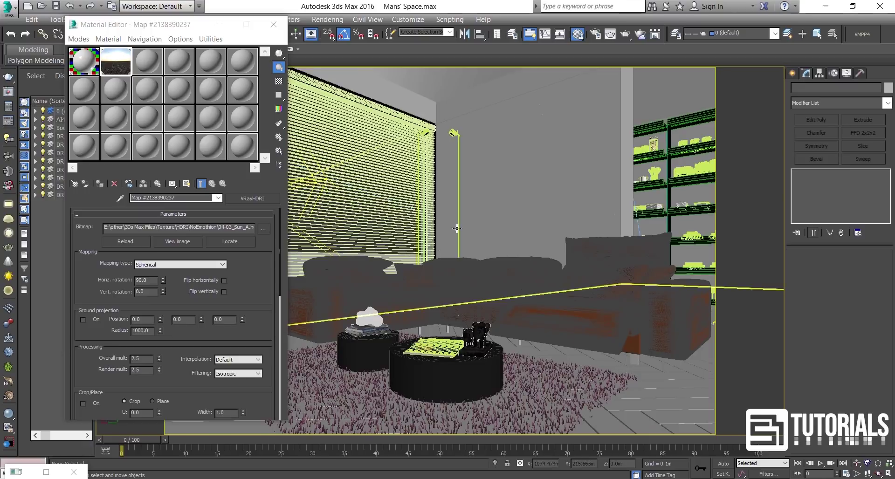
left_click(273, 24)
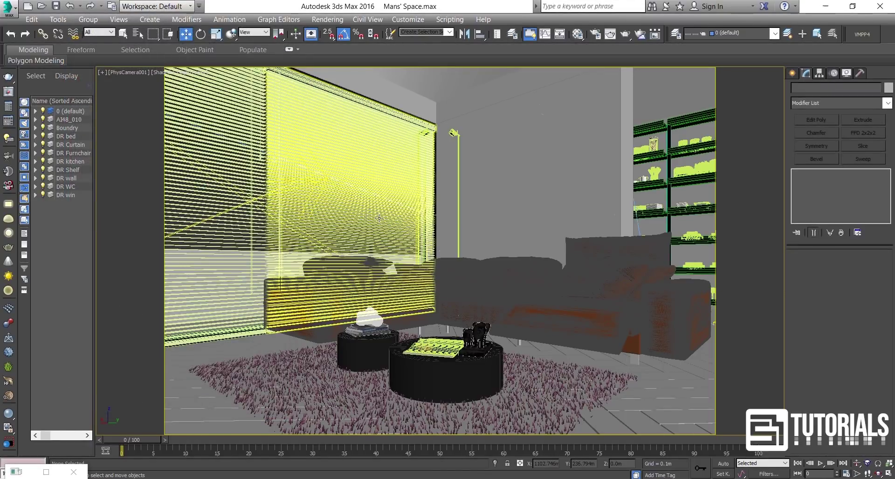
Render the camera view, then lower White Balance temperature to about 609 and close corrections
key("shift+q")
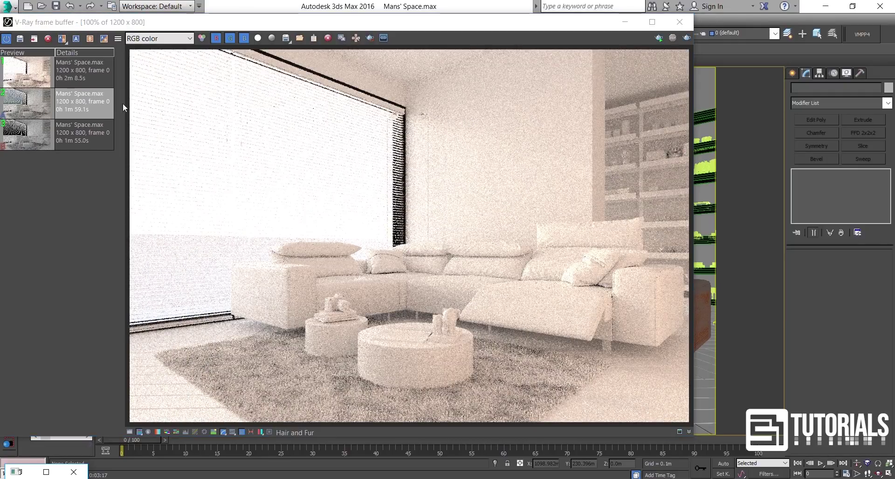
left_click(33, 78)
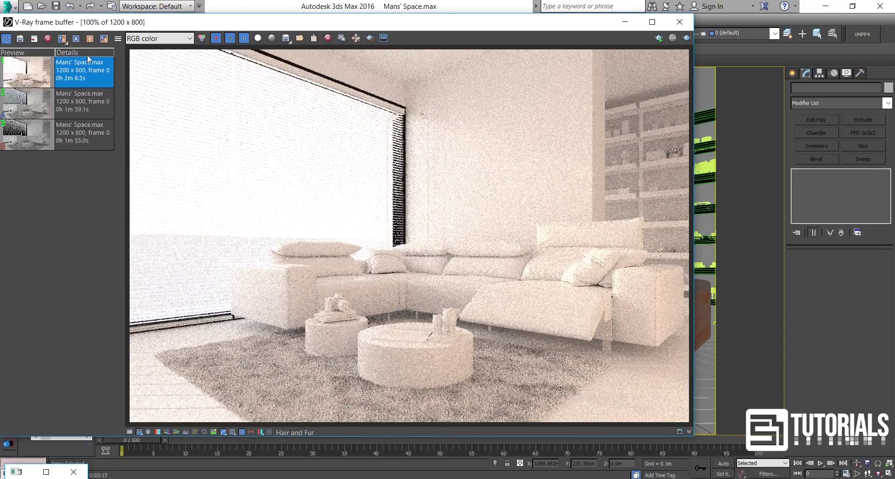
left_click(131, 432)
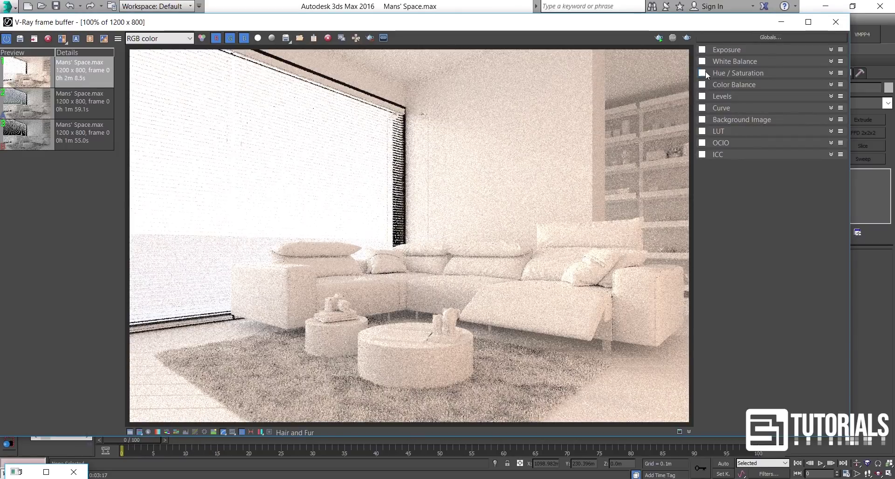
left_click(723, 62)
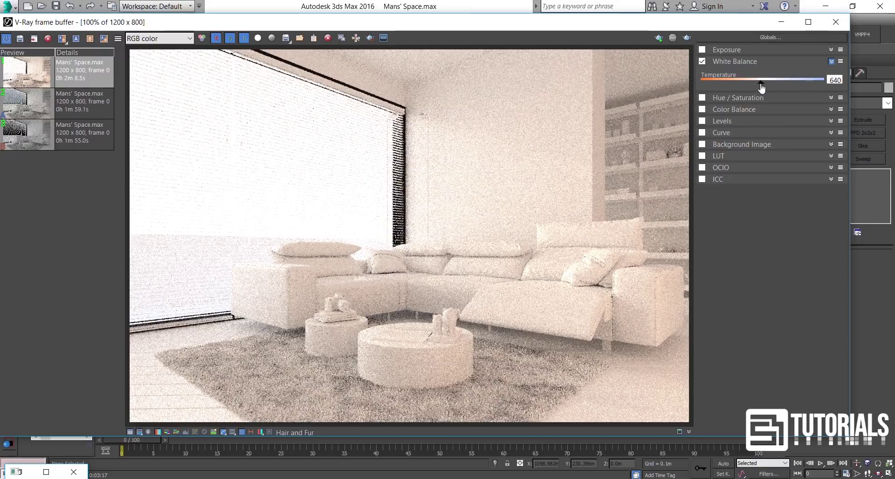
left_click_drag(762, 87, 755, 88)
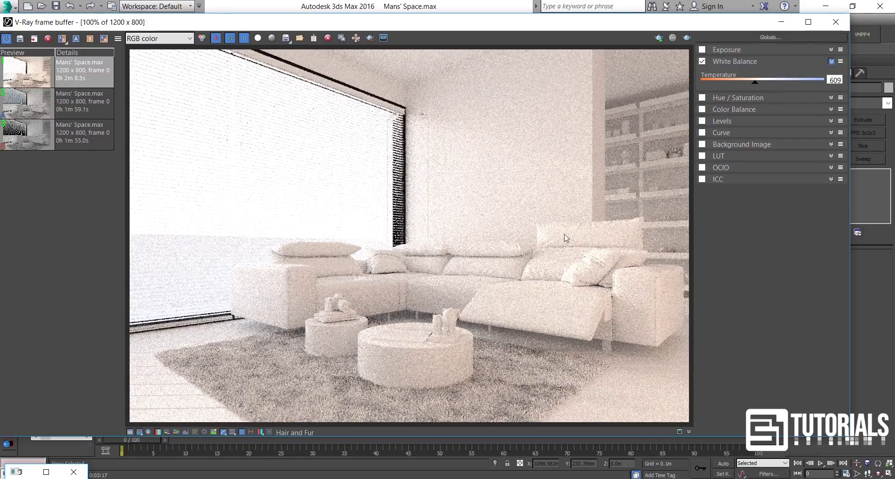
left_click(130, 432)
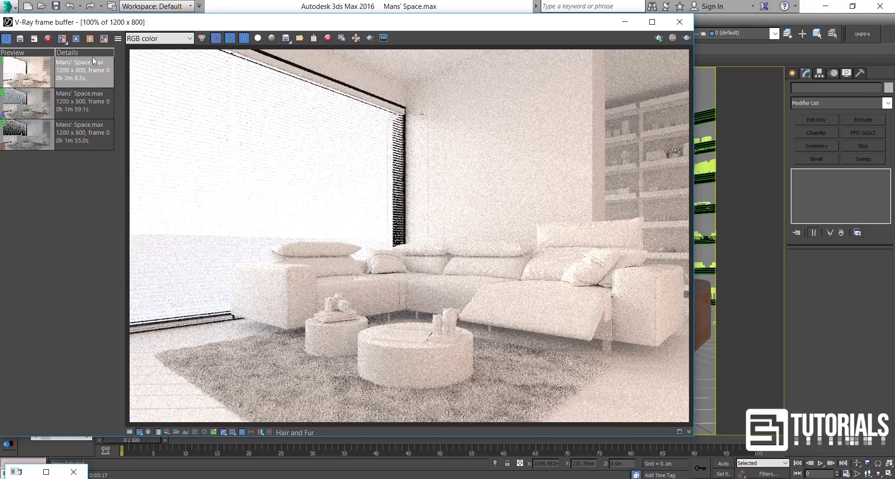
Compare the latest render (A) with the second history render (B), then end the comparison
left_click(62, 39)
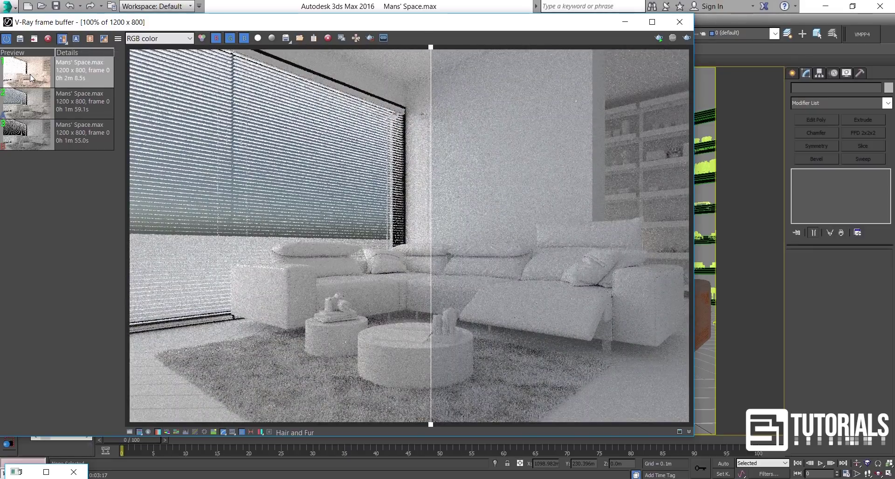
left_click(31, 76)
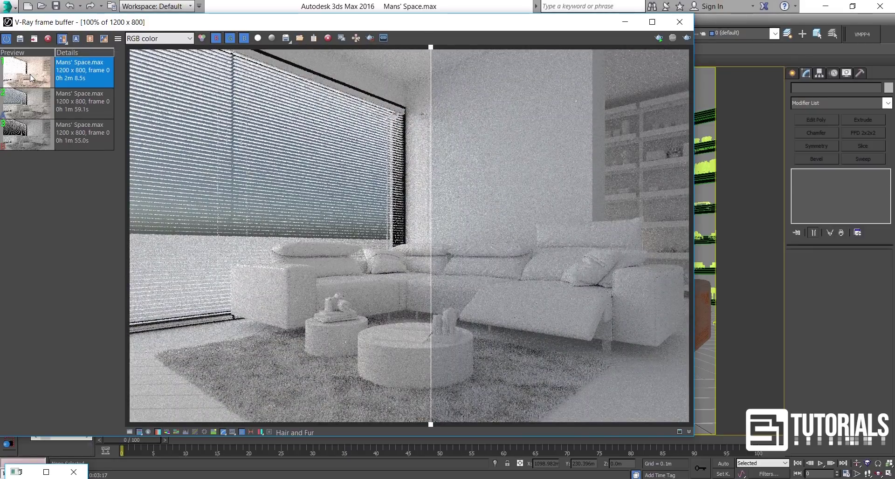
left_click(76, 38)
left_click(35, 110)
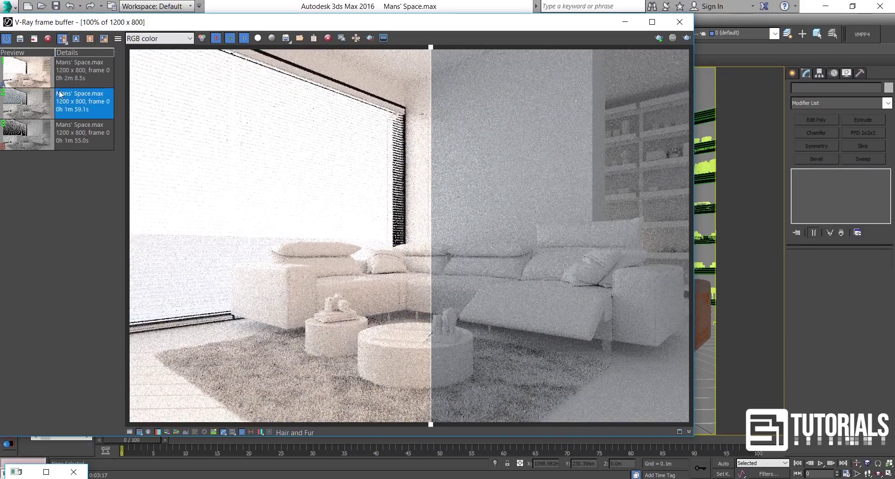
left_click(91, 40)
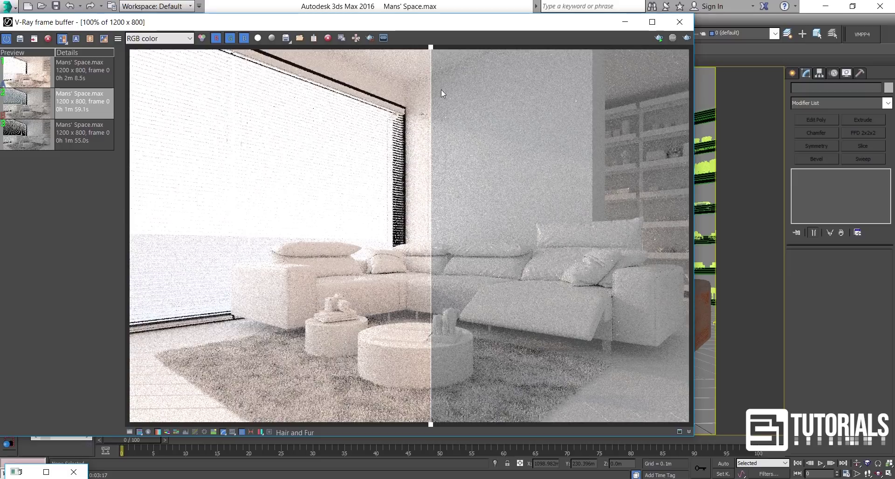
left_click_drag(433, 50, 472, 74)
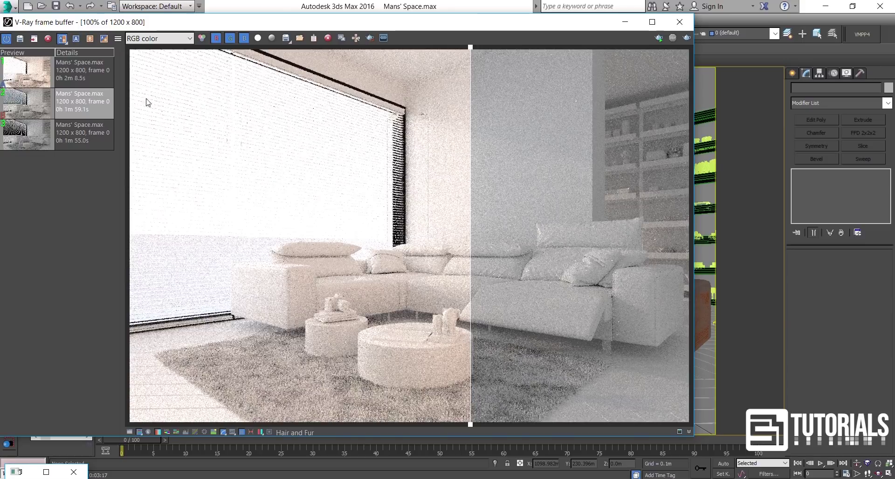
left_click(62, 44)
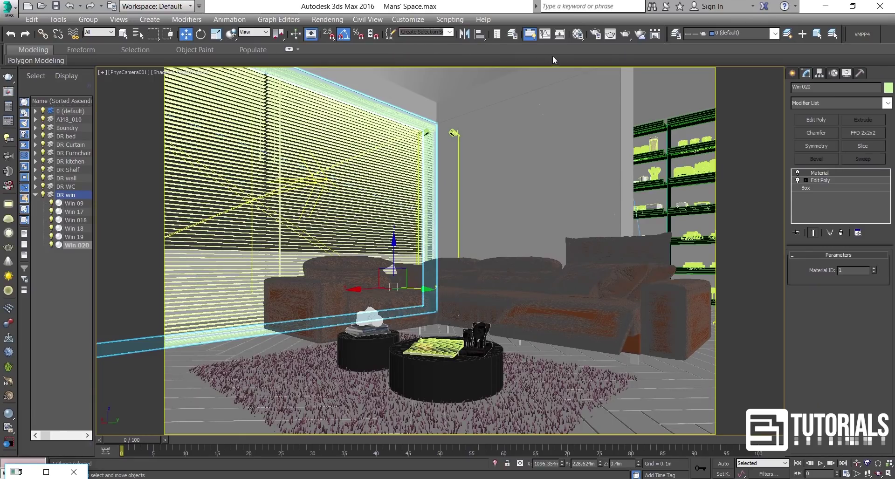
Add VRayAlpha and VRayDenoiser render elements, then render the camera view at 1900 x 1267
left_click(595, 35)
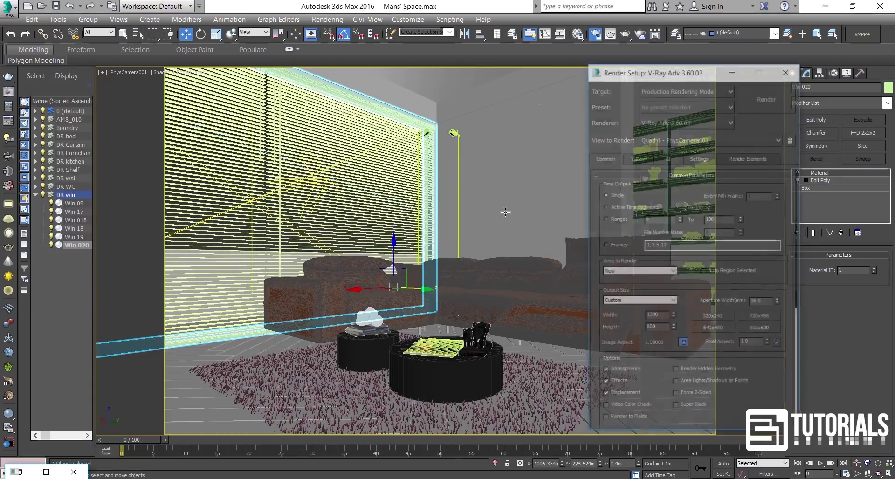
left_click(721, 161)
left_click(613, 198)
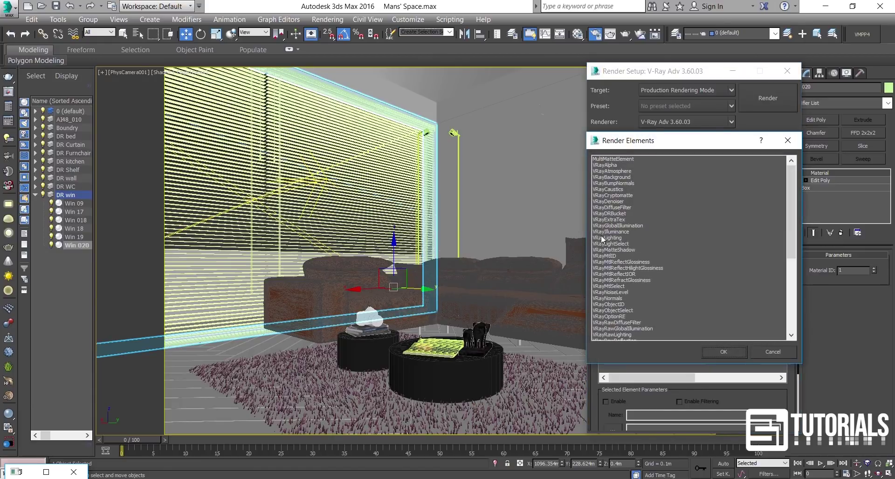
left_click(624, 166)
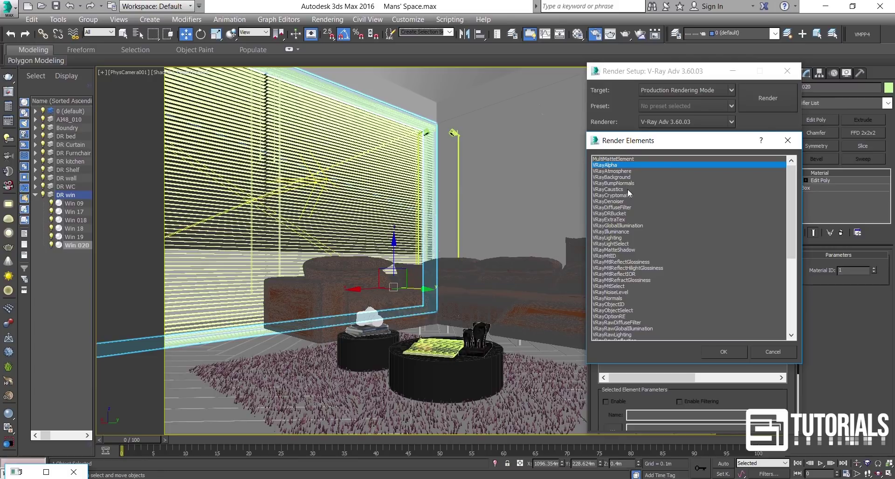
left_click(623, 202, "ctrl")
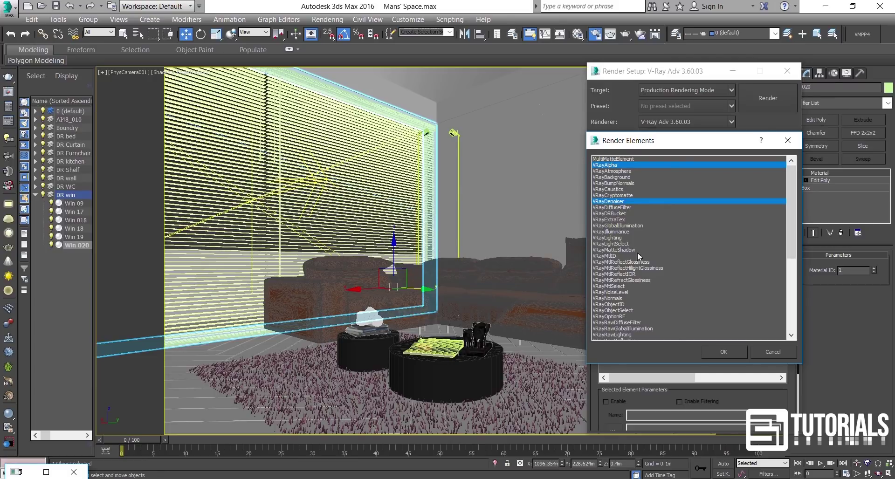
left_click(713, 348)
left_click(608, 157)
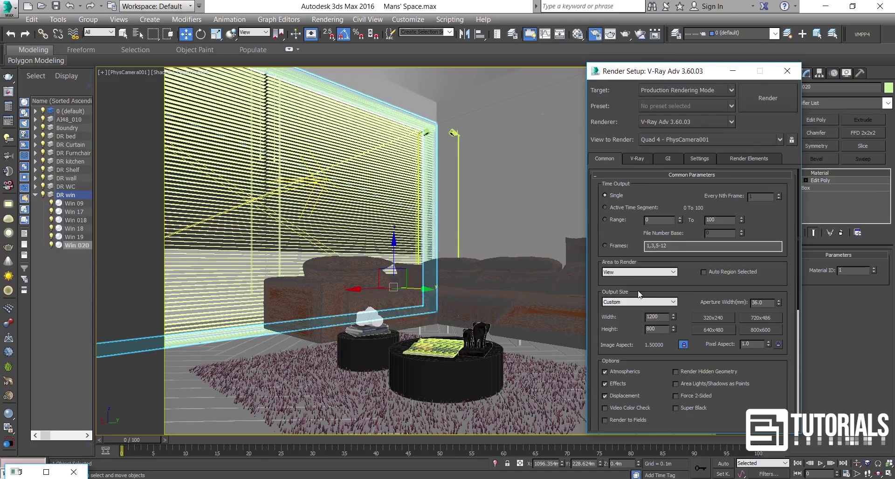
left_click(809, 393)
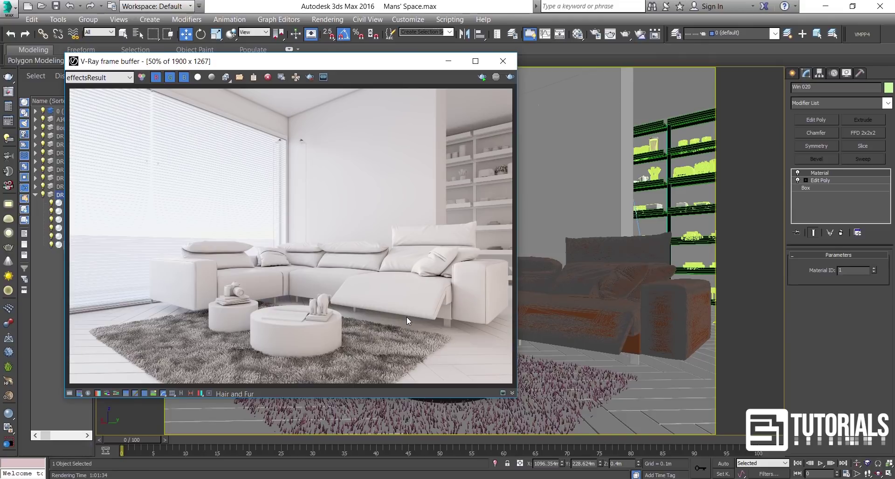
Maximize the V-Ray frame buffer and view the clay render at 100%
left_click(476, 61)
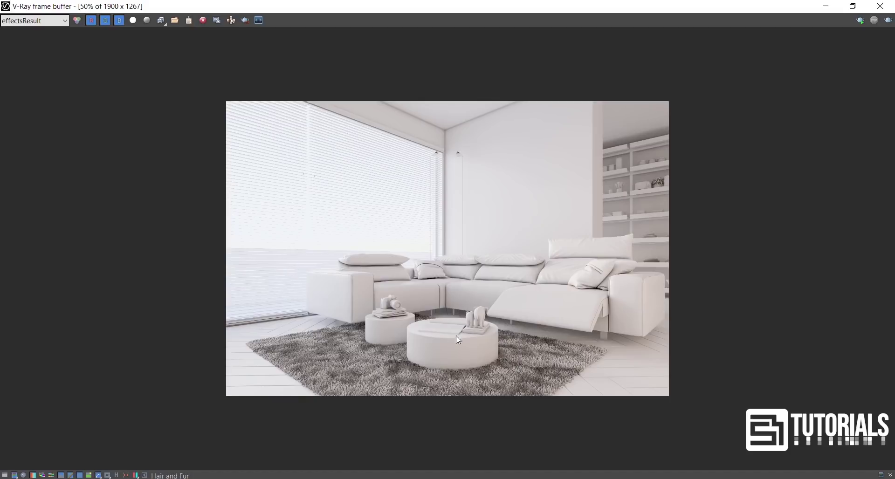
double_click(481, 333)
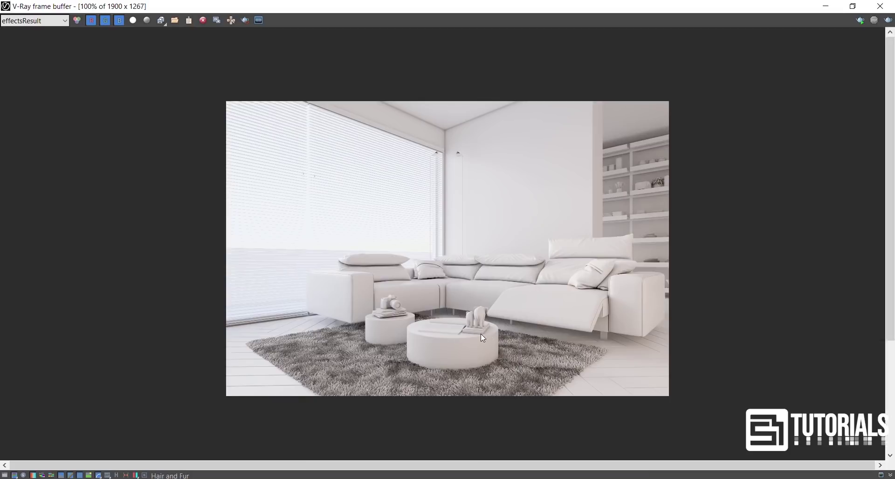
left_click_drag(892, 222, 893, 333)
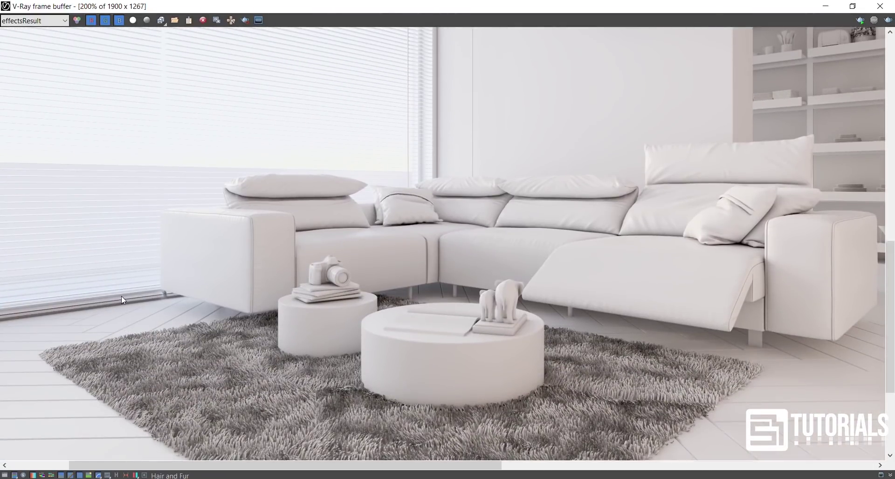
scroll(122, 296, "up", 1)
scroll(267, 286, "down", 1)
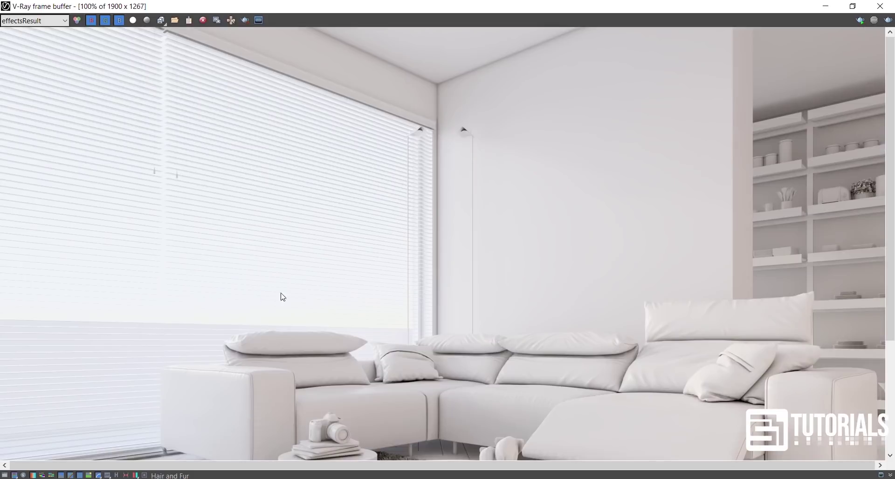
scroll(705, 391, "up", 1)
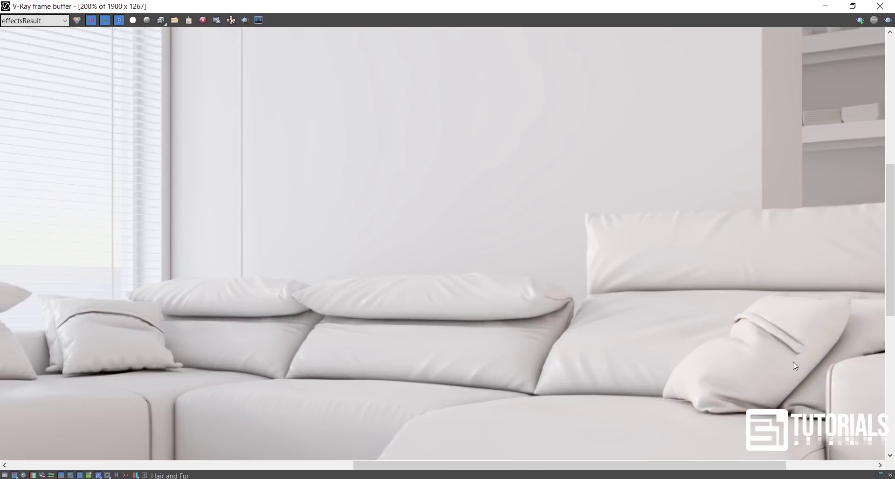
Zoom and pan around the denoised living room render to inspect details
left_click_drag(891, 293, 891, 336)
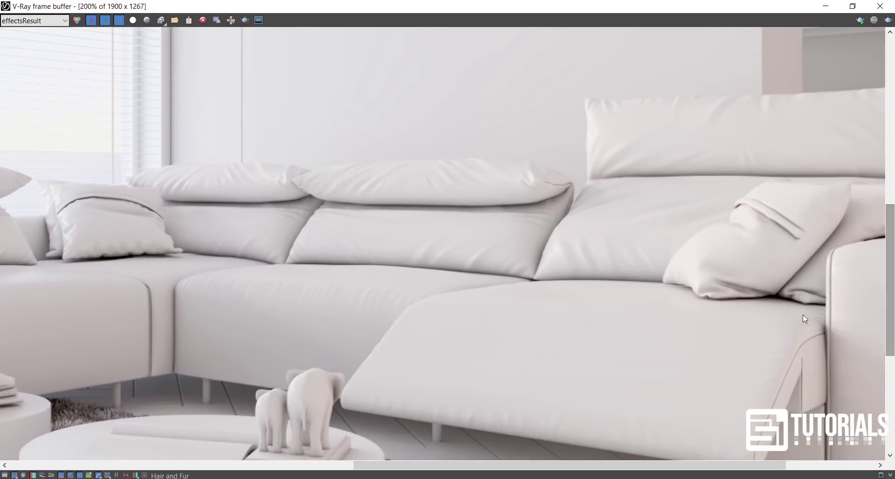
scroll(456, 282, "down", 1)
scroll(643, 330, "down", 1)
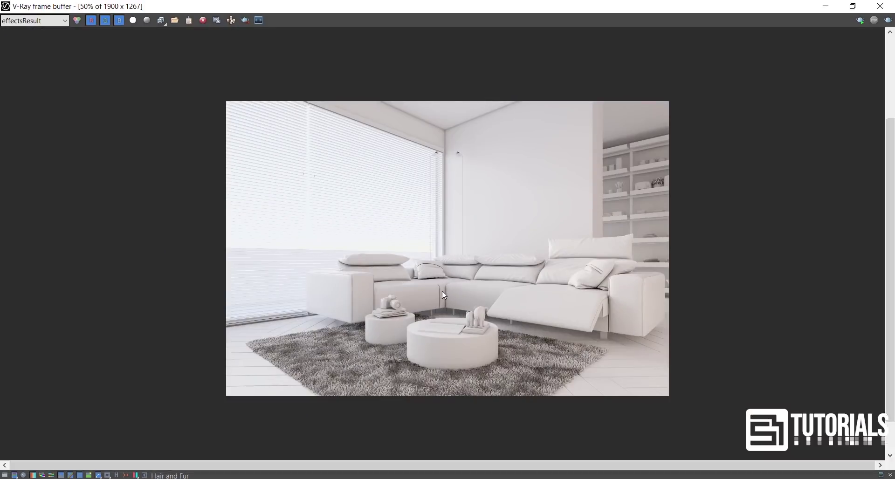
scroll(442, 291, "up", 1)
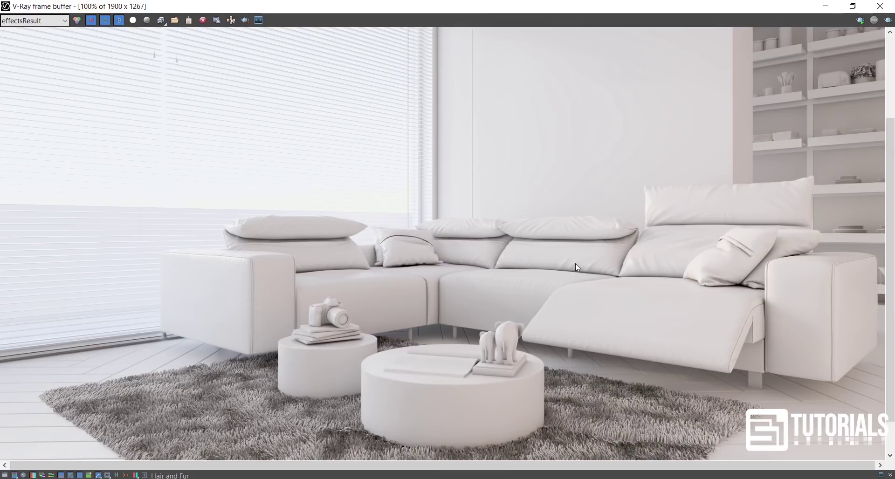
scroll(865, 188, "up", 2)
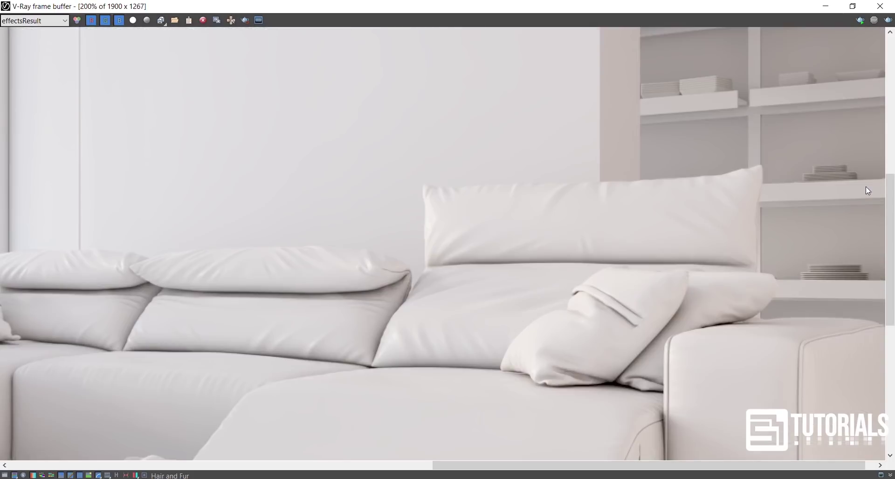
scroll(835, 200, "down", 2)
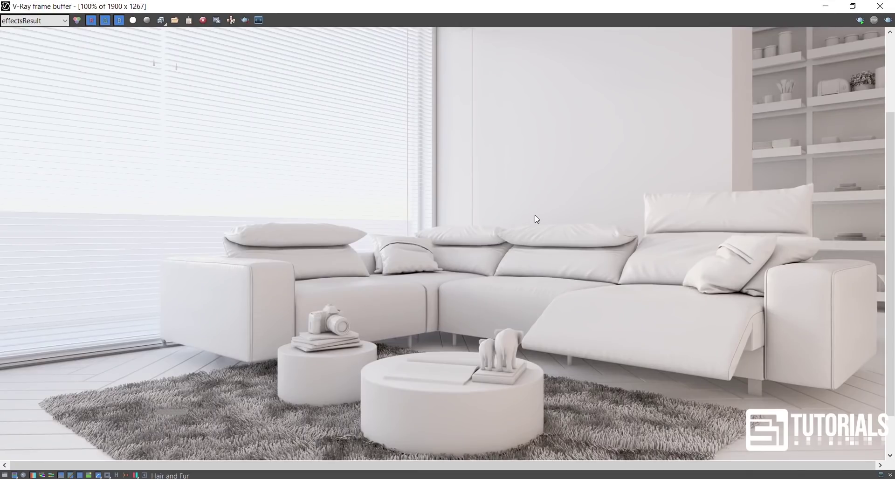
scroll(537, 216, "down", 2)
scroll(480, 225, "up", 2)
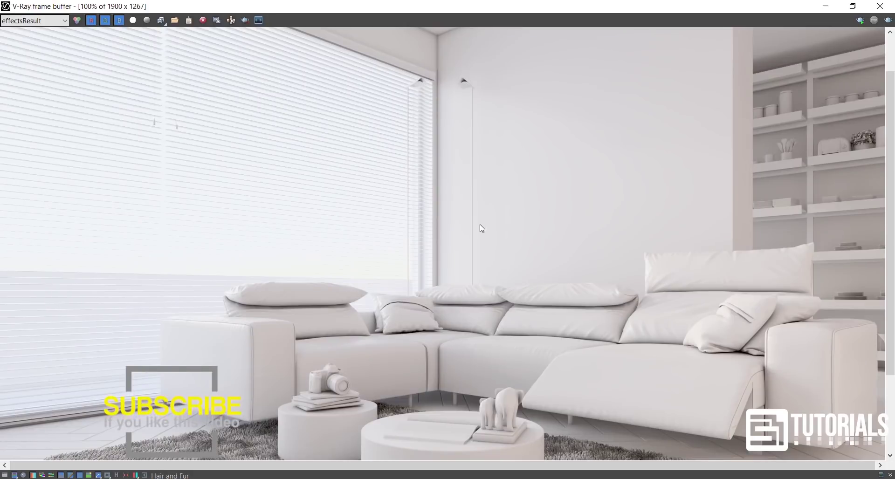